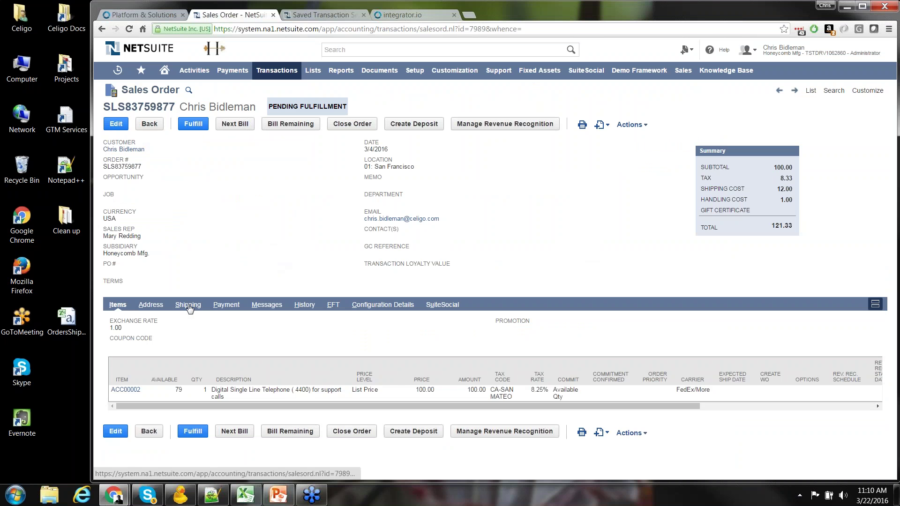
Review the sales order's shipping details and the criteria and result columns of the 3PL Demo Sales Orders saved search
left_click(189, 305)
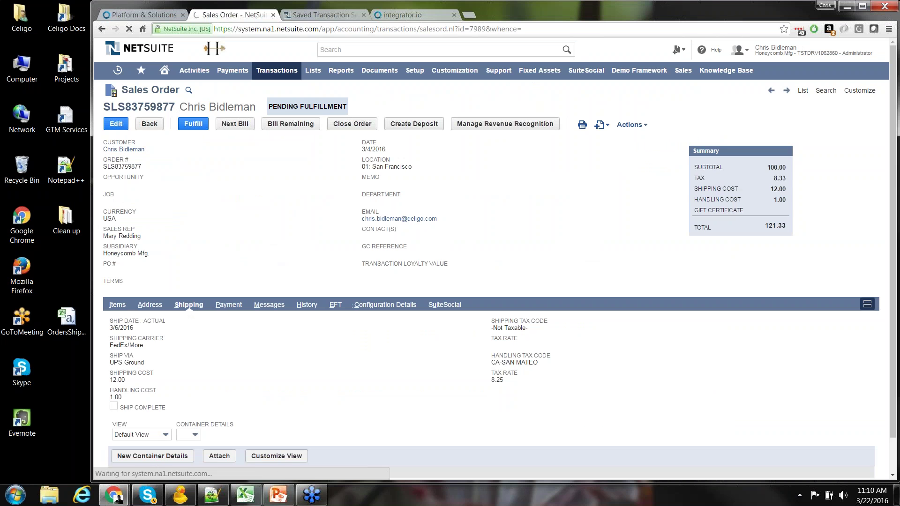
left_click(117, 305)
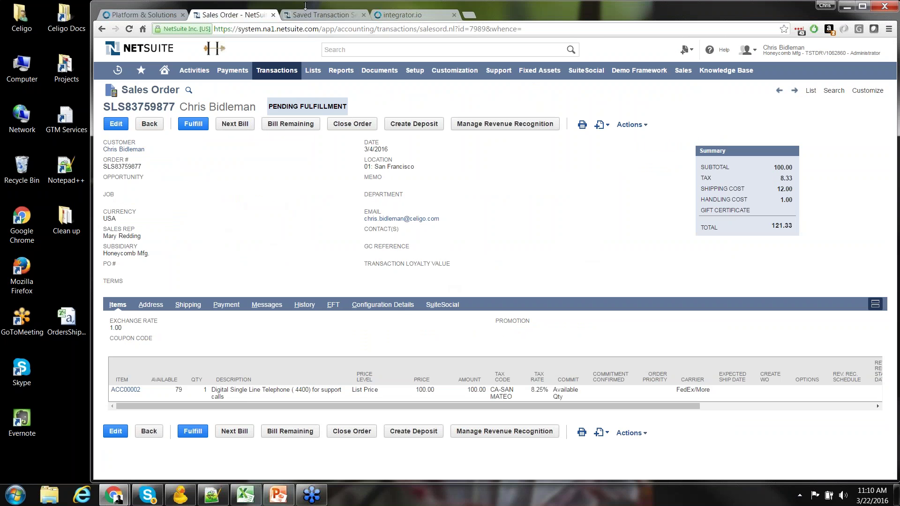
left_click(321, 15)
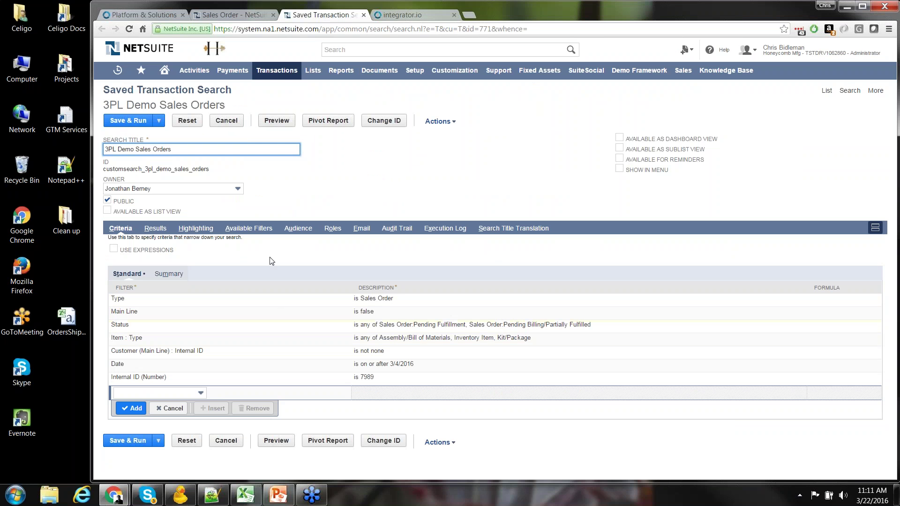
left_click(156, 228)
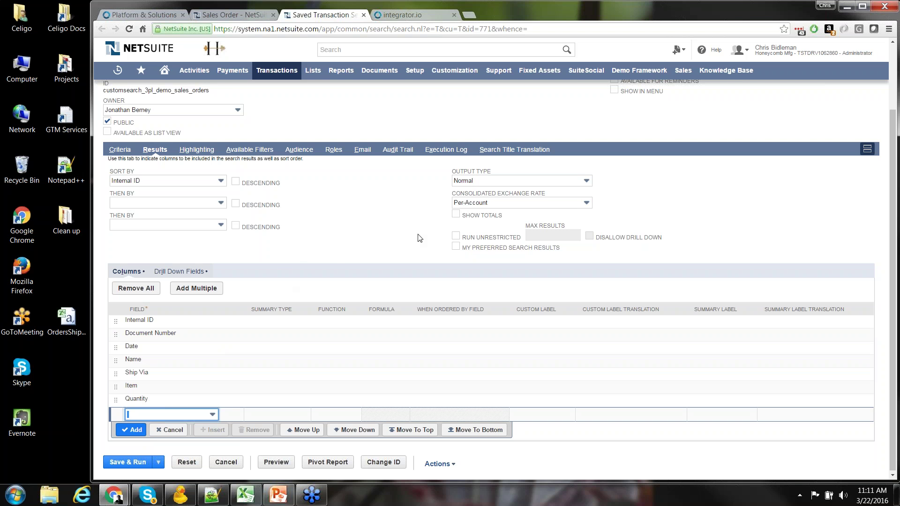
scroll(373, 296, "up", 2)
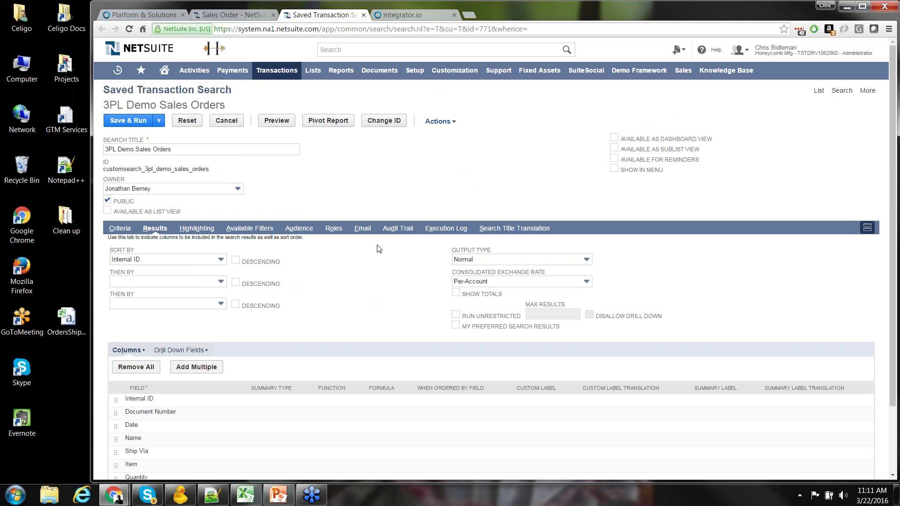
left_click(230, 15)
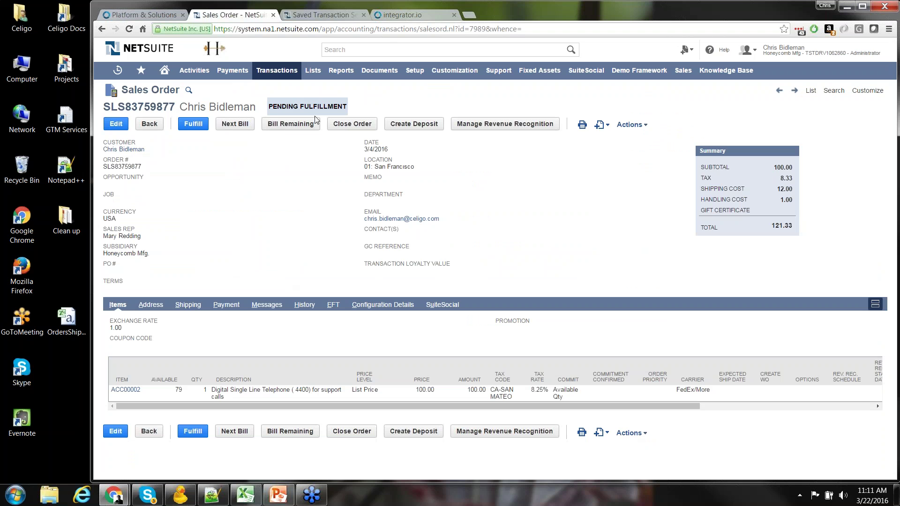
Switch to integrator.io and look over the prebuilt connectors marketplace and the Data Loader before returning to the home page
left_click(409, 14)
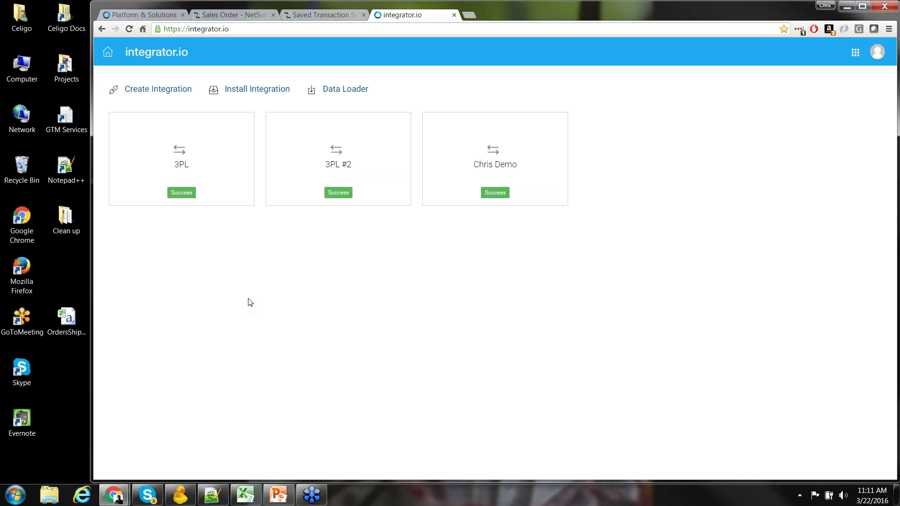
mouse_move(139, 126)
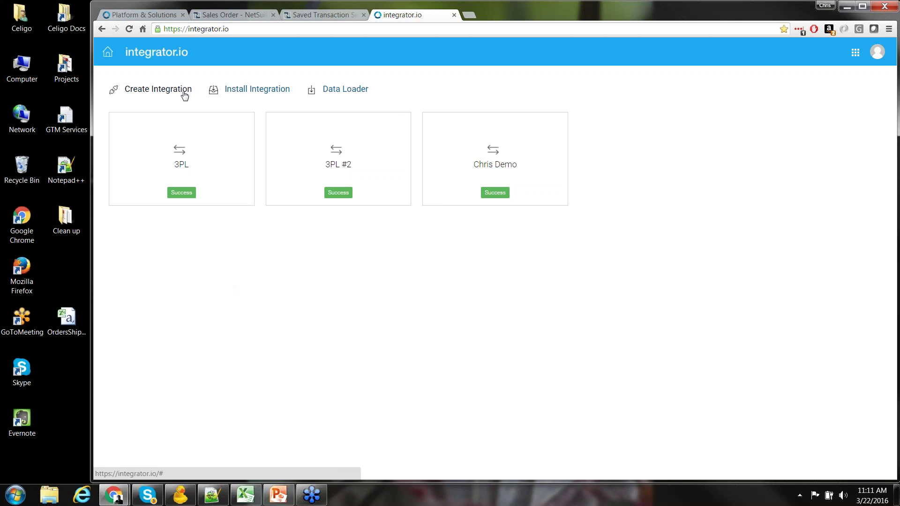
left_click(249, 90)
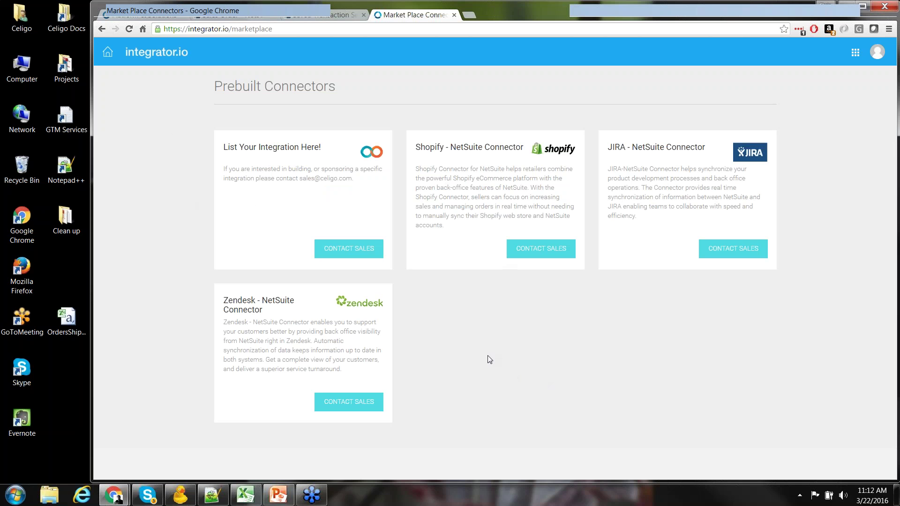
left_click(108, 57)
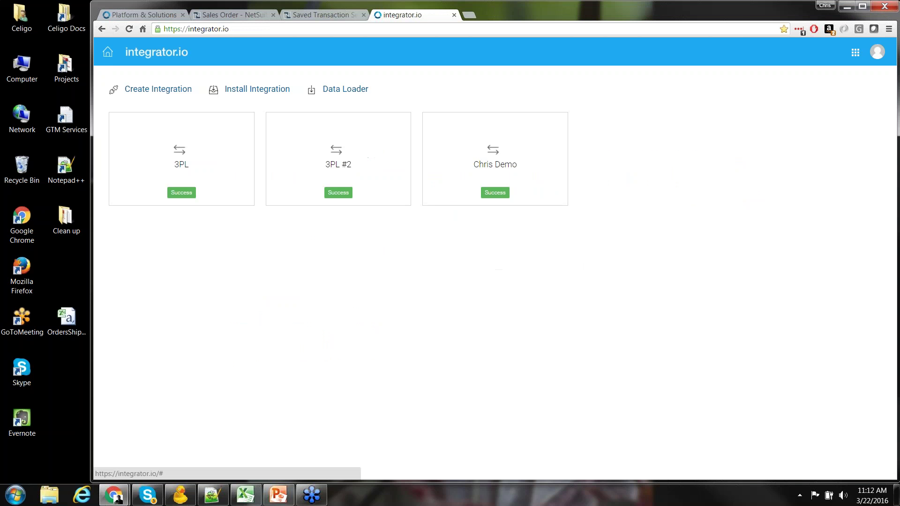
left_click(346, 90)
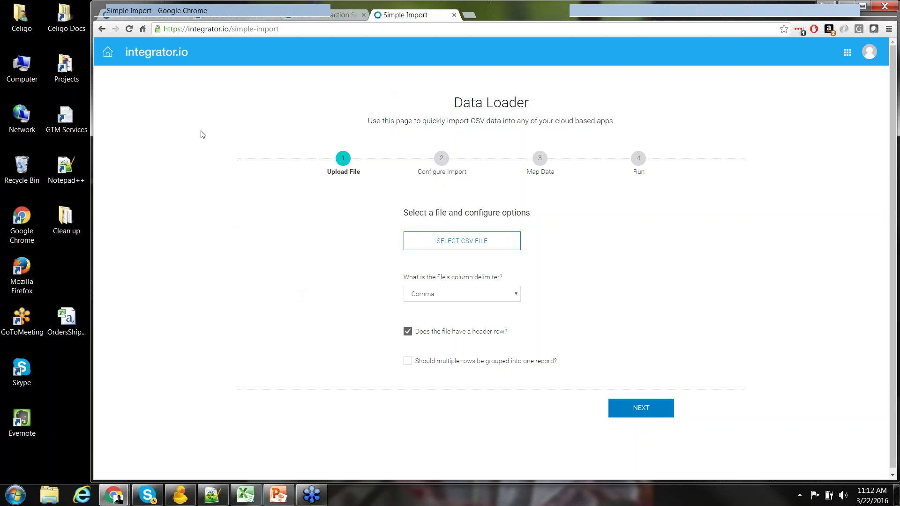
left_click(108, 57)
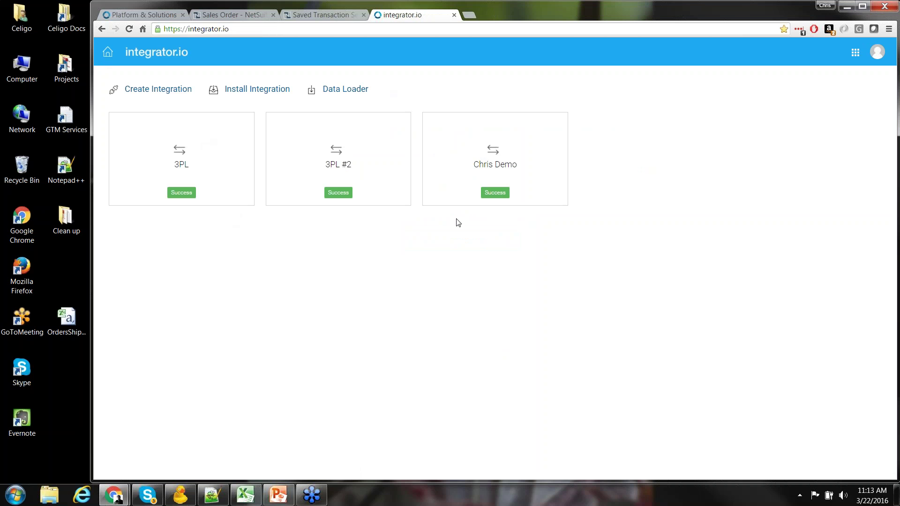
Open the demo integration's data flow settings and start building a new flow
left_click(454, 199)
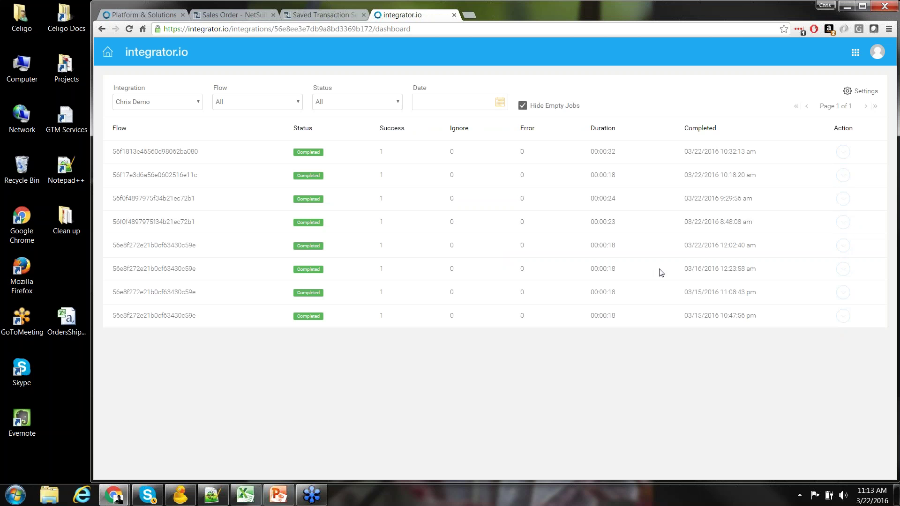
left_click(864, 94)
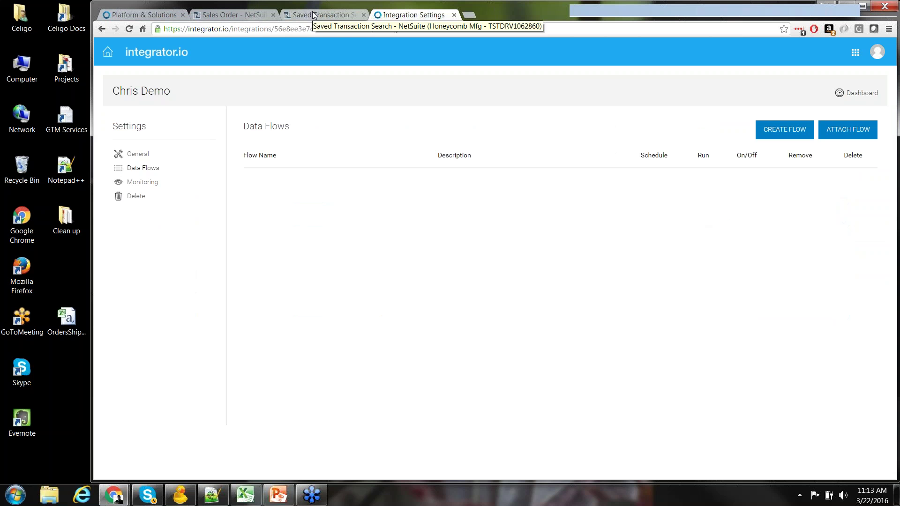
left_click(781, 133)
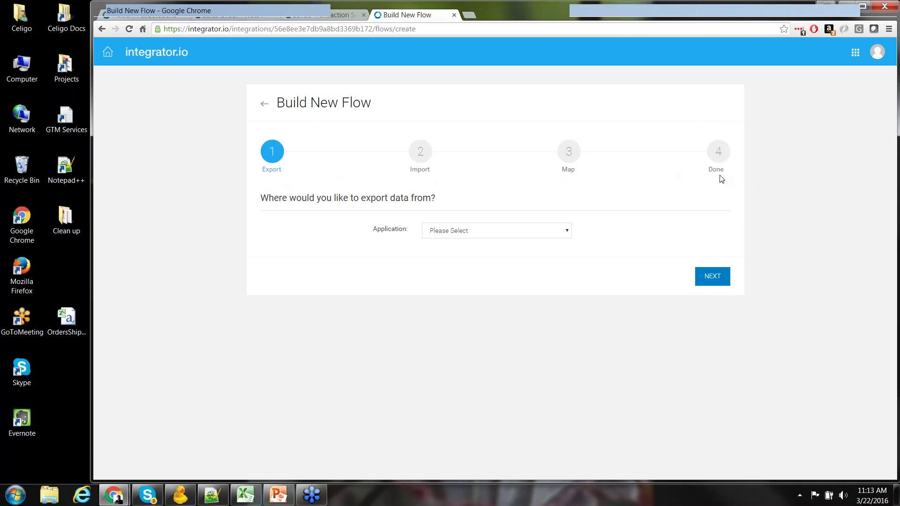
Try NetSuite, REST API and Webhook as the export application, examining the REST export fields and the webhook provider choices
left_click(567, 235)
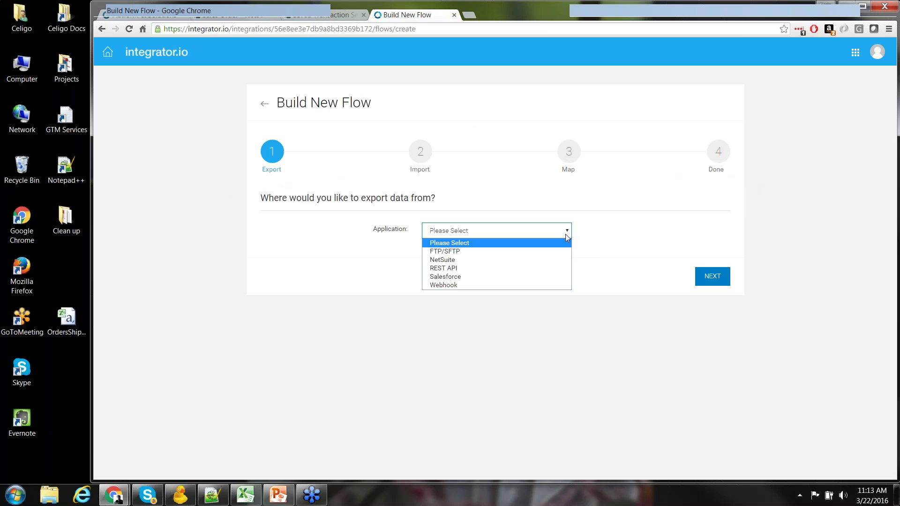
left_click(542, 264)
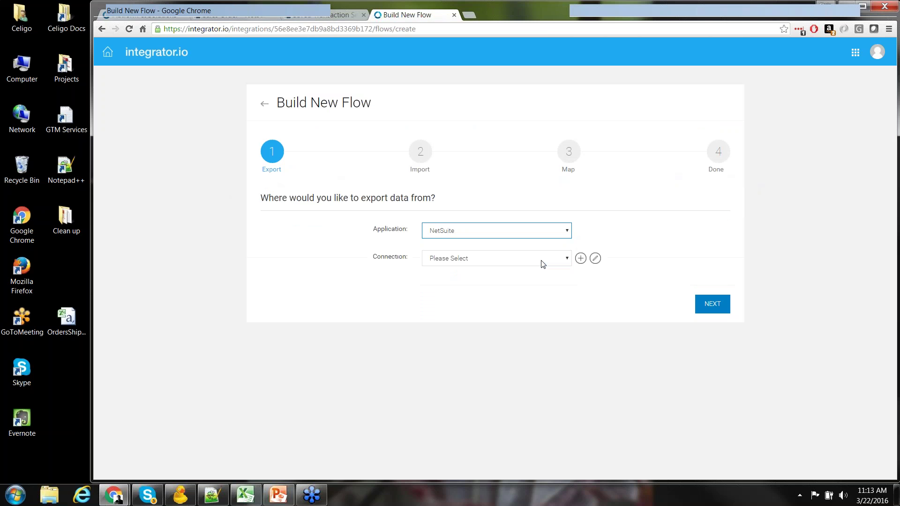
left_click(566, 236)
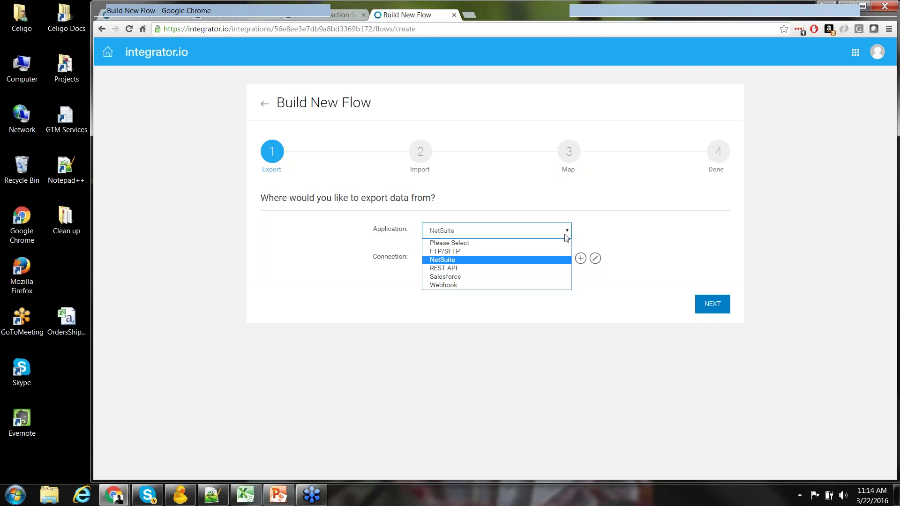
left_click(512, 268)
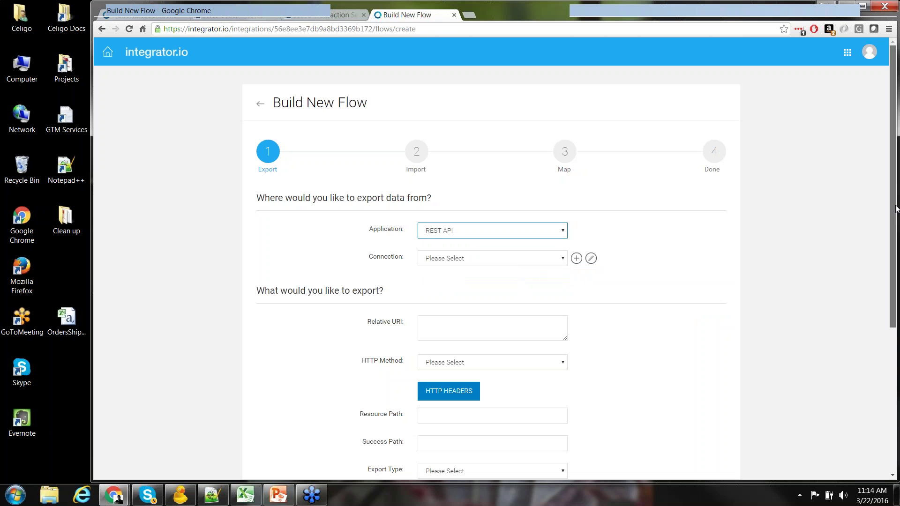
left_click_drag(895, 208, 895, 278)
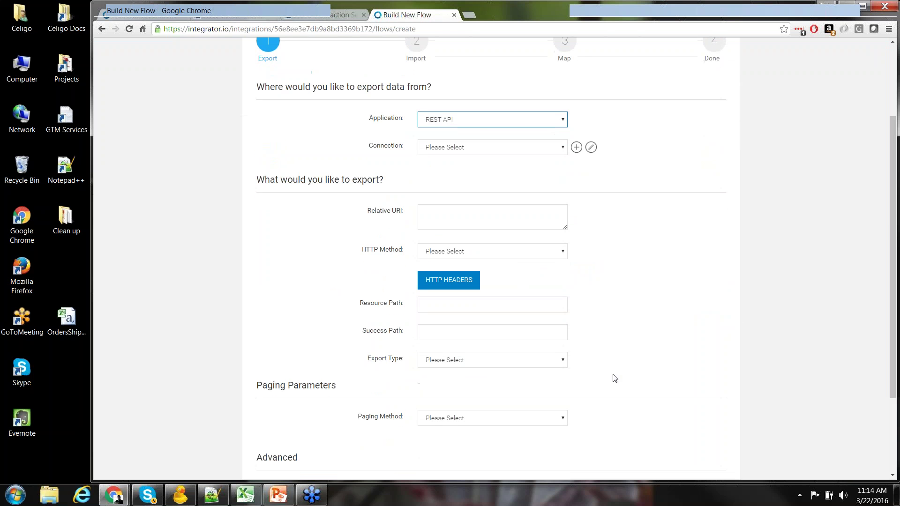
left_click(561, 121)
left_click(514, 175)
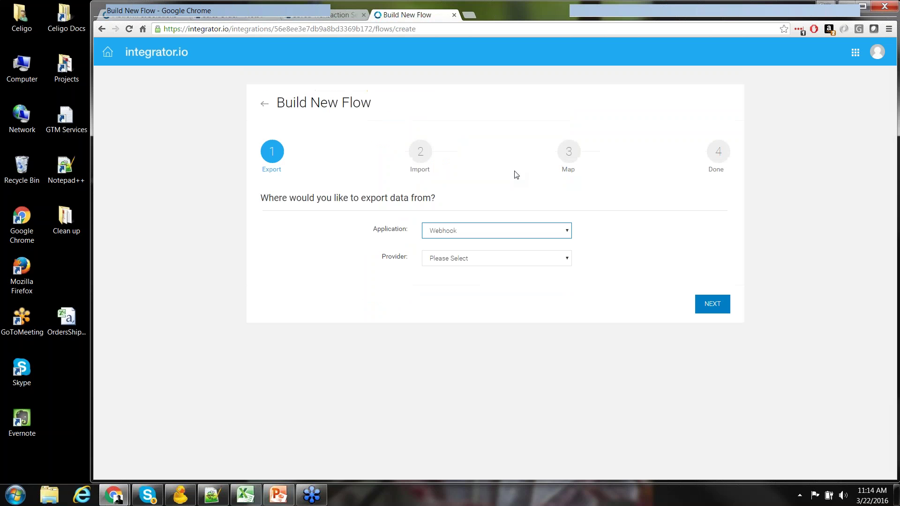
left_click(566, 260)
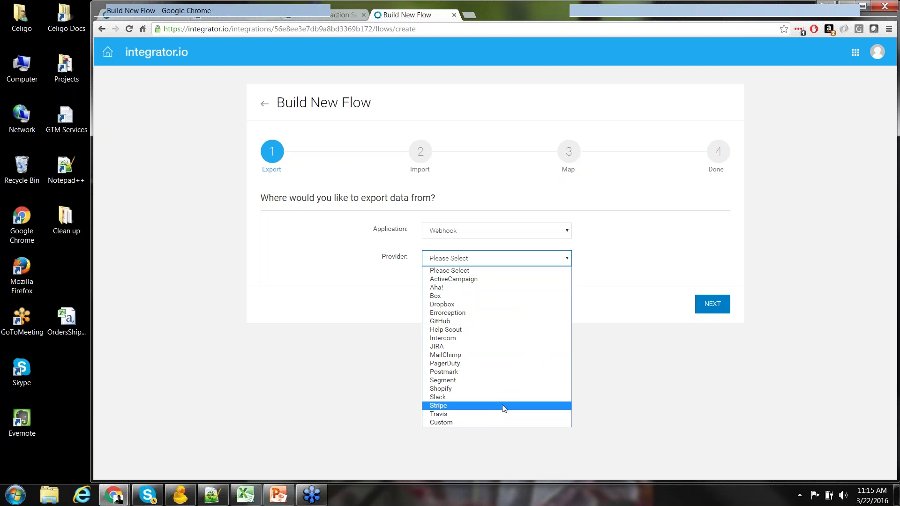
left_click(629, 312)
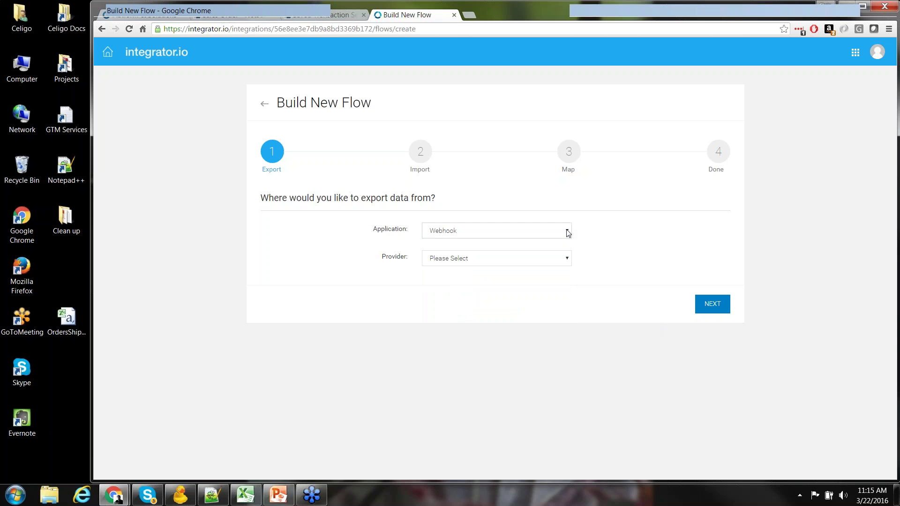
Set the export application to NetSuite and use the Honeycomb Mfg connection
left_click(567, 233)
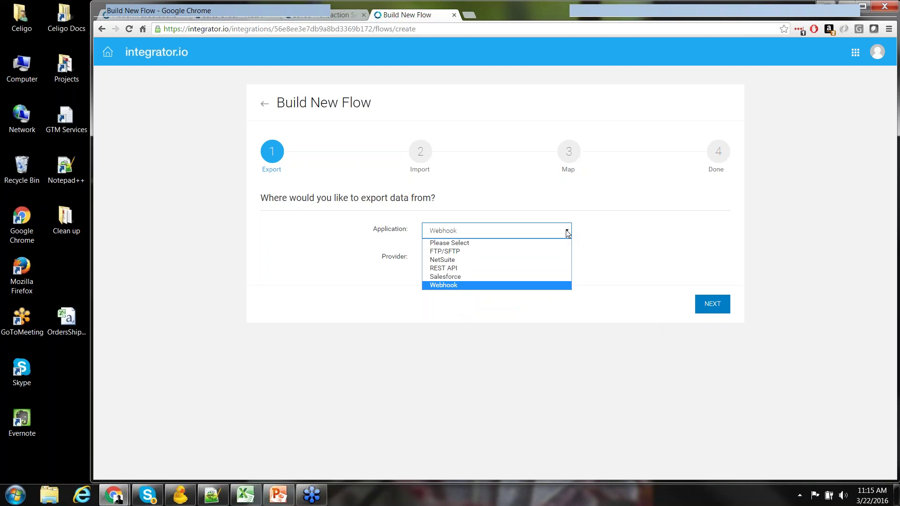
left_click(549, 264)
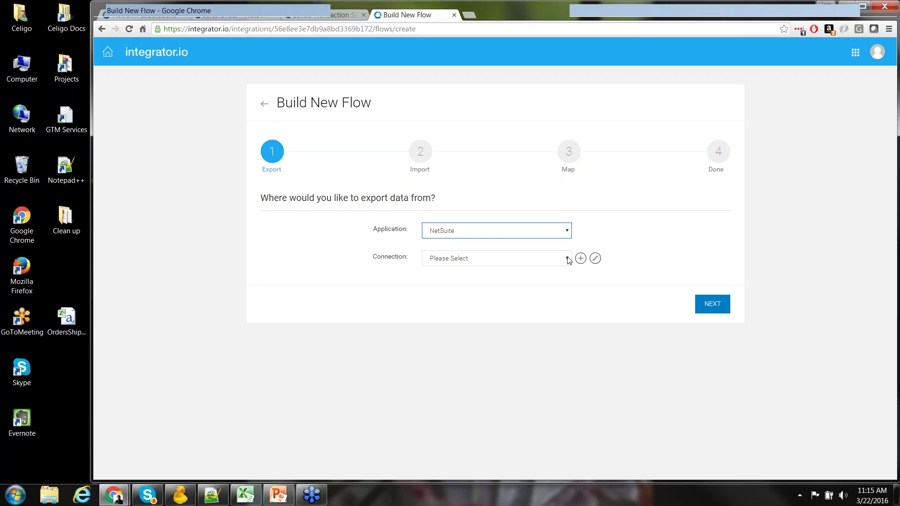
left_click(565, 259)
left_click(522, 280)
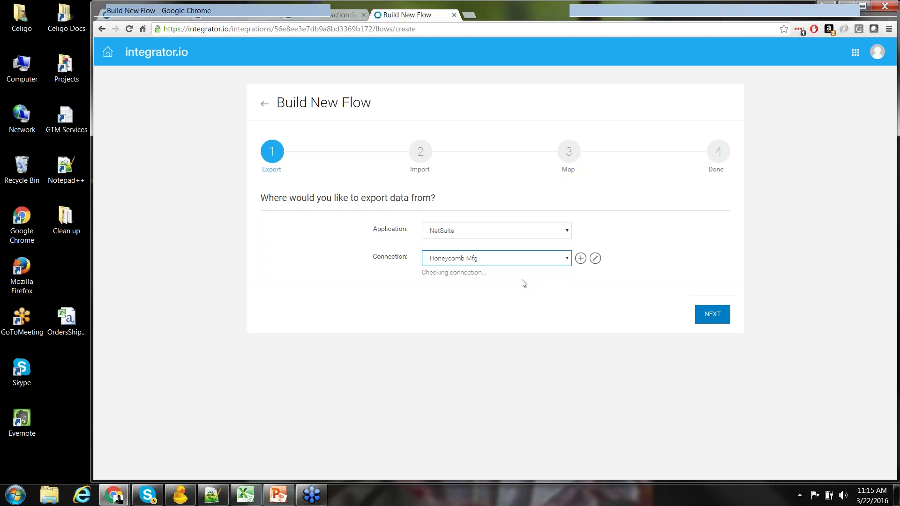
Examine the Honeycomb Mfg connection's settings, including the web services concurrency level choices, and close them without saving
left_click(594, 259)
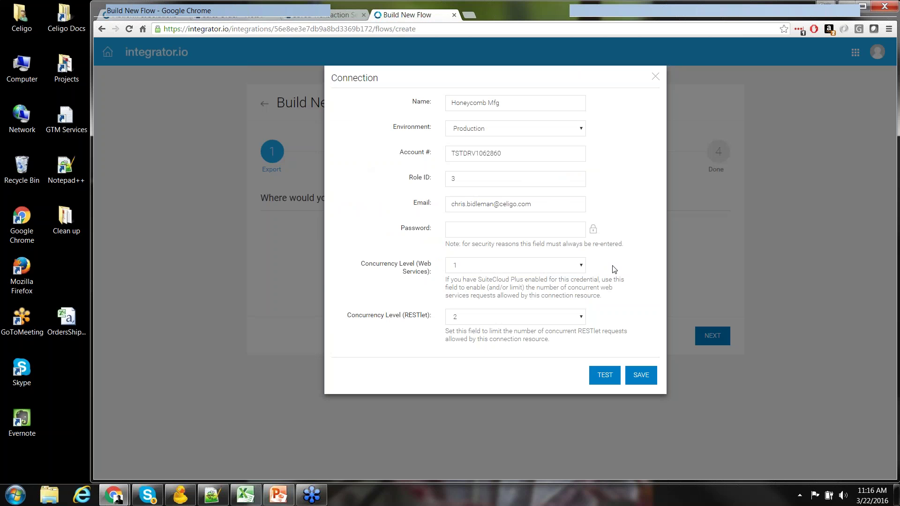
left_click(581, 266)
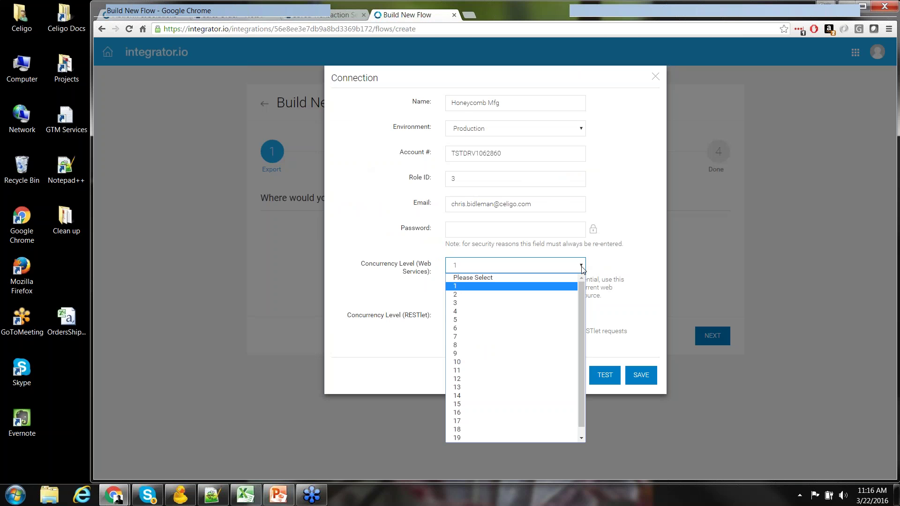
left_click(582, 267)
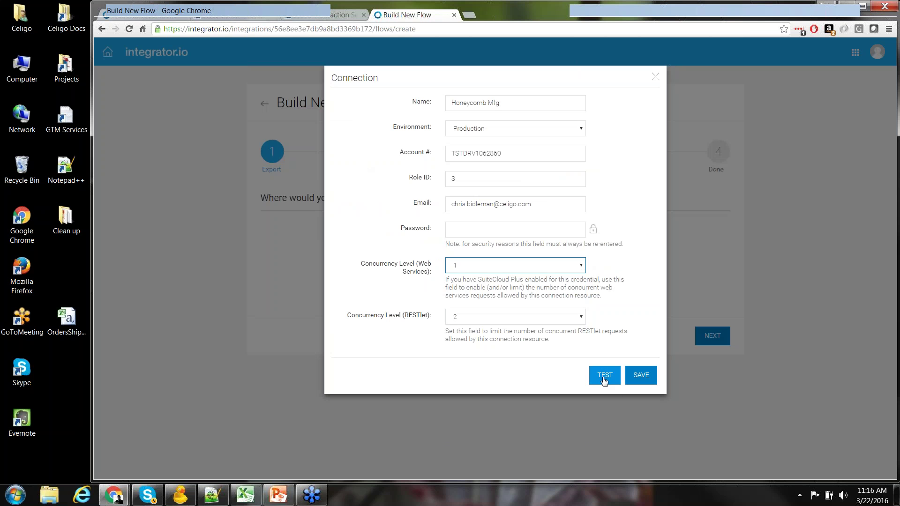
left_click(657, 80)
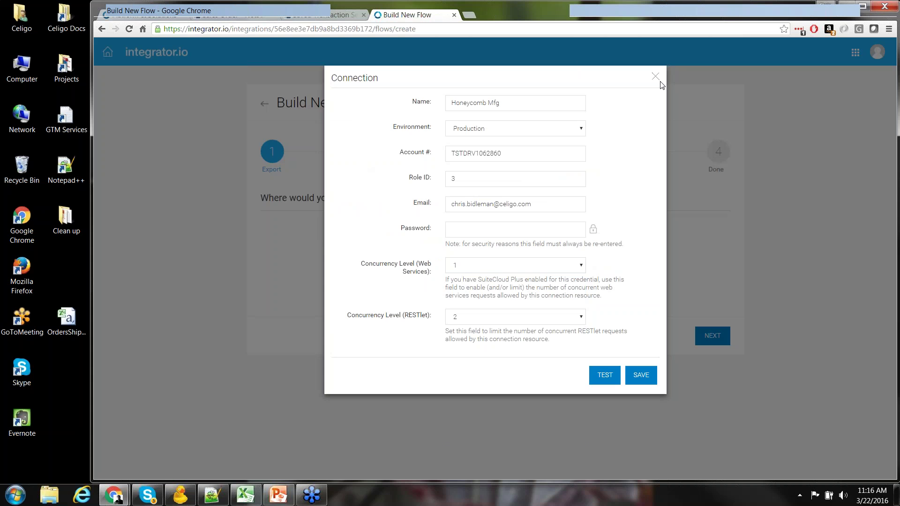
left_click(658, 80)
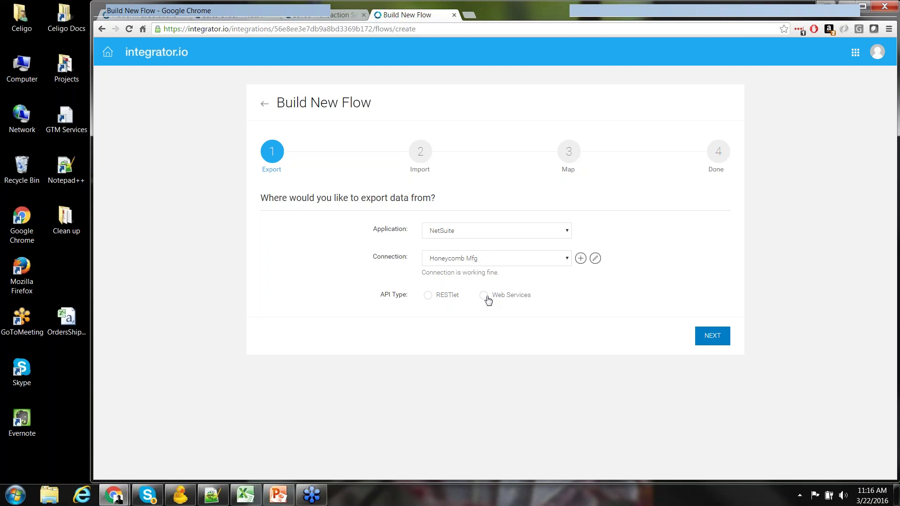
Set the export to the RESTlet API type with Scheduled execution and the Sales Order record type
left_click(428, 295)
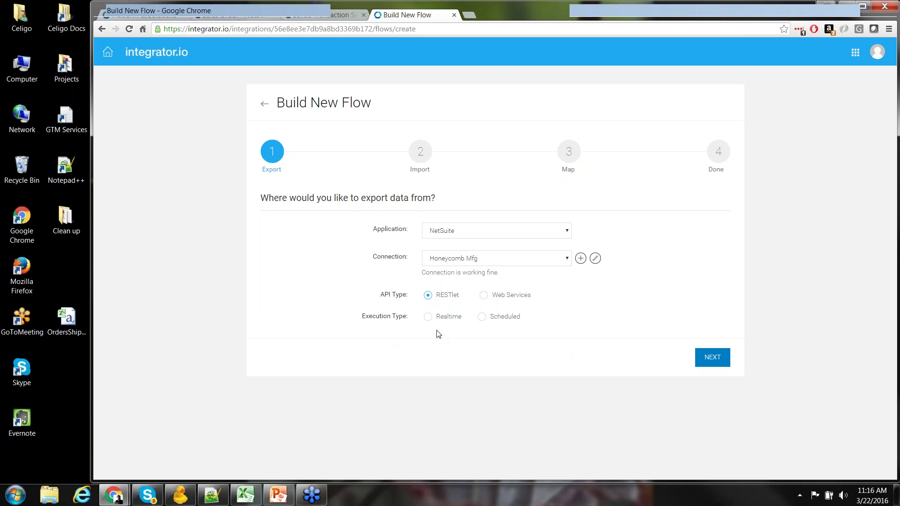
left_click(483, 317)
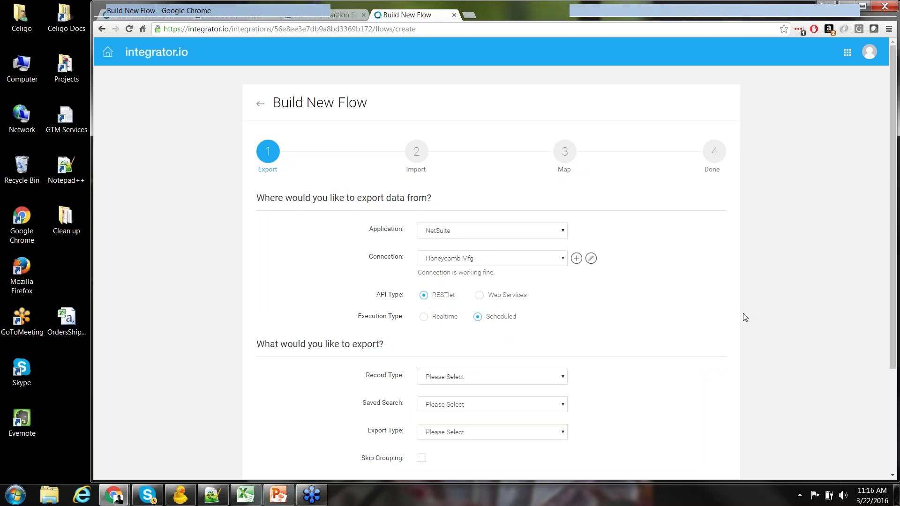
left_click_drag(893, 203, 882, 302)
mouse_move(562, 242)
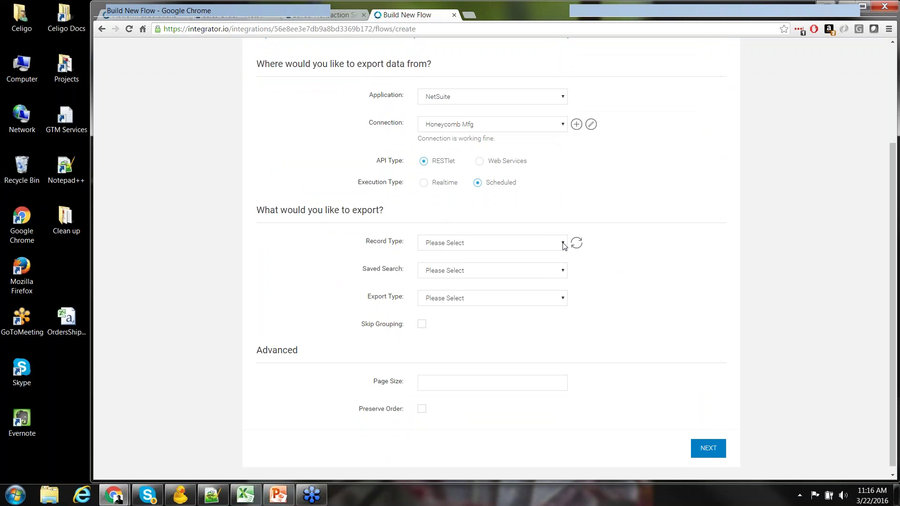
left_click(562, 243)
type("s Order")
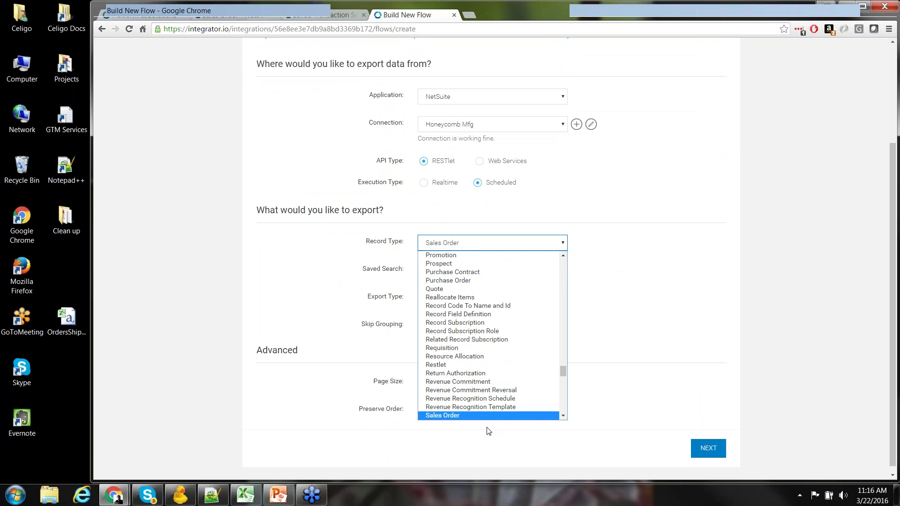
left_click(489, 415)
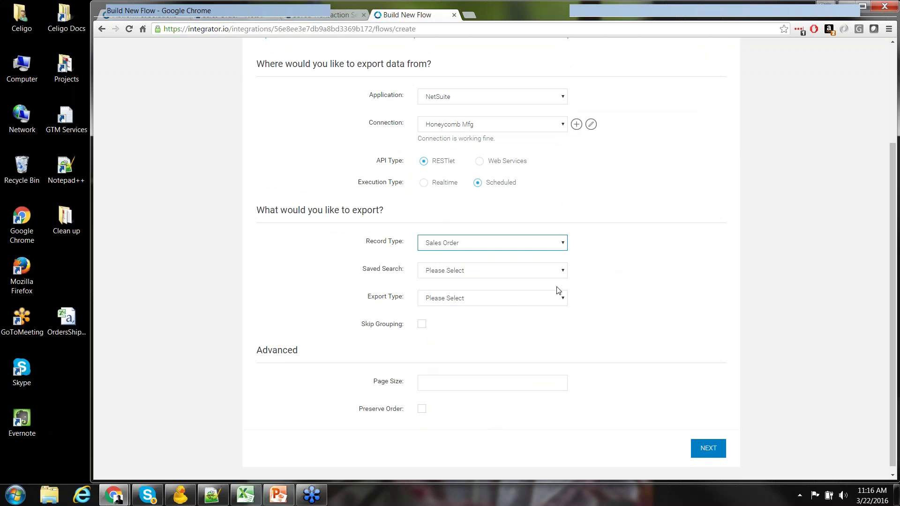
Export all results of the 3PL Demo Sales Orders saved search and proceed to the import stage
left_click(562, 273)
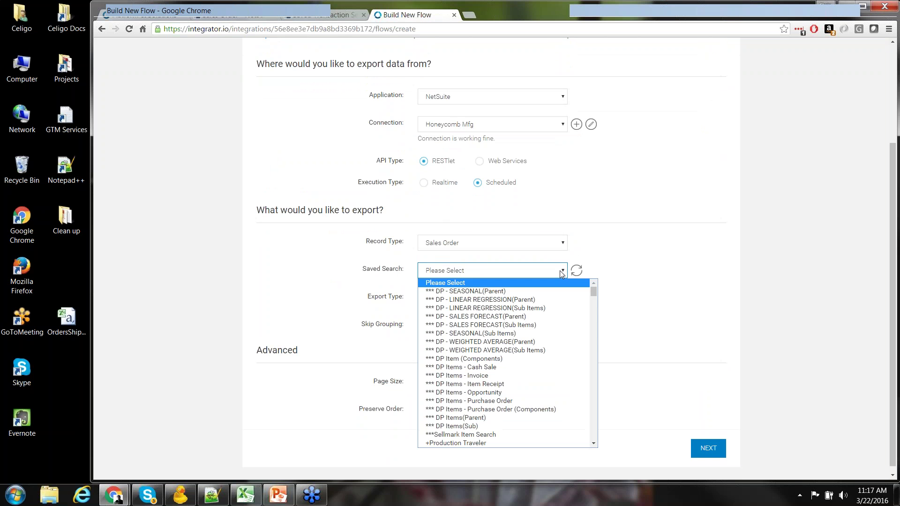
type("3PL Demo Sales Orders")
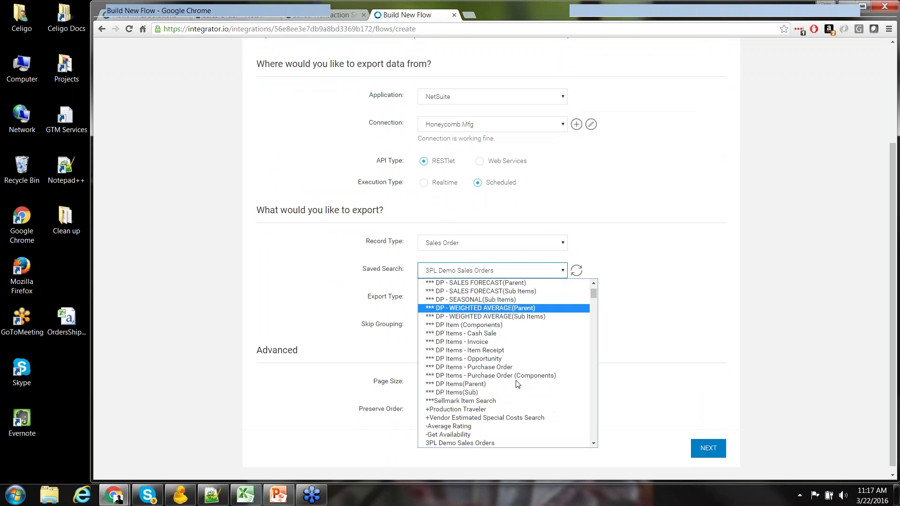
left_click(472, 442)
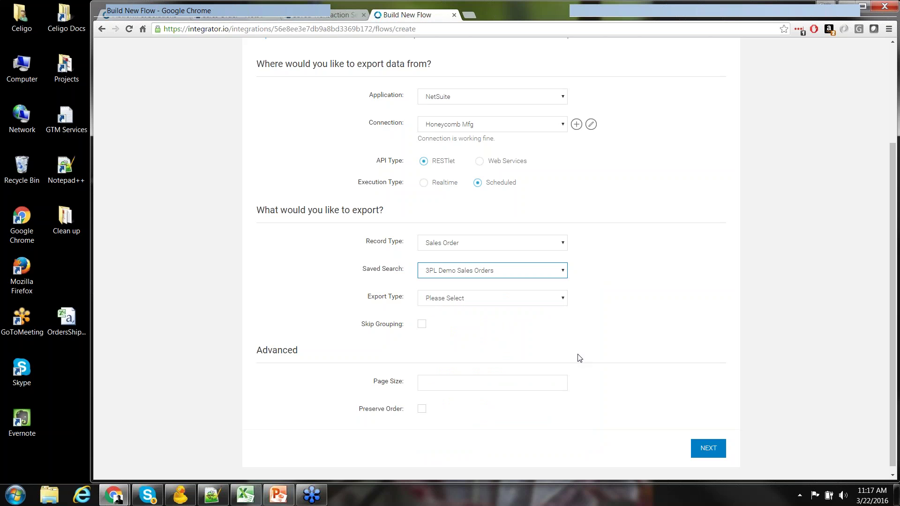
left_click(562, 301)
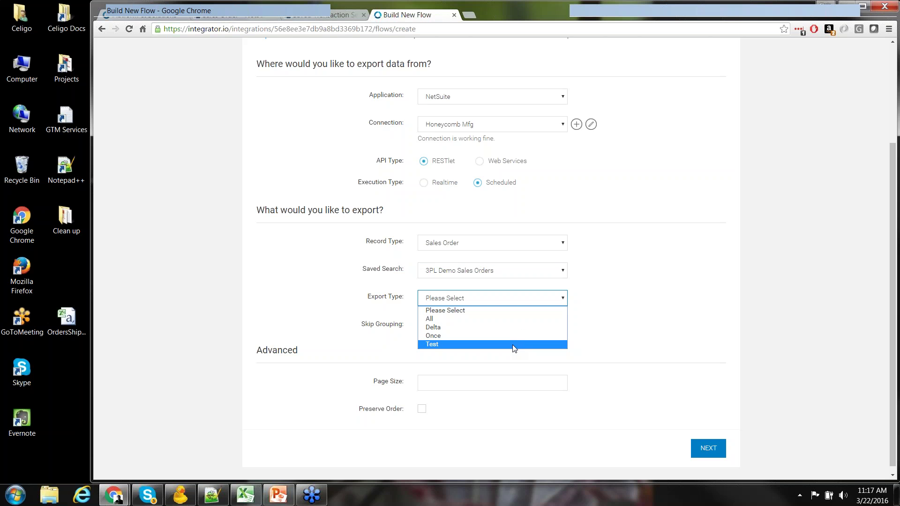
left_click(522, 318)
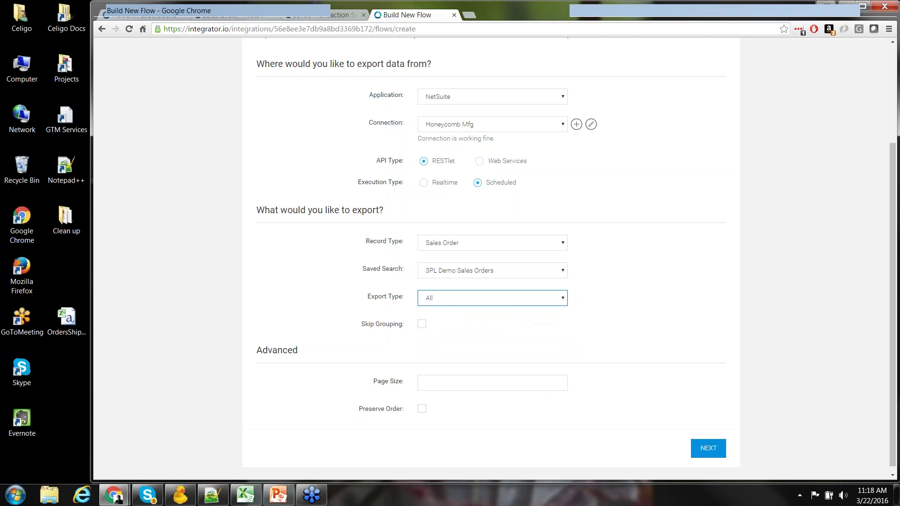
left_click(708, 449)
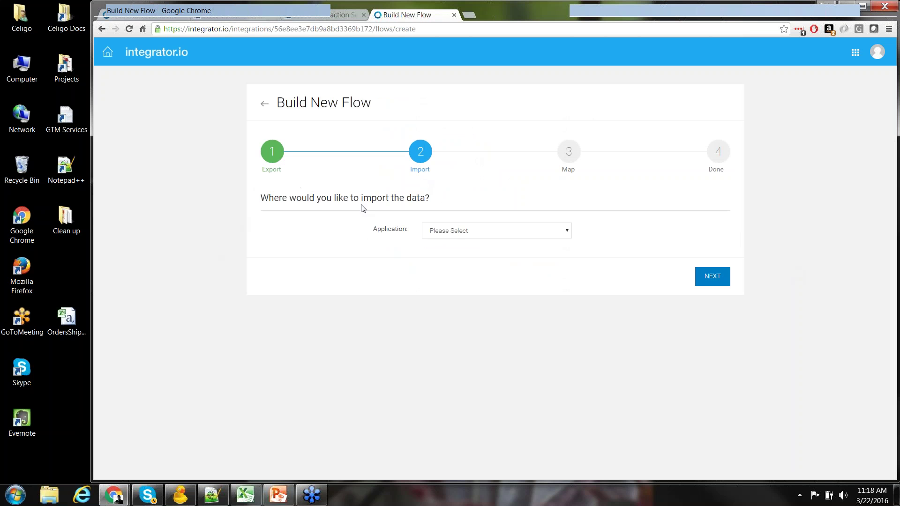
Set the import application to FTP/SFTP with the Celigo connection and check that connection's settings without saving
left_click(567, 234)
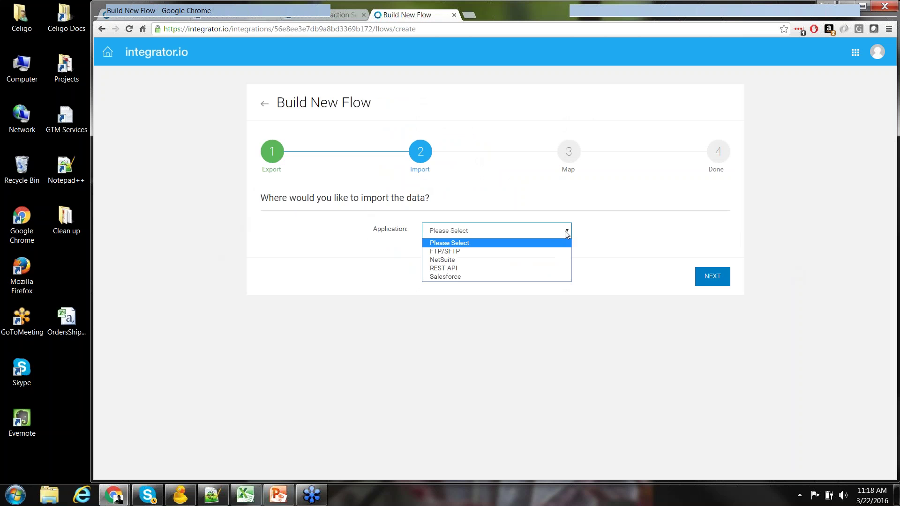
left_click(535, 251)
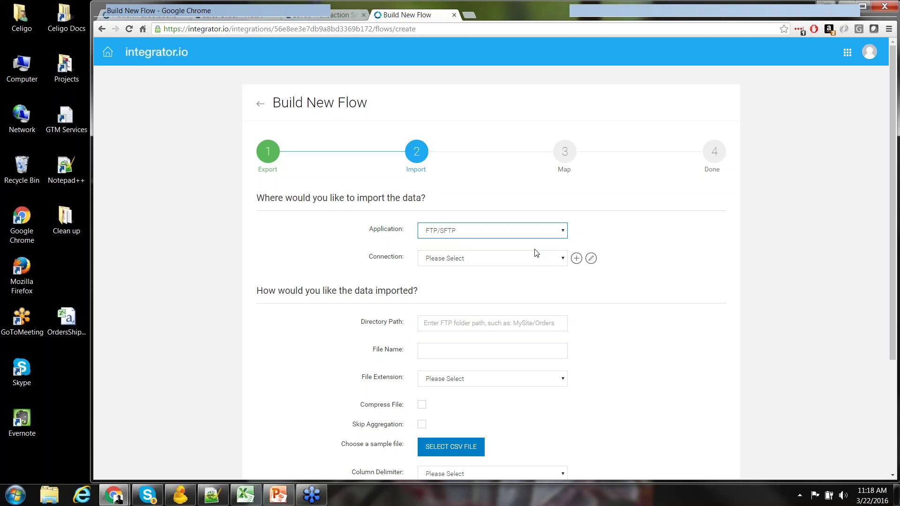
left_click(562, 260)
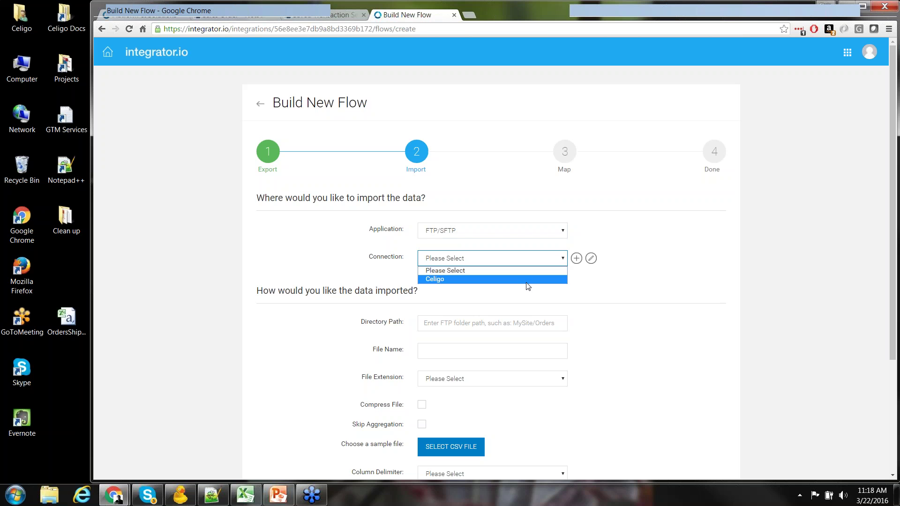
left_click(527, 280)
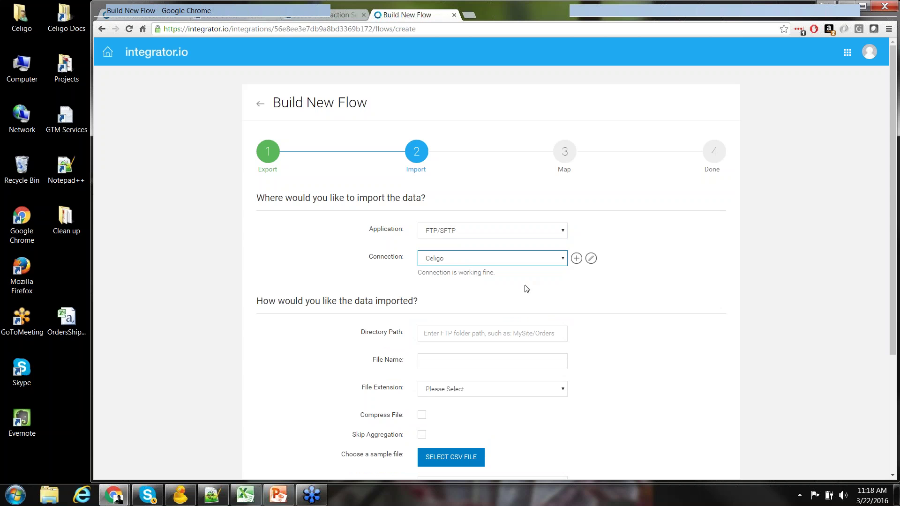
left_click(590, 260)
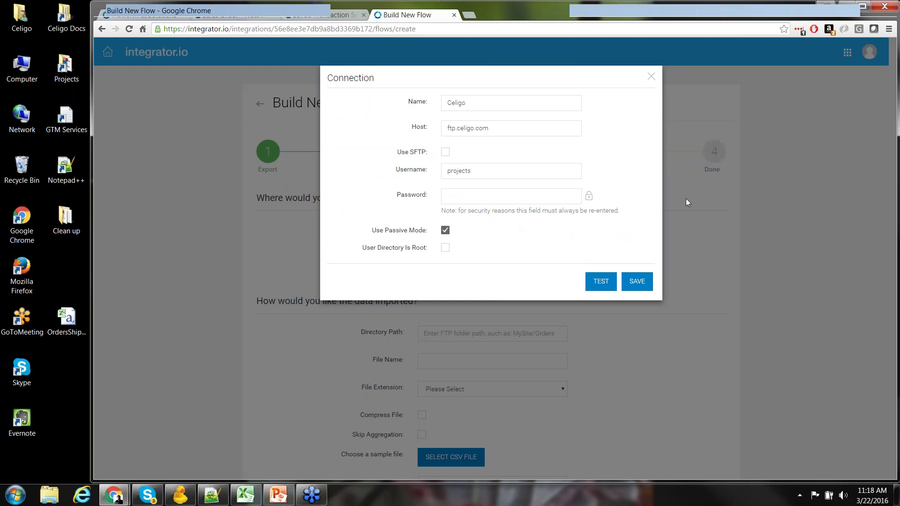
left_click(651, 78)
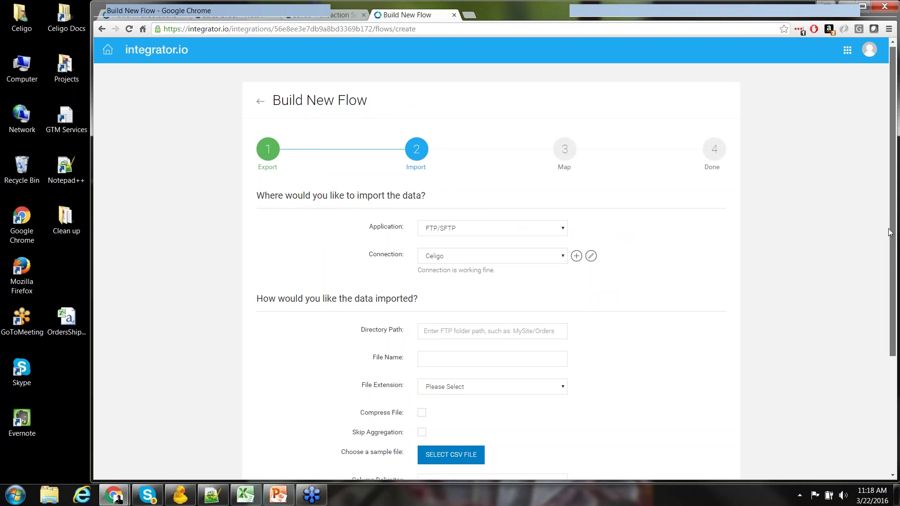
Set the import's FTP directory path to /3pl
scroll(880, 275, "down", 2)
scroll(880, 281, "down", 2)
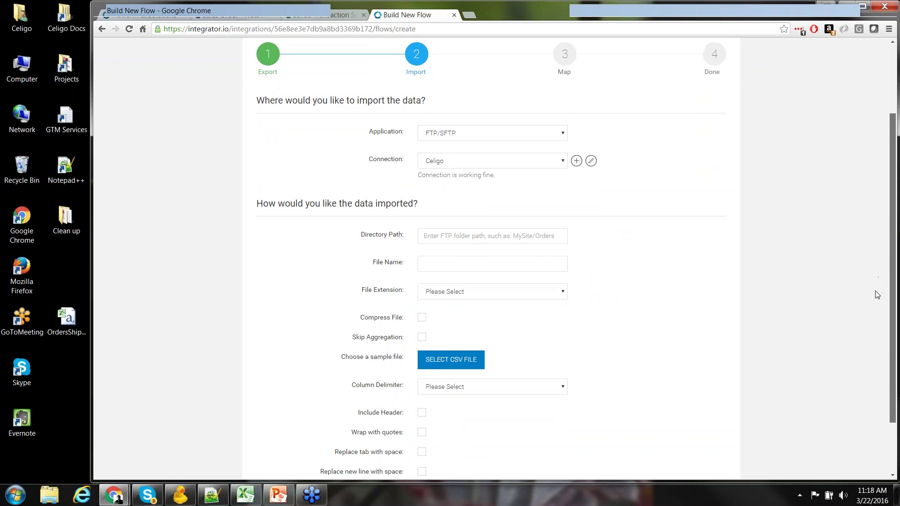
scroll(874, 296, "down", 1)
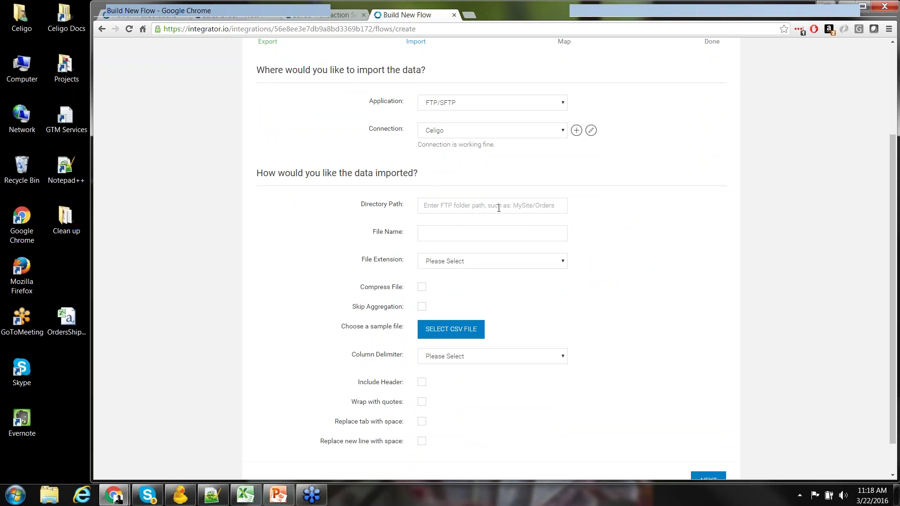
left_click(498, 208)
type("/3pl")
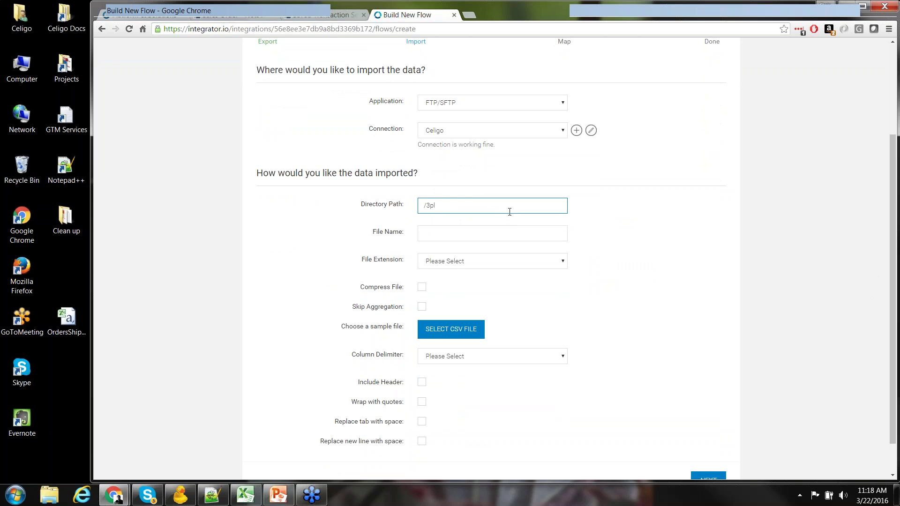
Name the import file OrderToFulfill{{timestamp(DDMMYYYY hhmmss)}}, based on the DDMMYYYY hh-mm-ss timestamp with the time's hyphens removed
left_click(542, 238)
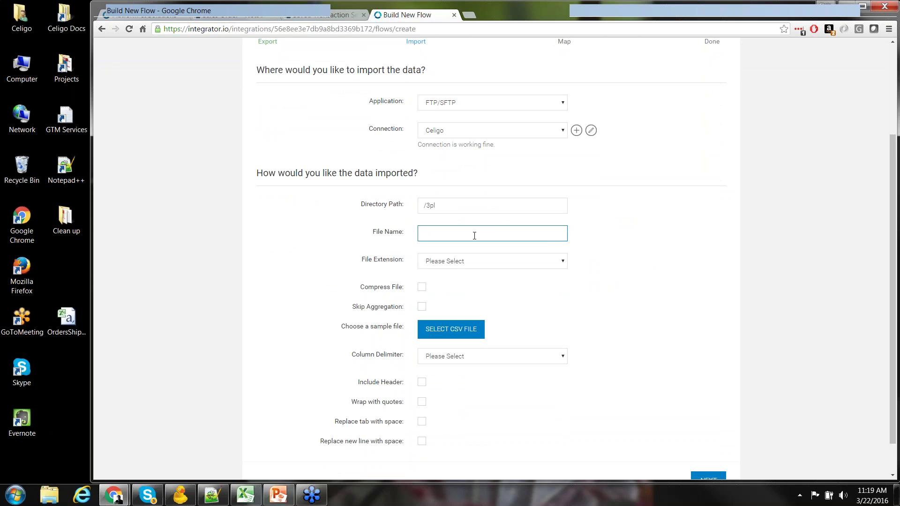
type("OrderToFulfill")
type("{{")
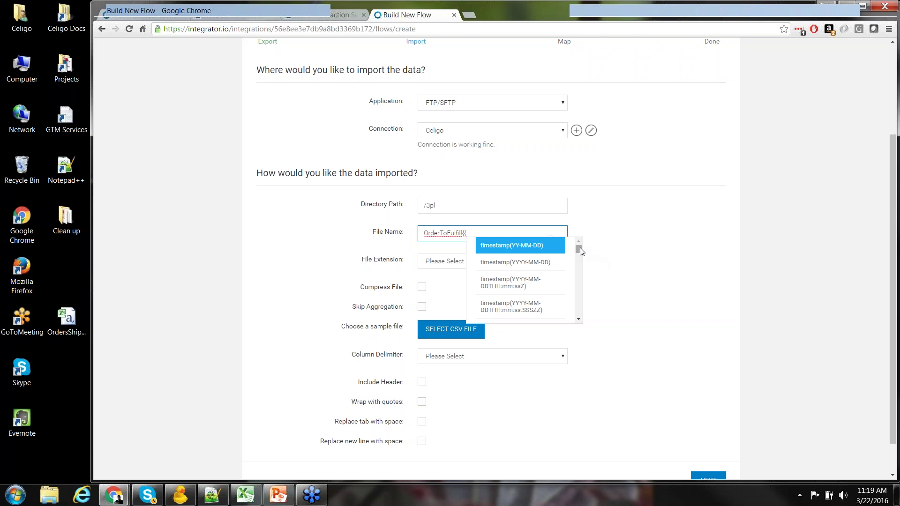
left_click_drag(580, 247, 580, 290)
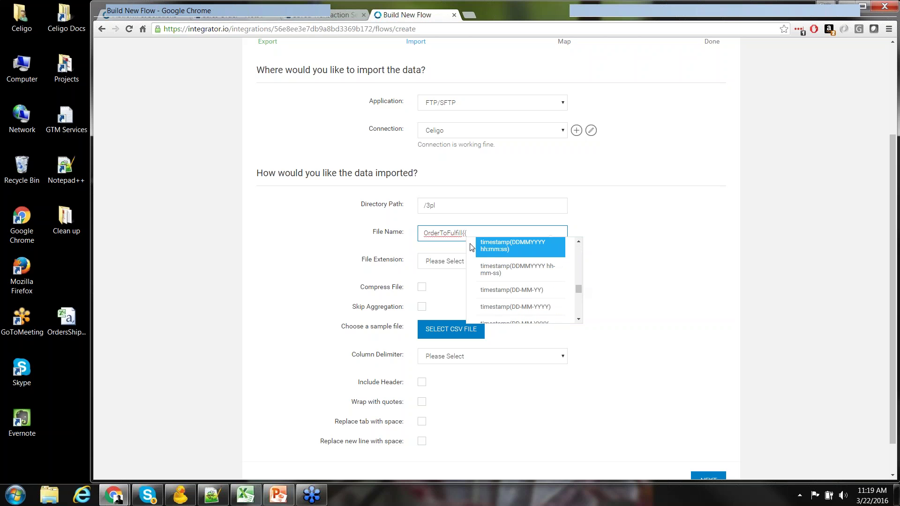
left_click(515, 269)
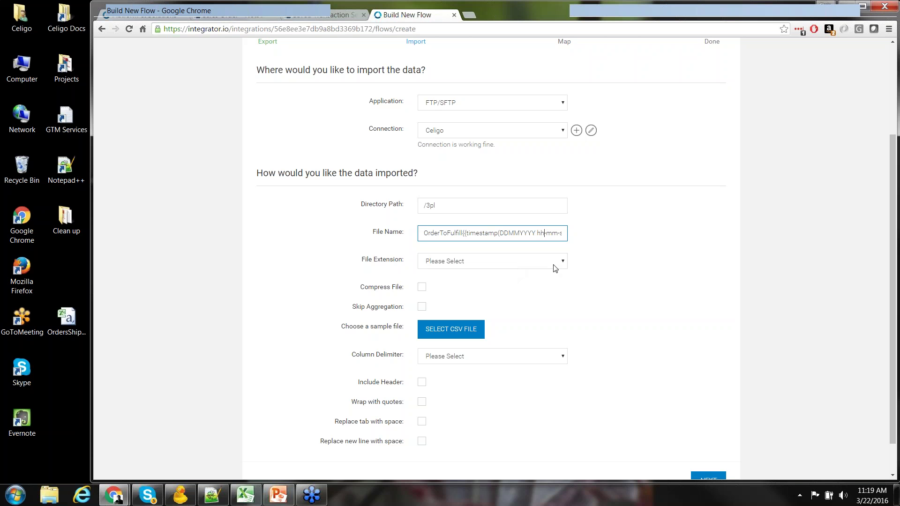
key("Delete")
key("Delete")
key("Right")
key("Right")
key("Right")
key("Right")
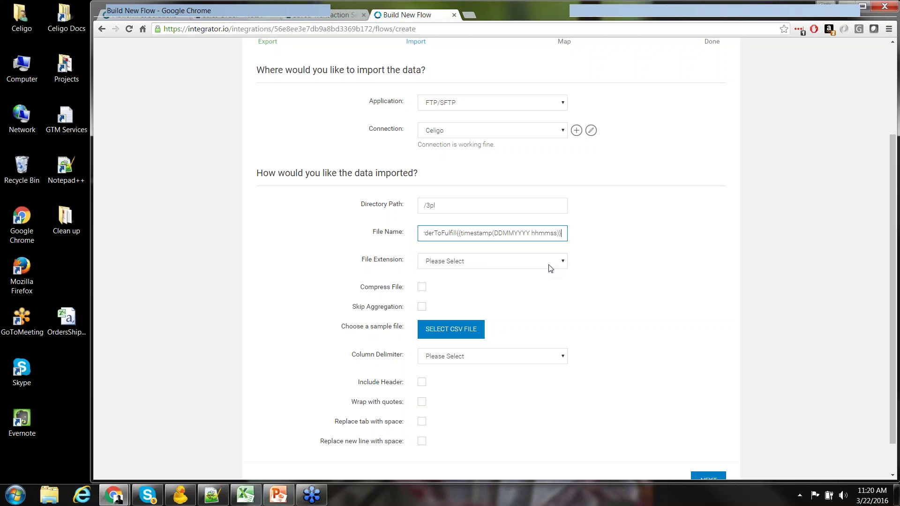
Set the file extension to .csv with a Comma column delimiter and an included header, and proceed to the mapping stage
left_click(562, 262)
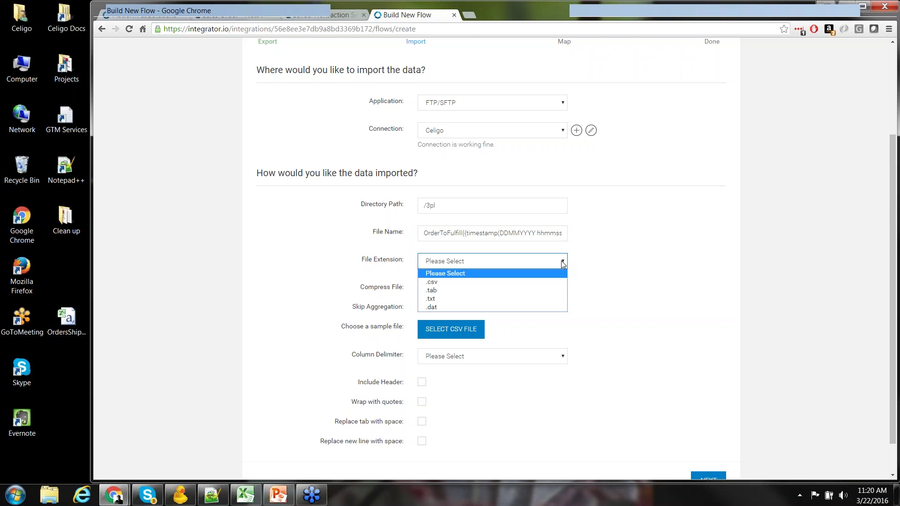
left_click(541, 283)
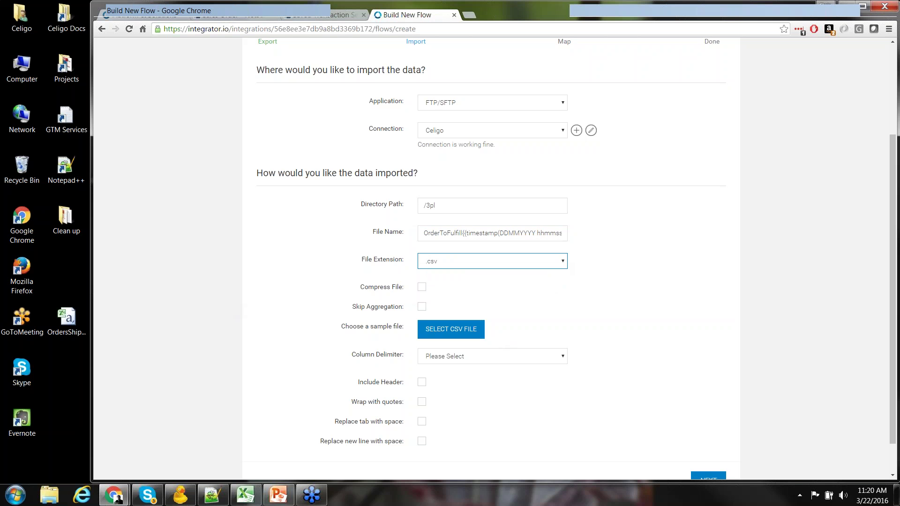
scroll(891, 229, "down", 1)
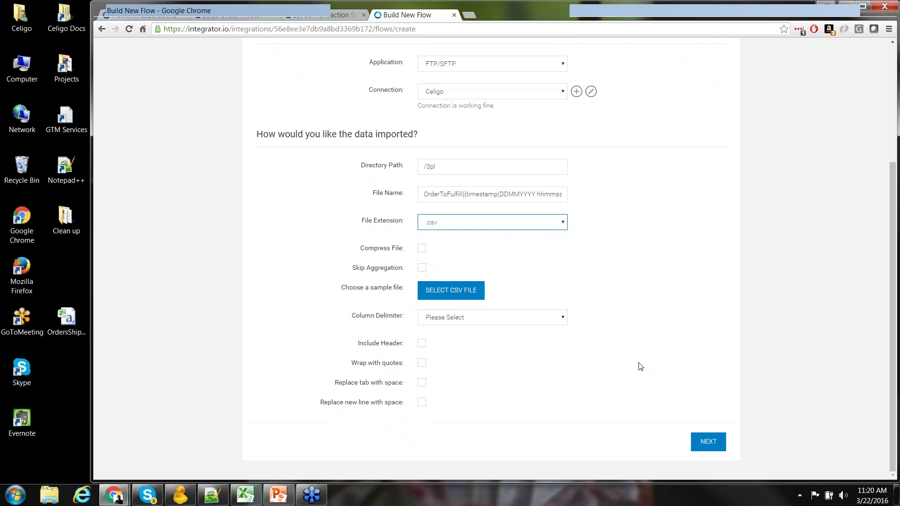
left_click(562, 318)
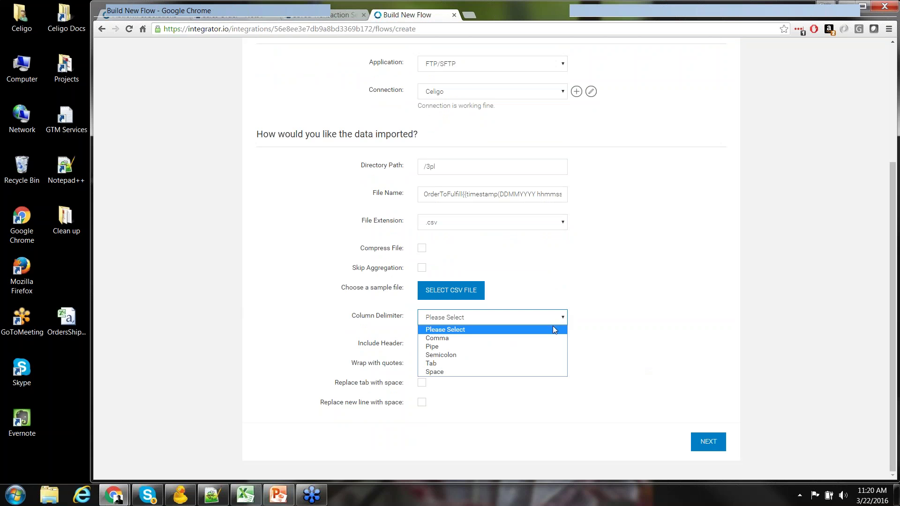
left_click(530, 337)
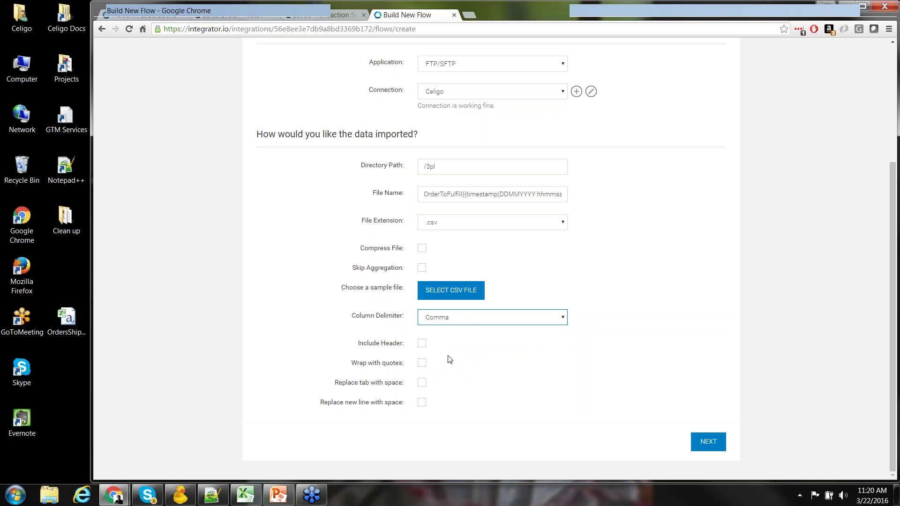
left_click(422, 347)
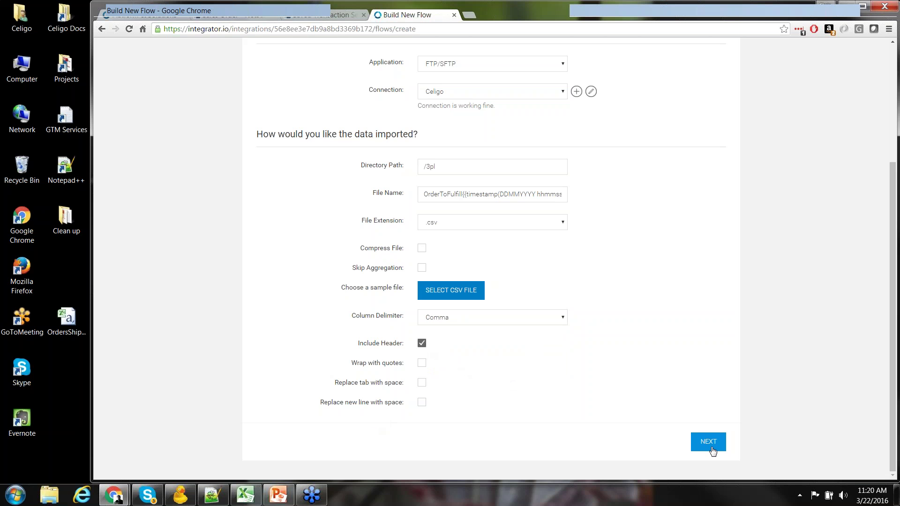
mouse_move(893, 356)
left_mouse_down()
mouse_move(893, 296)
mouse_move(892, 355)
left_mouse_up()
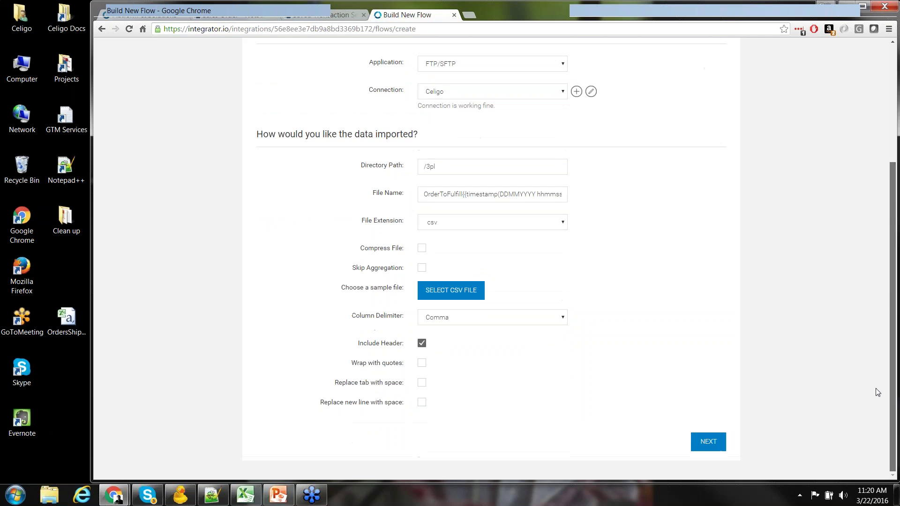
left_click(707, 443)
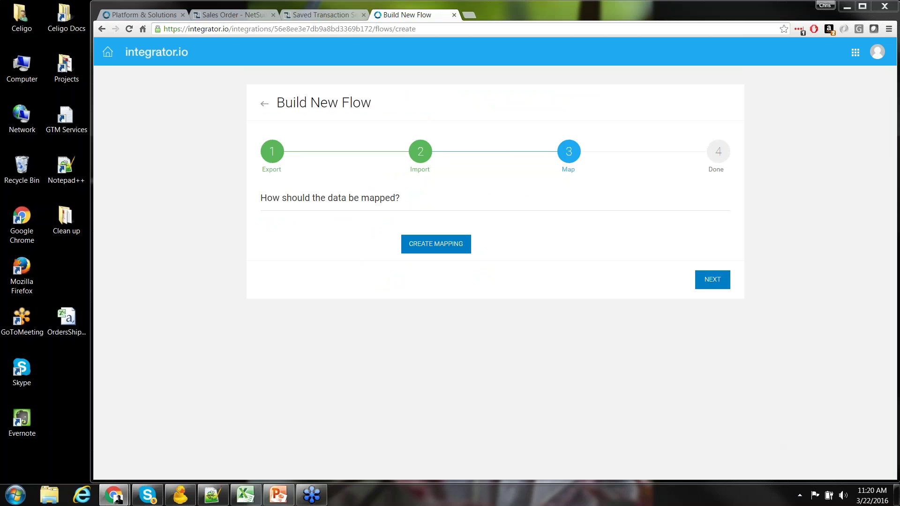
Create the flow's field mapping and map the NetSuite Document Number field to the FTP import field Order
left_click(446, 253)
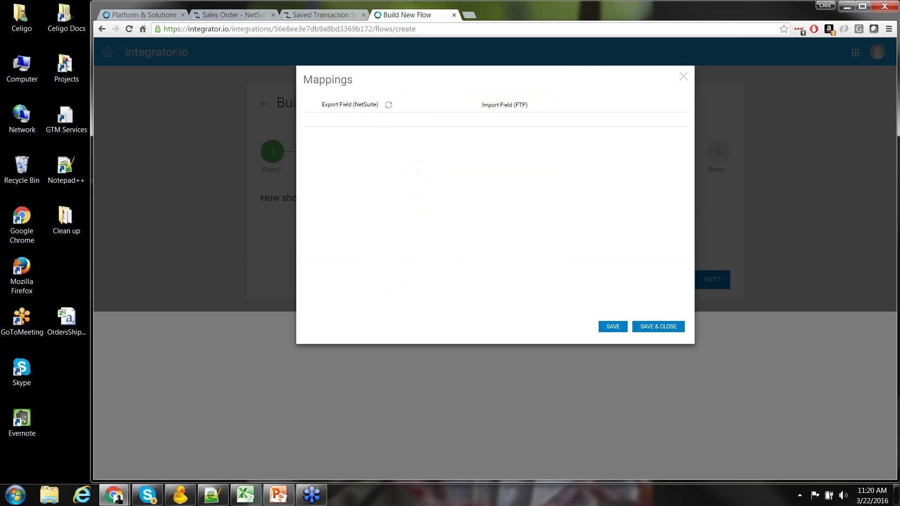
left_click(394, 120)
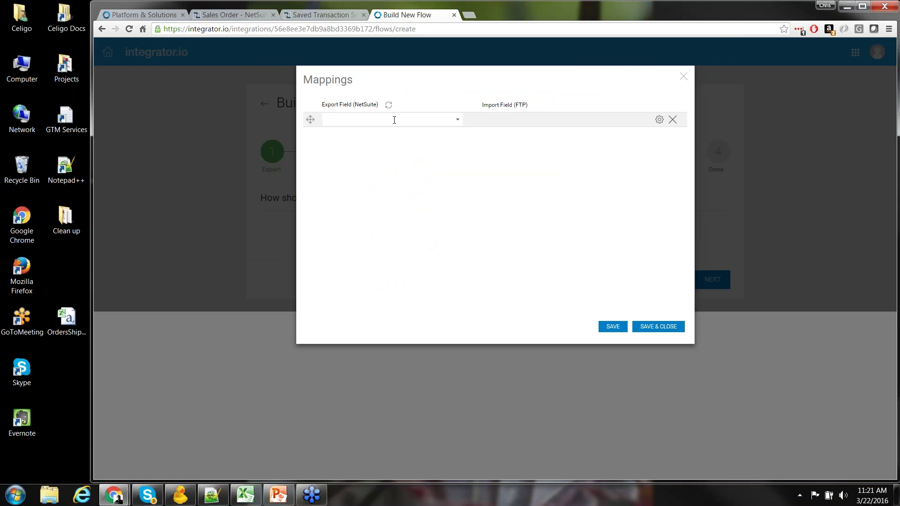
left_click(457, 122)
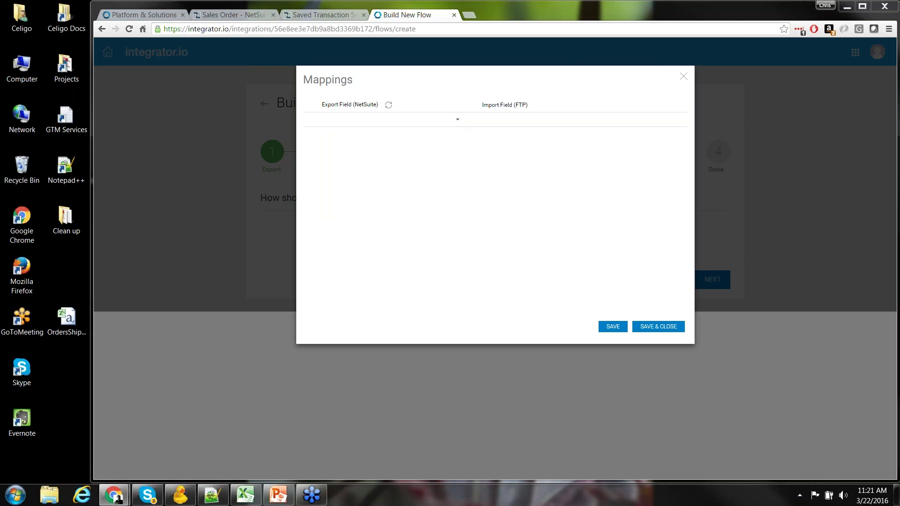
left_click(457, 120)
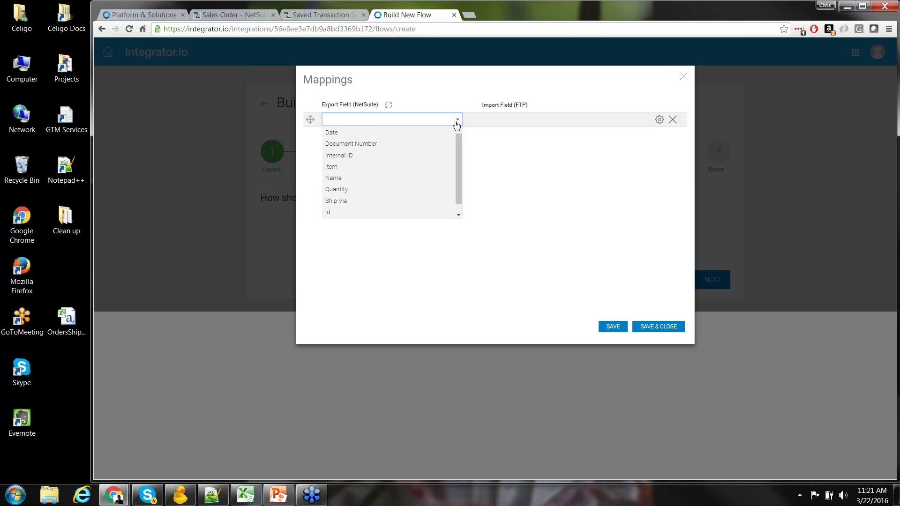
left_click(389, 145)
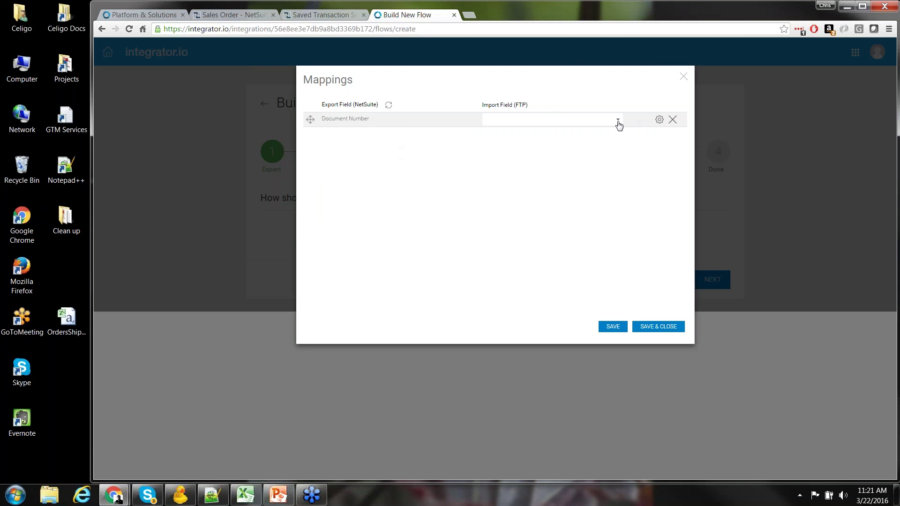
left_click(554, 122)
type("Order")
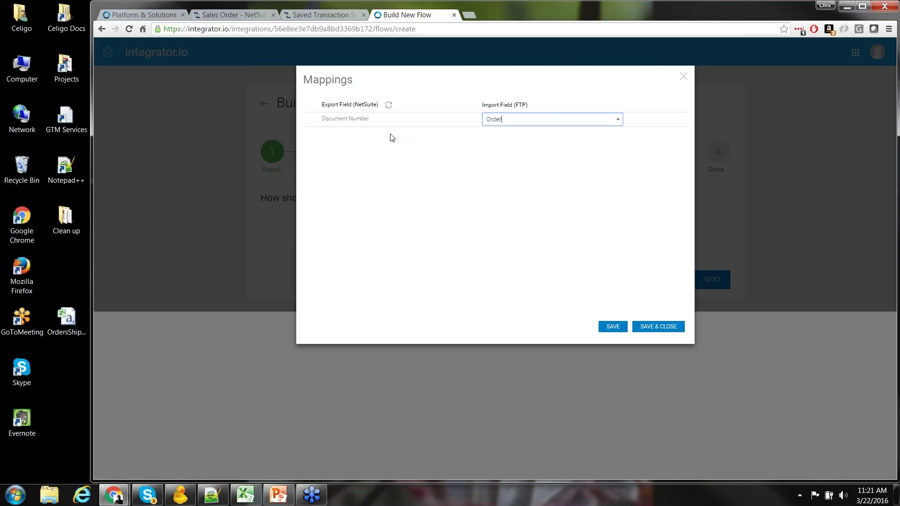
Add a second mapping row from the NetSuite Date field to the FTP import field Date
left_click(392, 137)
left_click(397, 135)
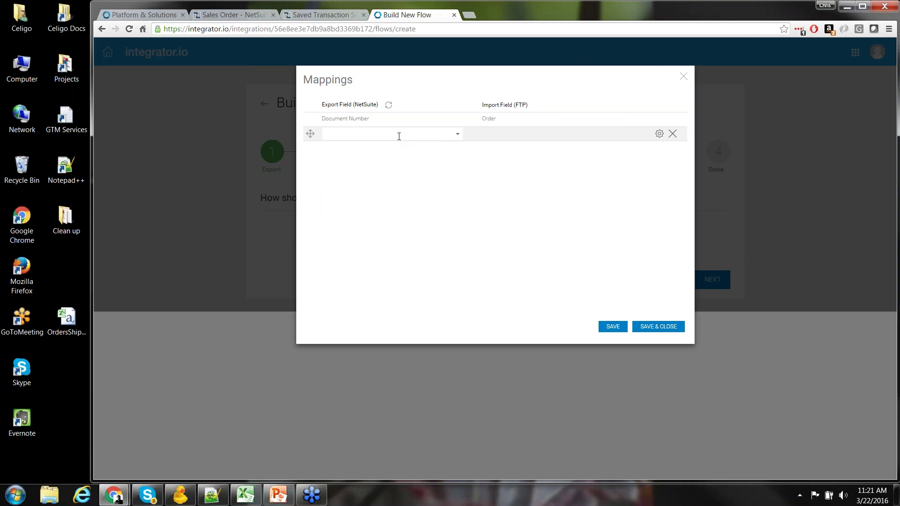
left_click(457, 134)
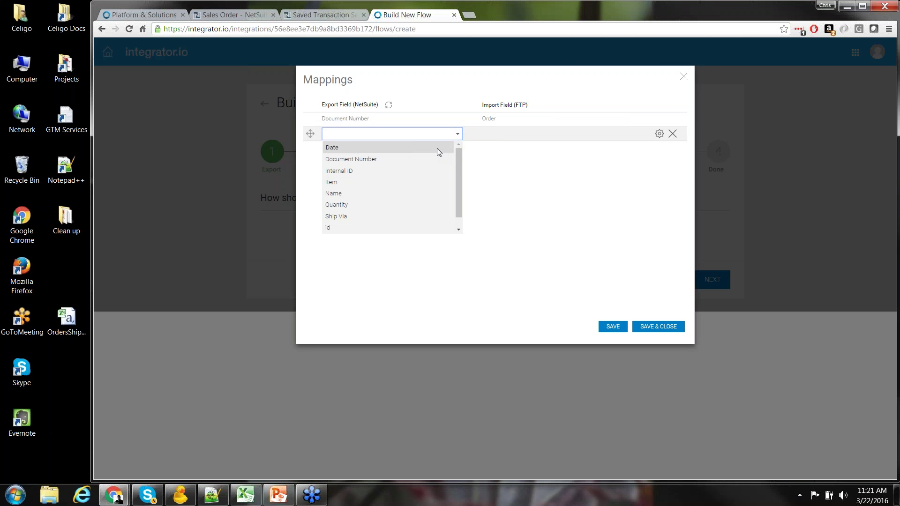
left_click(436, 148)
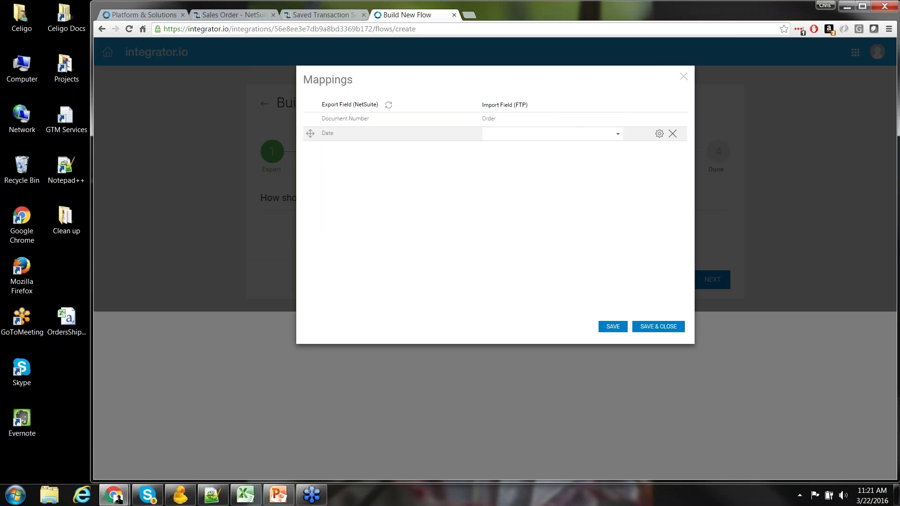
left_click(543, 134)
type("Dat")
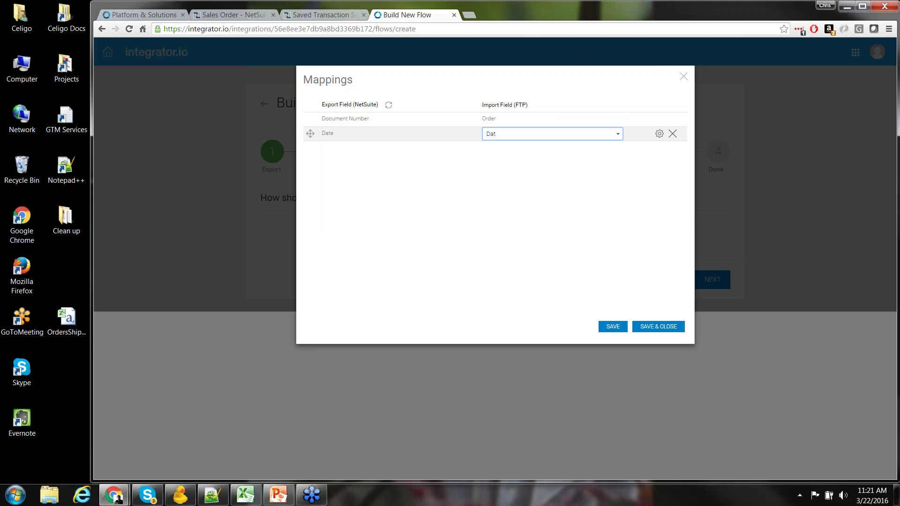
type("e")
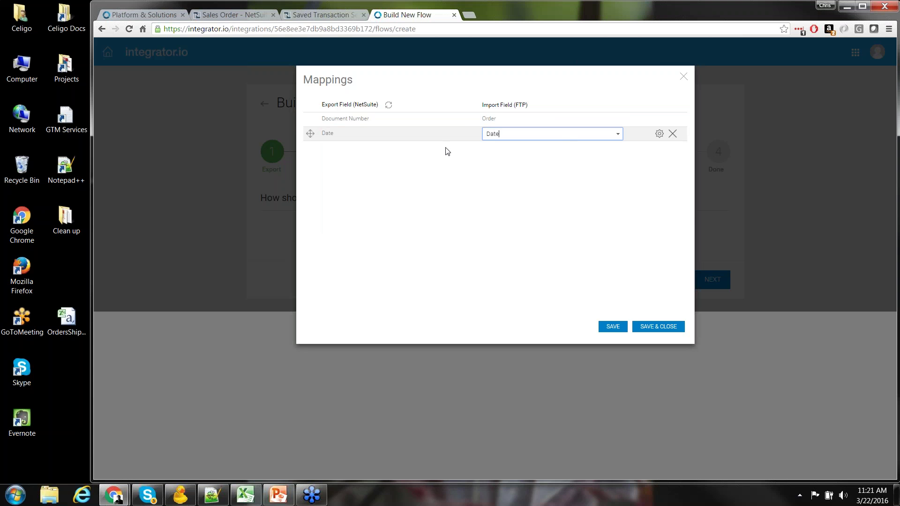
Add a mapping row from the NetSuite Name field to the FTP import field Customer
left_click(389, 155)
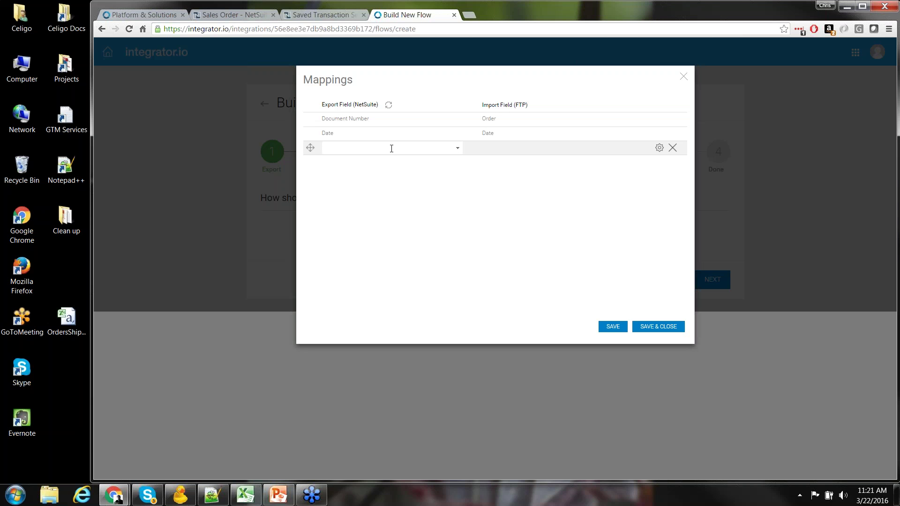
left_click(457, 148)
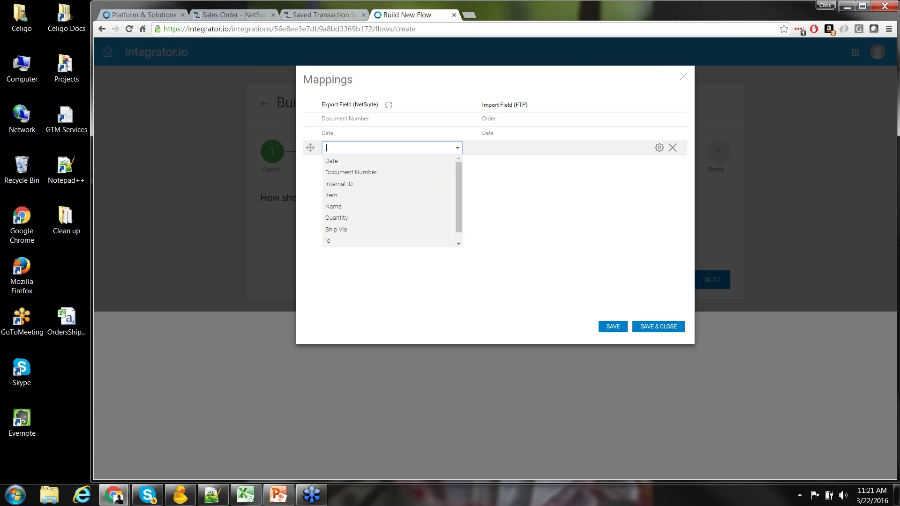
left_click(423, 206)
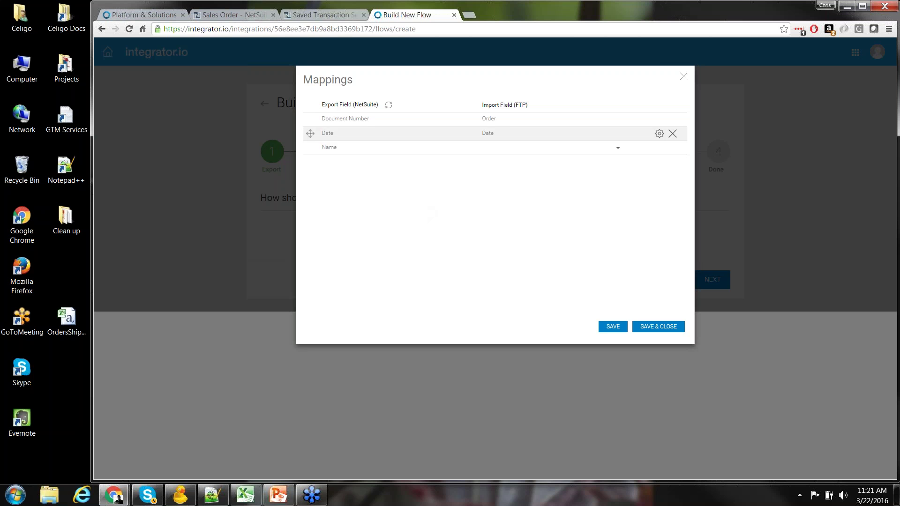
left_click(556, 145)
type("Customer")
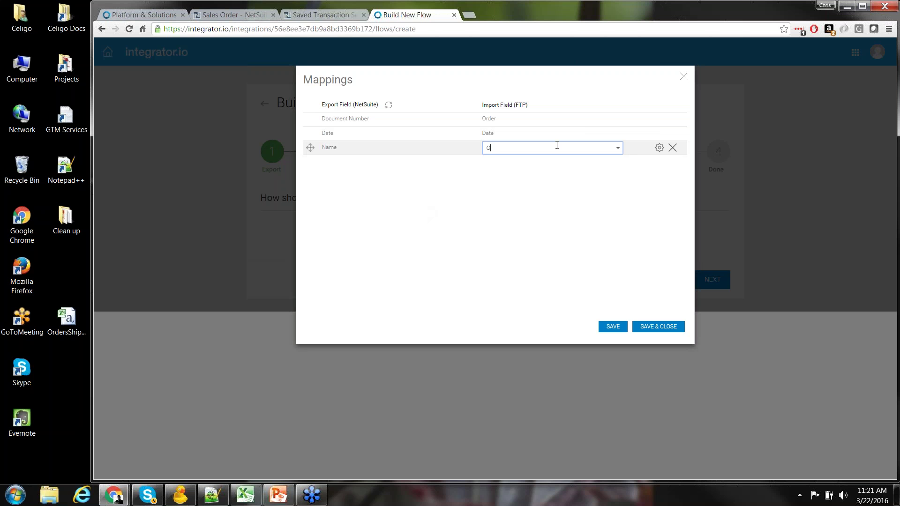
Add a mapping row from the NetSuite Ship Via field to the FTP import field Ship Method
left_click(407, 166)
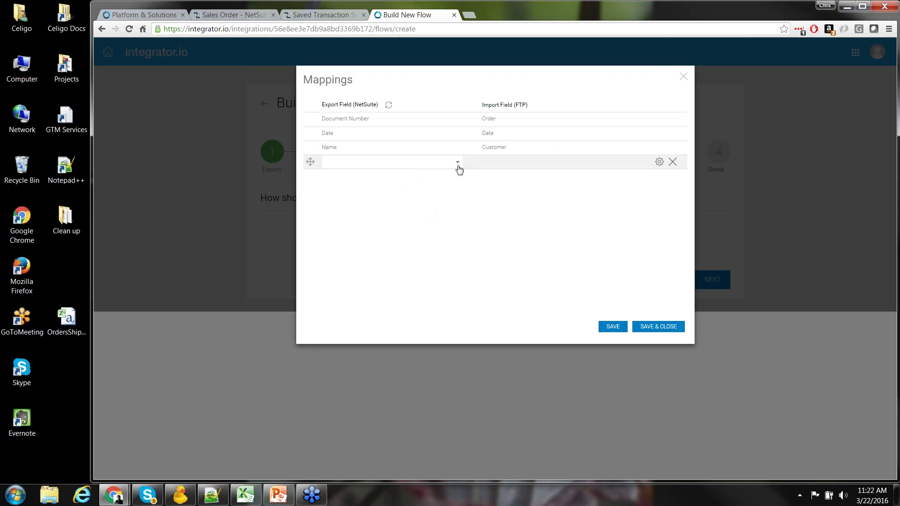
left_click(457, 165)
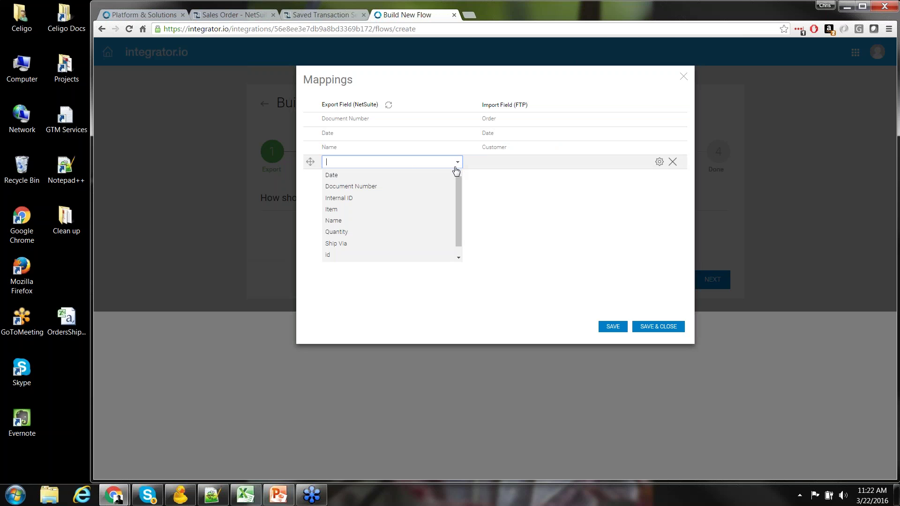
left_click(353, 244)
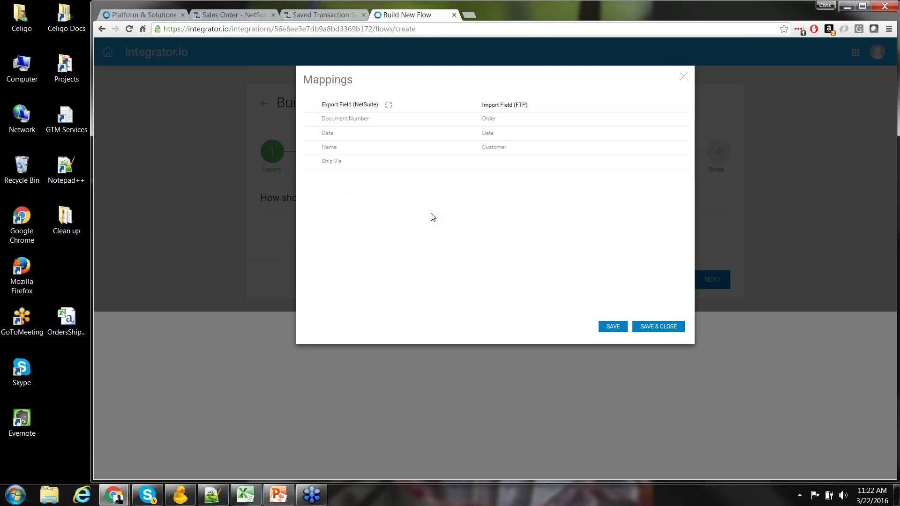
left_click(536, 165)
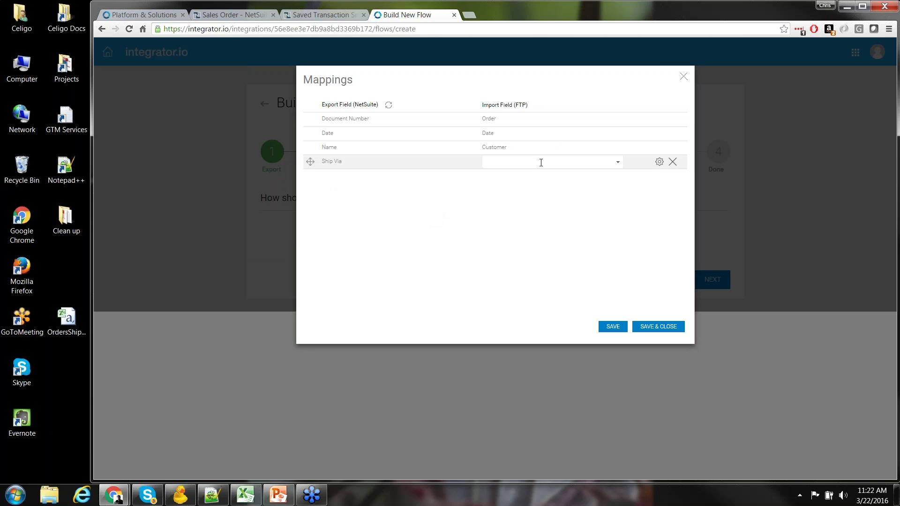
left_click(541, 162)
type("Ship Method")
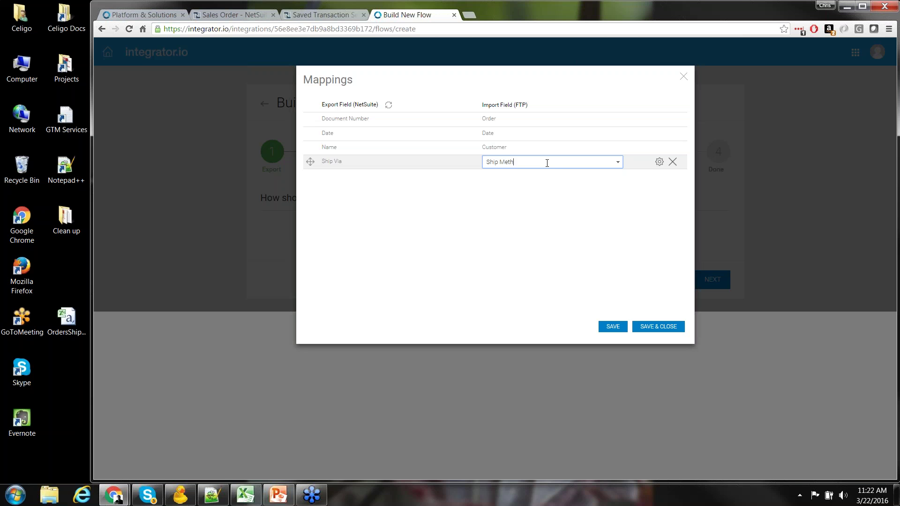
In the Ship Via mapping's settings, set the data type to String and the field mapping type to Static-Lookup
left_click(659, 162)
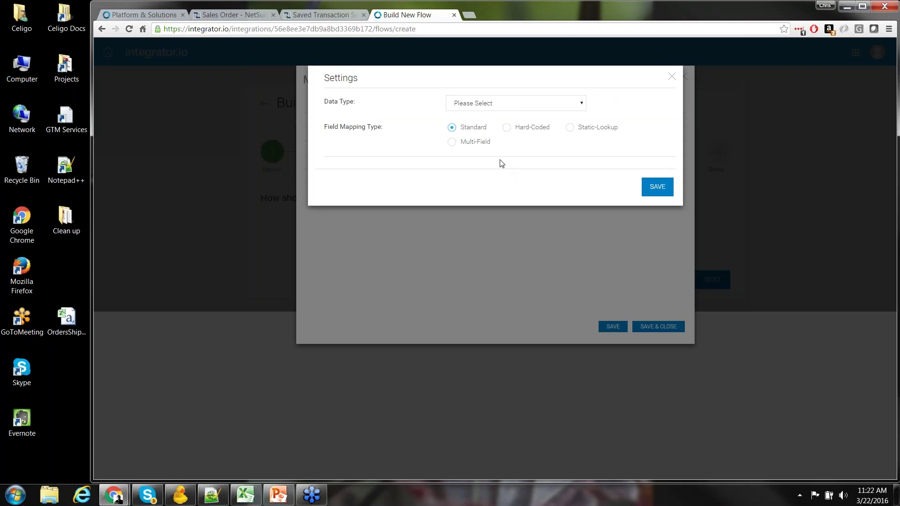
left_click(582, 104)
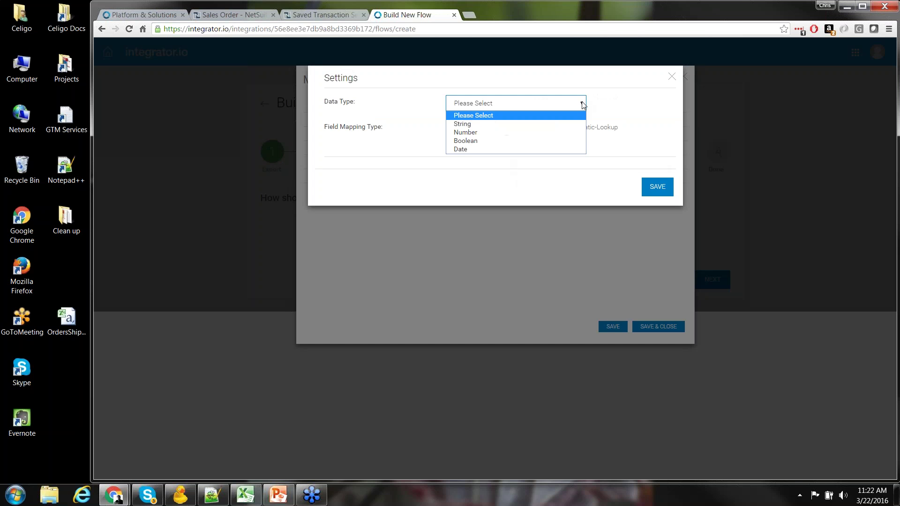
left_click(547, 124)
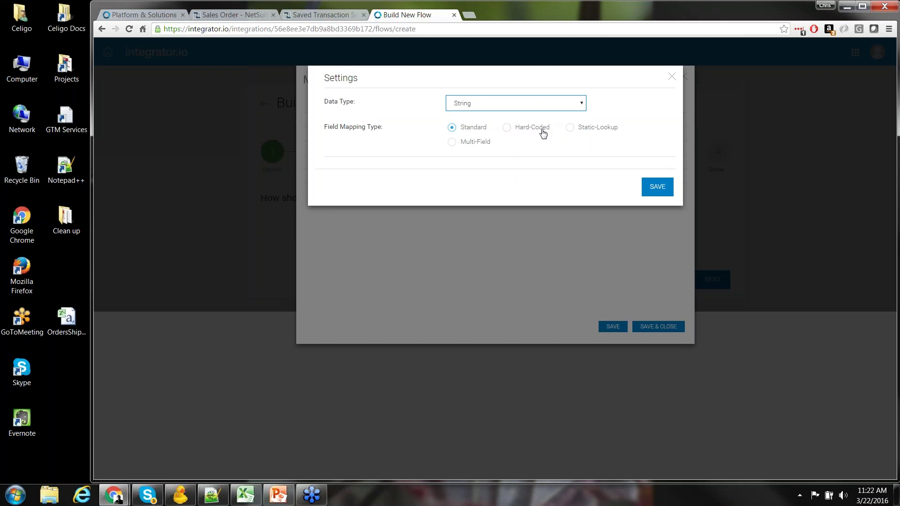
left_click(508, 127)
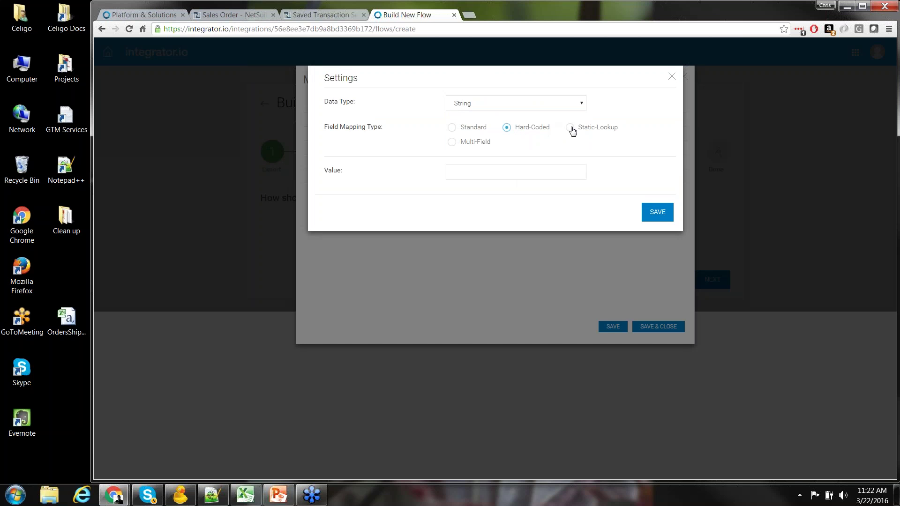
left_click(571, 130)
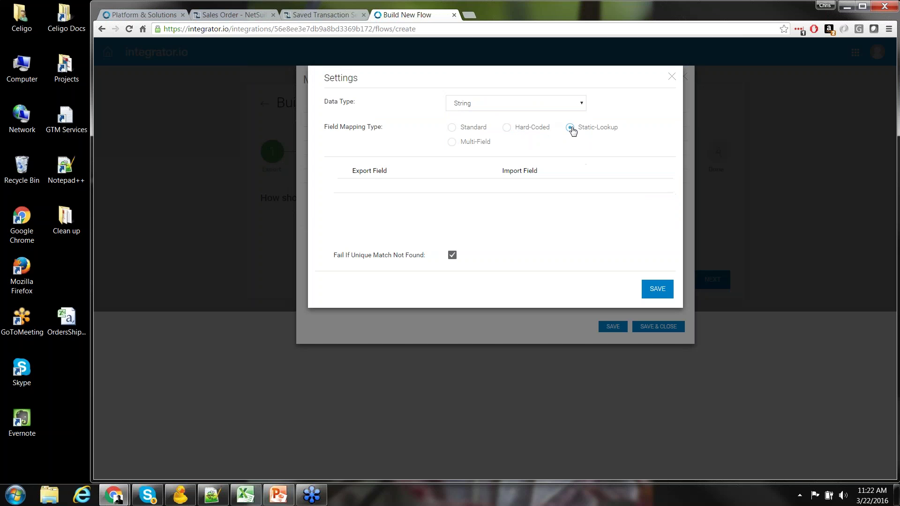
left_click(452, 143)
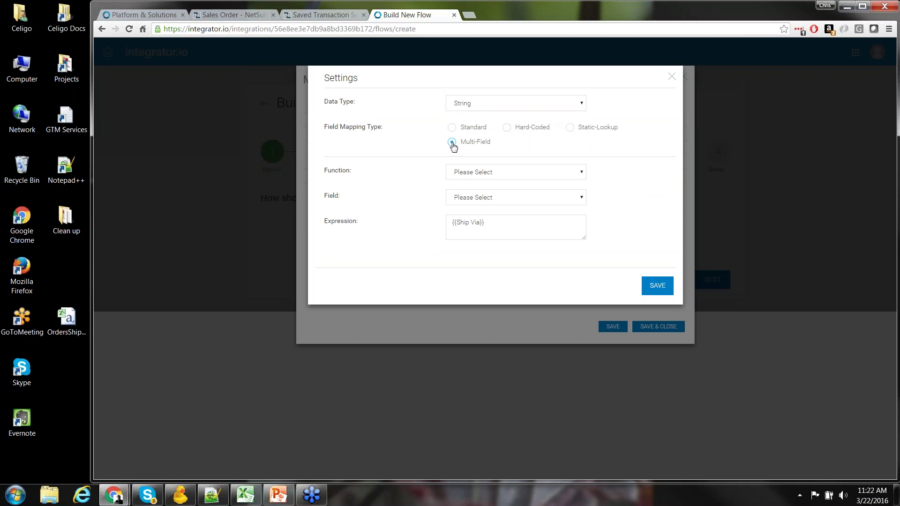
left_click(571, 129)
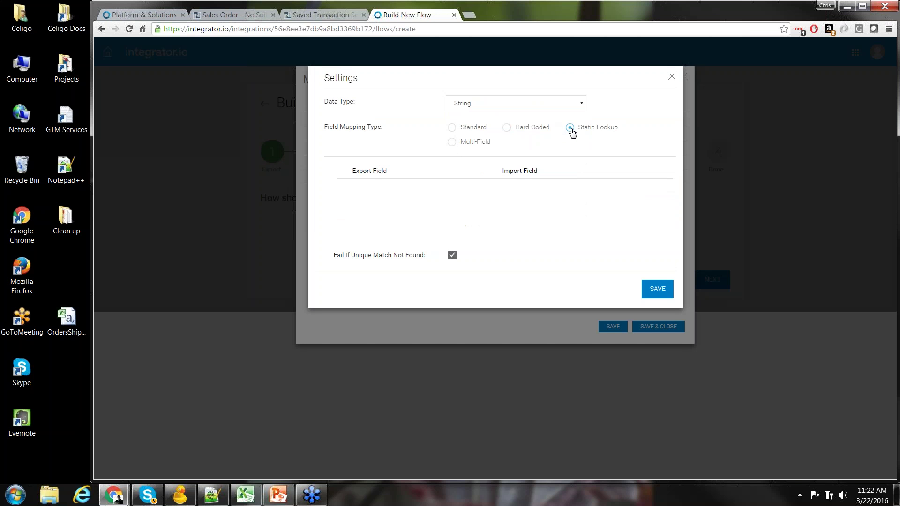
Add a static lookup entry that translates the export value UPS Ground to the import value UPS01
left_click(412, 184)
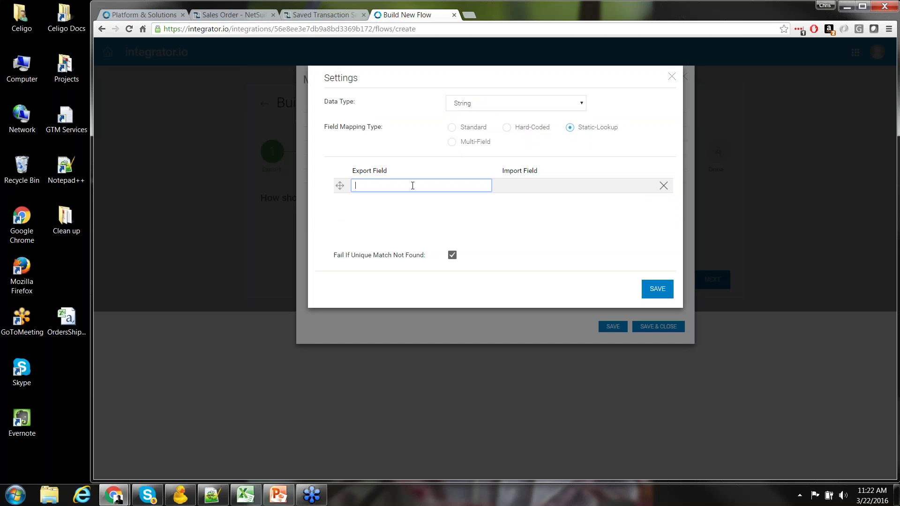
type("UPS Ground")
left_click(576, 187)
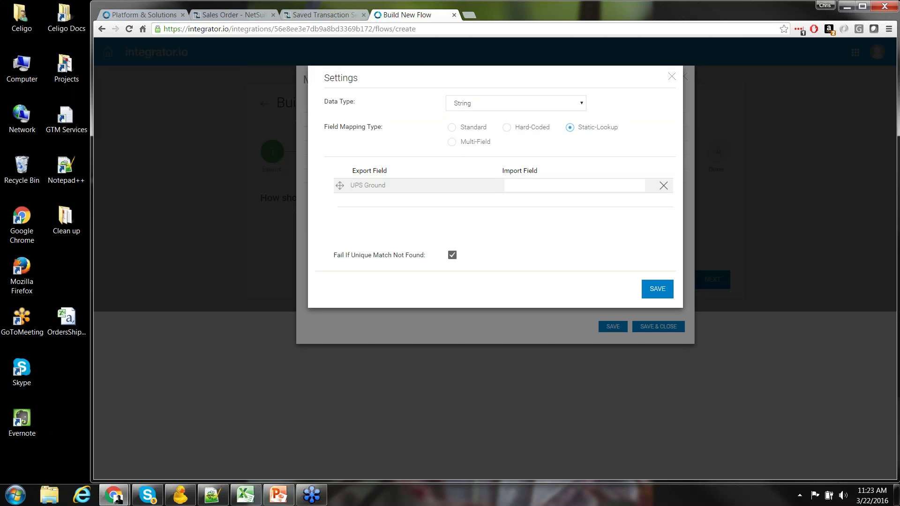
left_click(592, 186)
type("UPS01")
Add a lookup entry translating FEDX Ground to FEDX01 and save the Ship Via mapping's settings
left_click(446, 201)
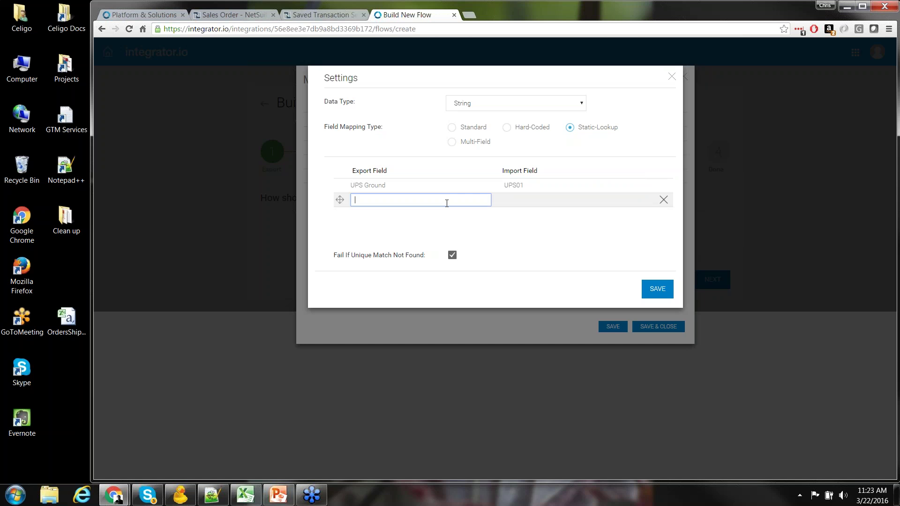
type("FEDX Ground")
left_click(573, 198)
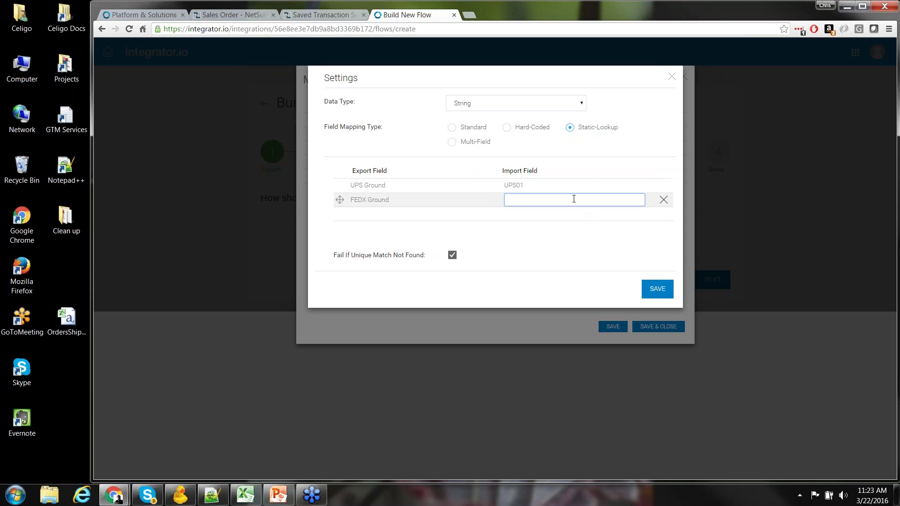
type("G")
key("BackSpace")
type("FEDX01")
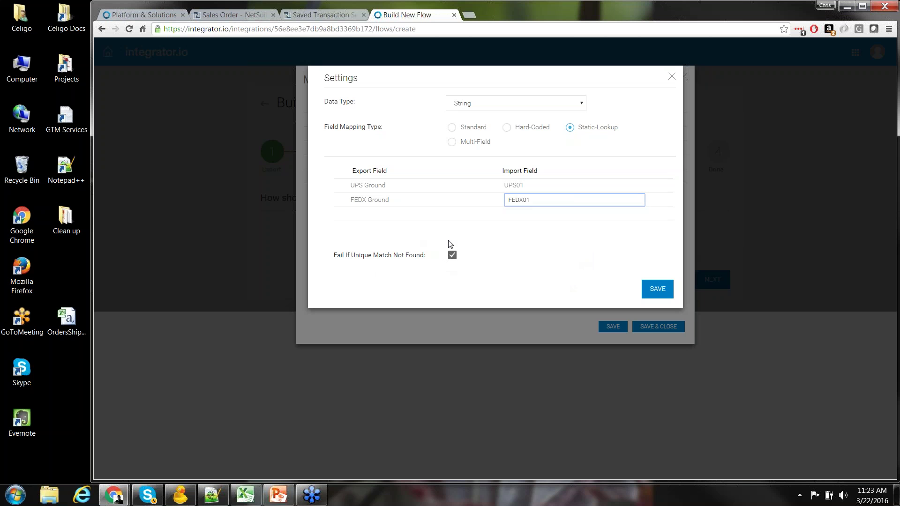
left_click(666, 291)
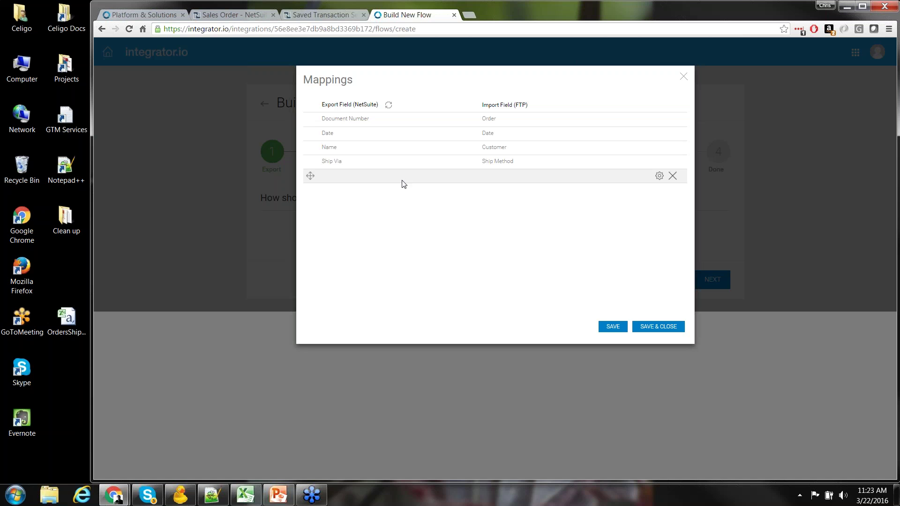
Add a mapping row from the NetSuite Item field to the FTP import field sku
left_click(454, 180)
left_click(456, 178)
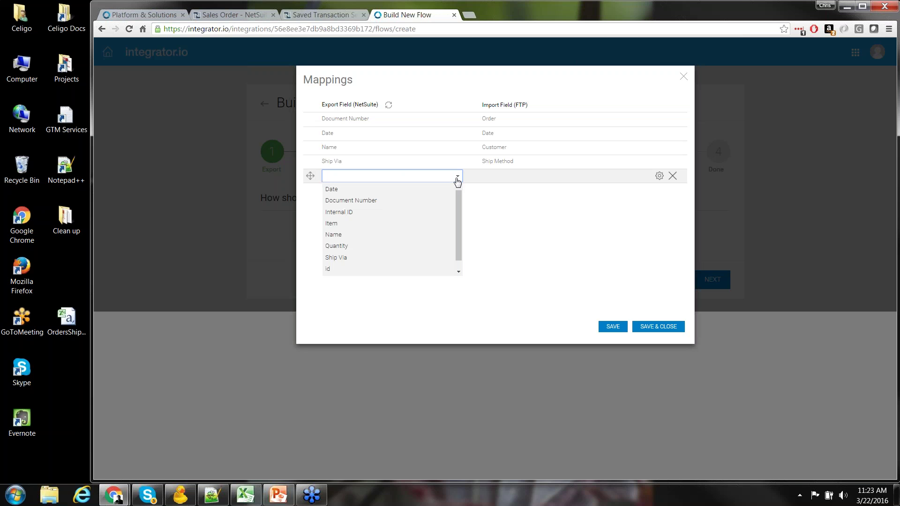
left_click(410, 222)
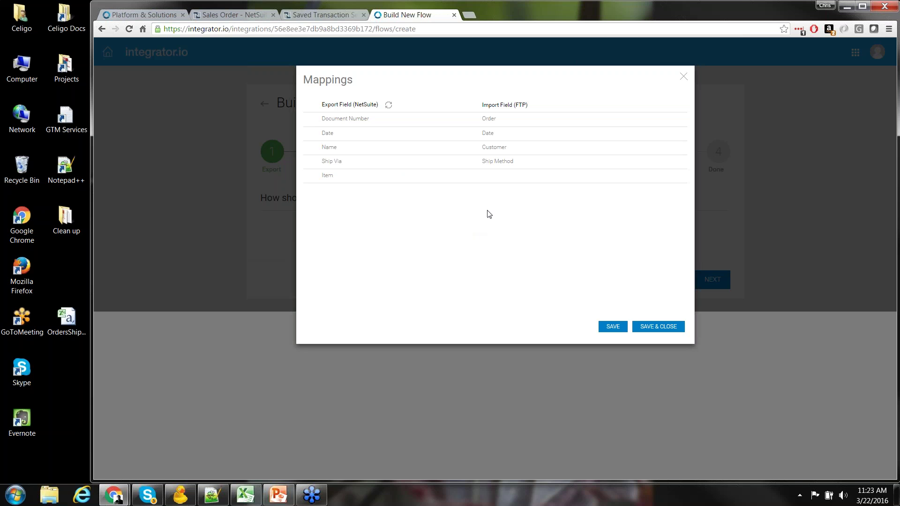
left_click(525, 177)
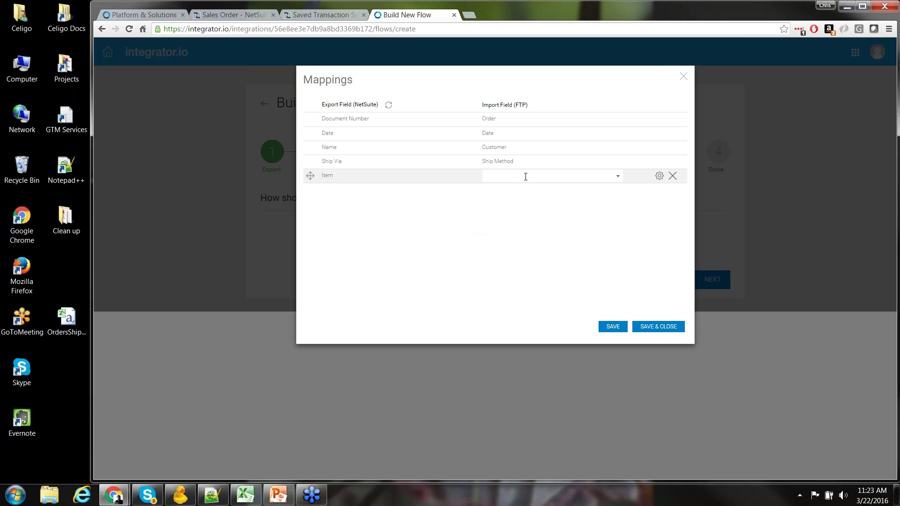
type("sku")
Add a mapping row from the NetSuite Quantity field to the FTP import field Qty, and save and close the mappings
left_click(363, 191)
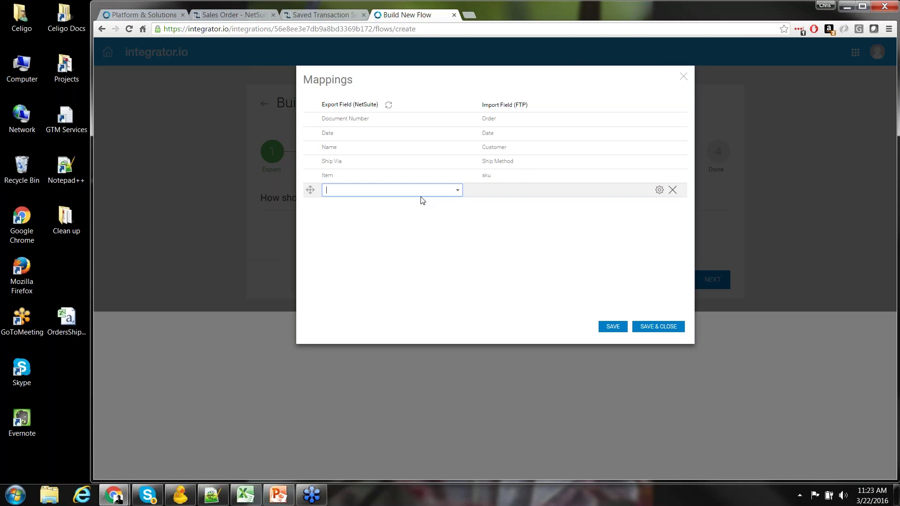
left_click(457, 191)
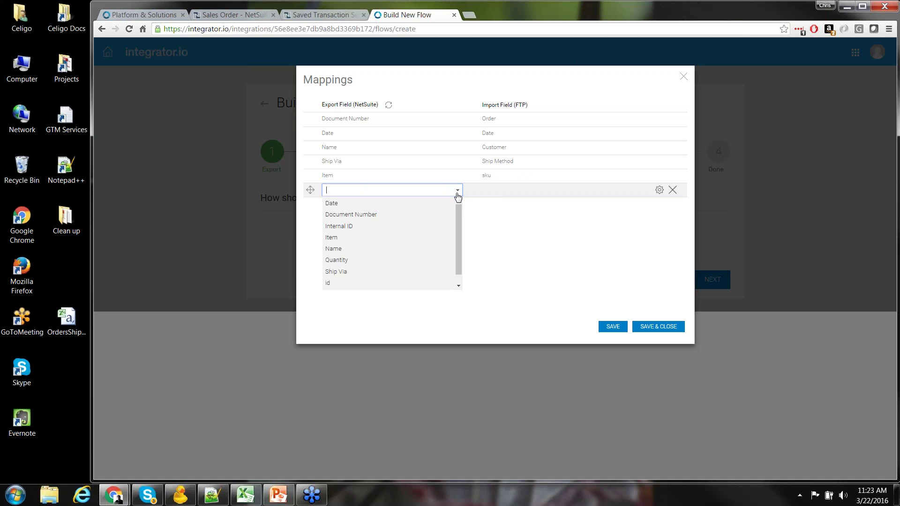
left_click(405, 263)
mouse_move(512, 186)
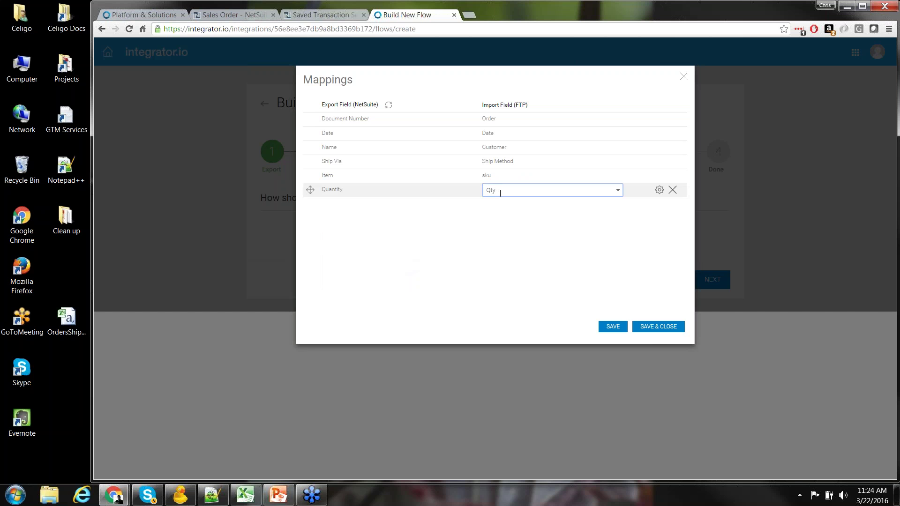
left_click(657, 330)
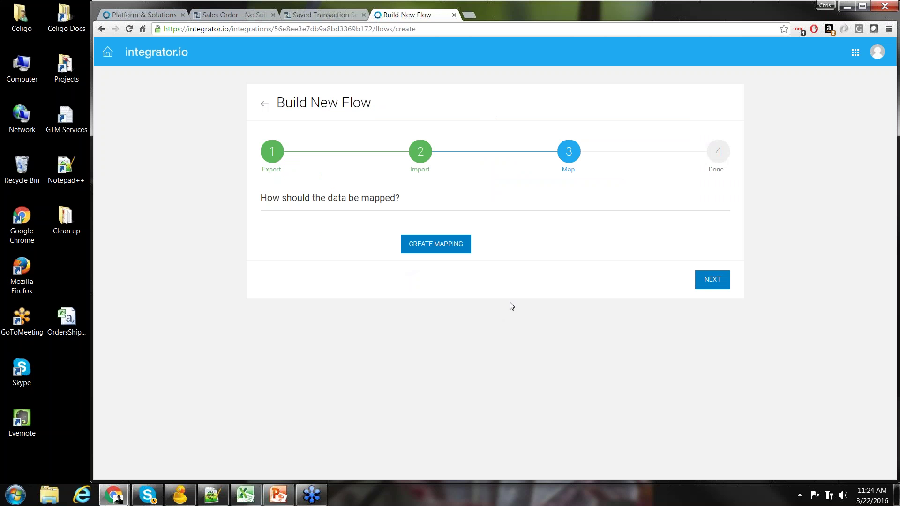
Proceed to the flow's final setup stage and name the flow SO Export NS to 3PL
left_click(716, 282)
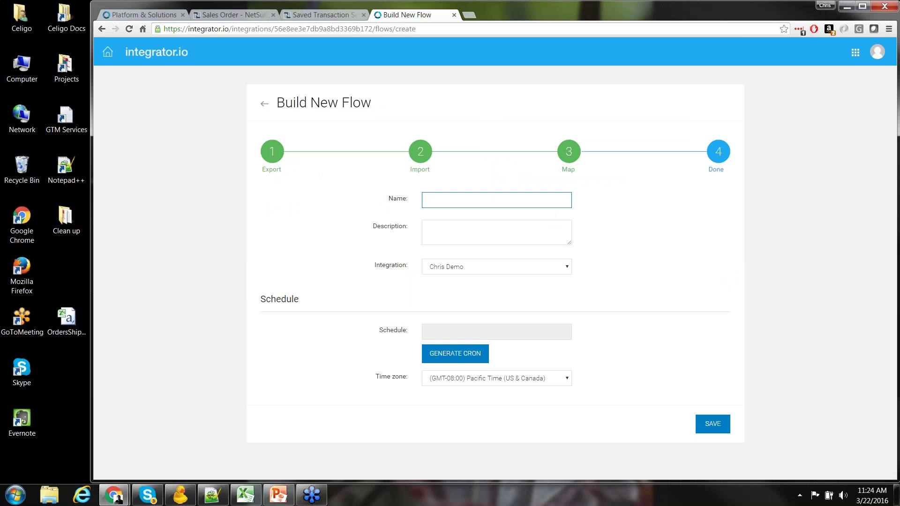
type("SO Export NS to 3PL")
Examine the minute, hour, day and week options for the flow's cron schedule, and close the schedule generator without saving
left_click(447, 357)
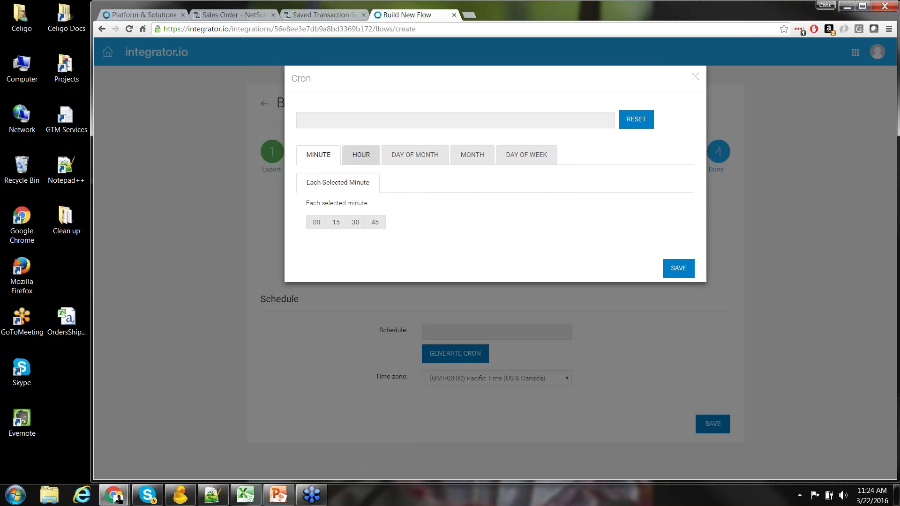
left_click(357, 155)
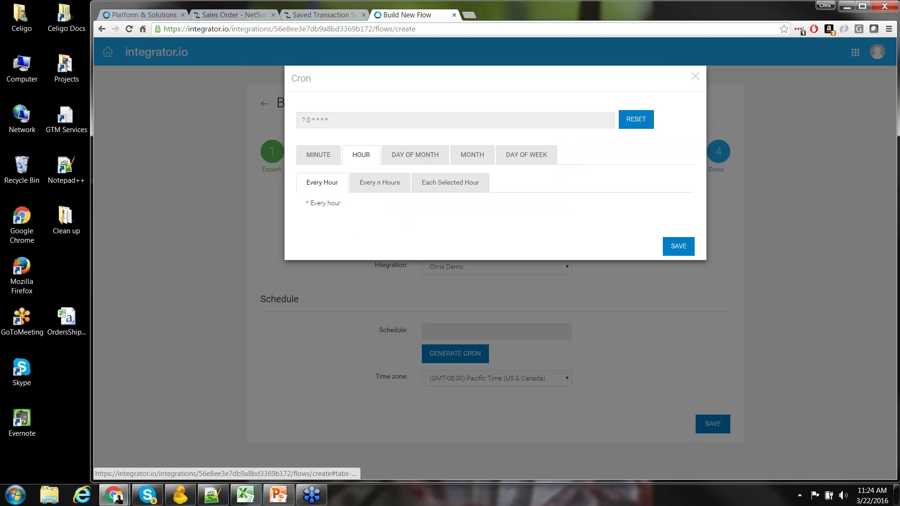
left_click(372, 183)
left_click(306, 214)
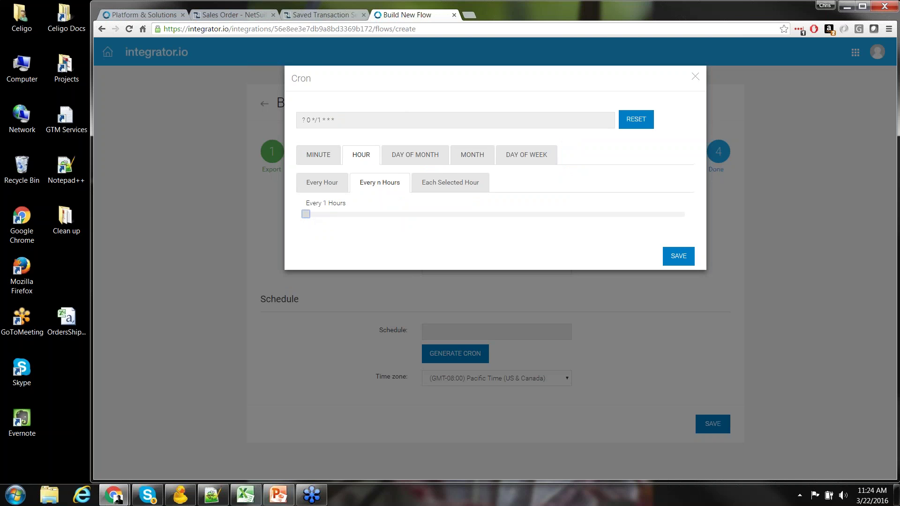
left_click(408, 160)
left_click(521, 153)
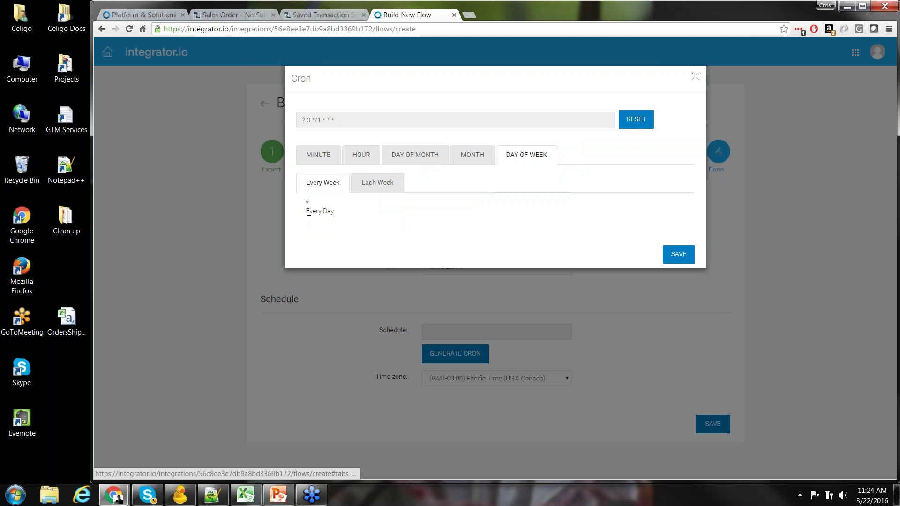
left_click(318, 159)
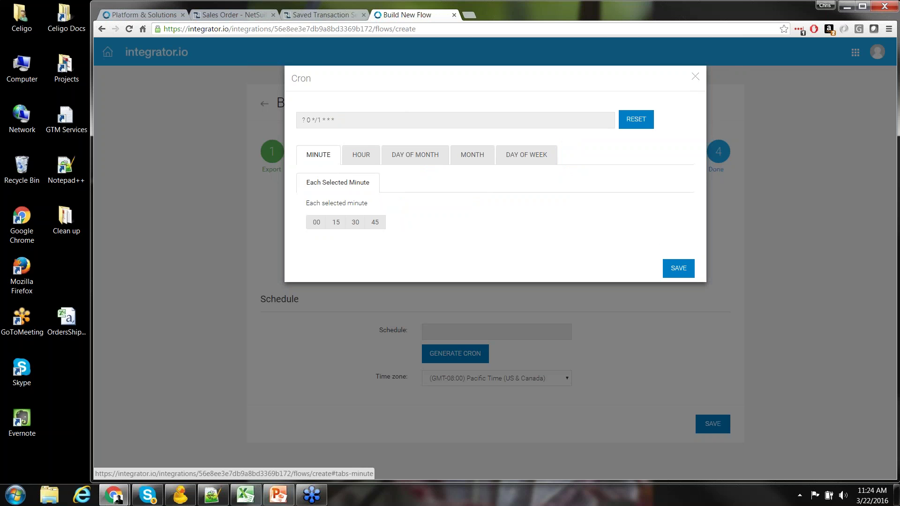
left_click(695, 78)
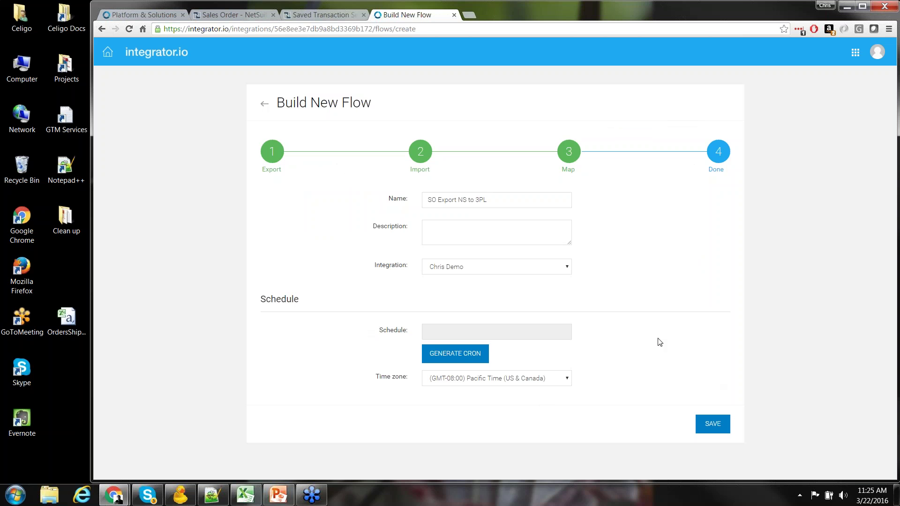
Save the new flow and run SO Export NS to 3PL
left_click(711, 427)
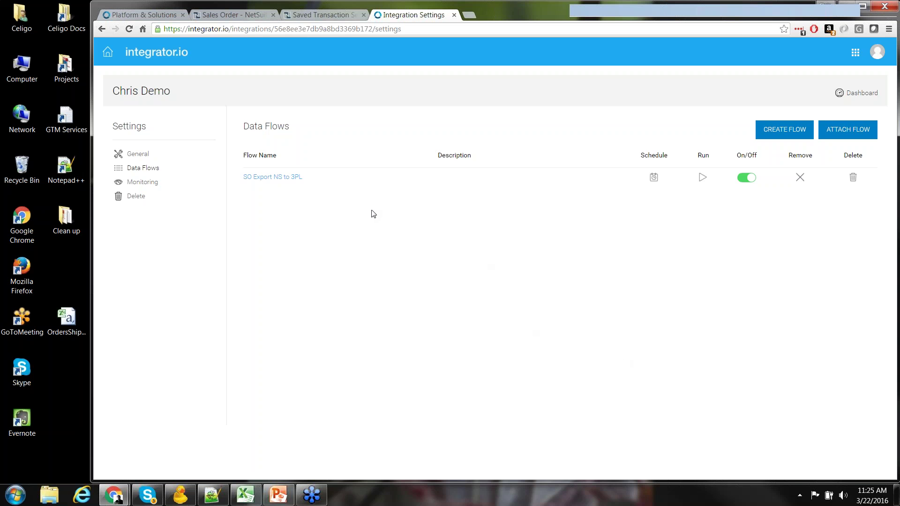
left_click(701, 178)
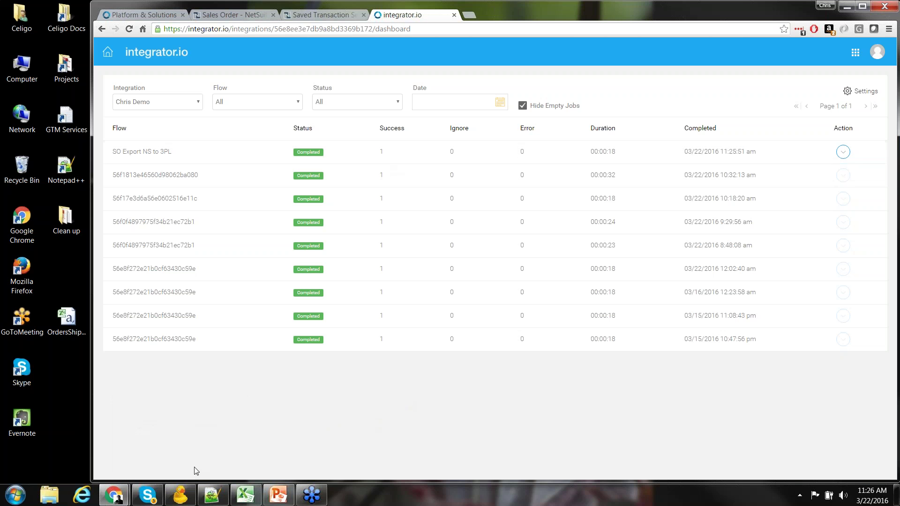
Switch to the Celigo FTP client, refresh the /3pl folder and download OrderToFulfill22032016 062550.csv to the desktop
left_click(189, 499)
right_click(449, 208)
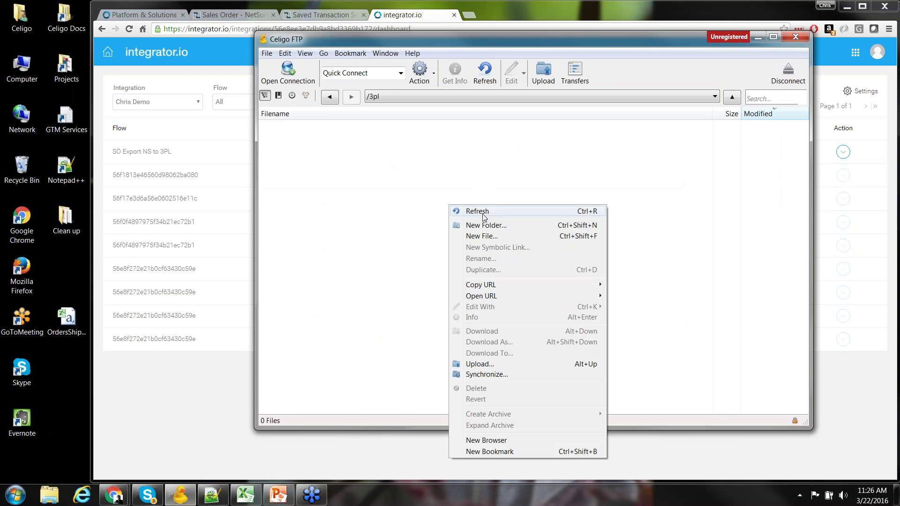
left_click(483, 209)
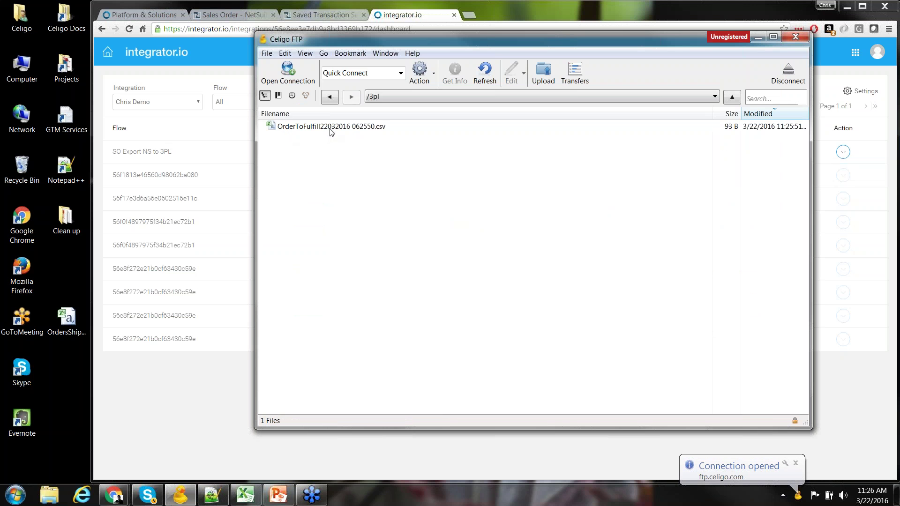
left_click(273, 126)
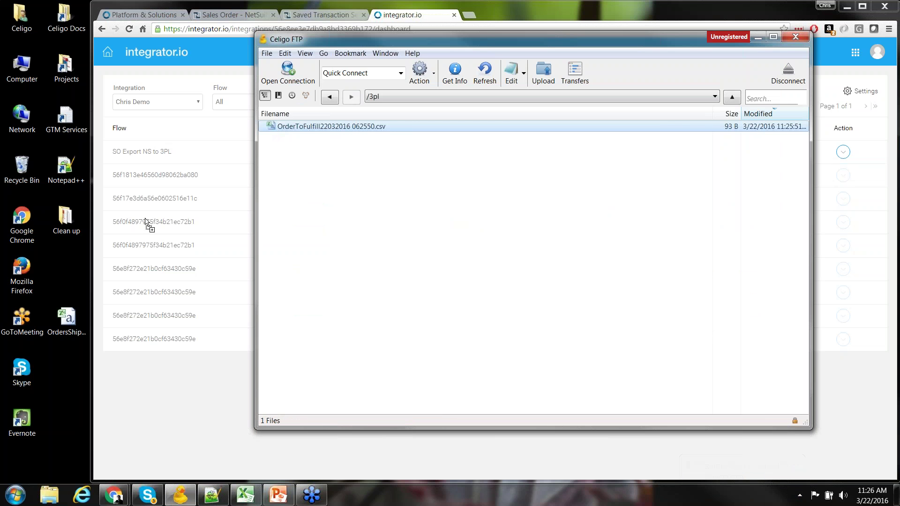
left_click_drag(61, 272, 61, 273)
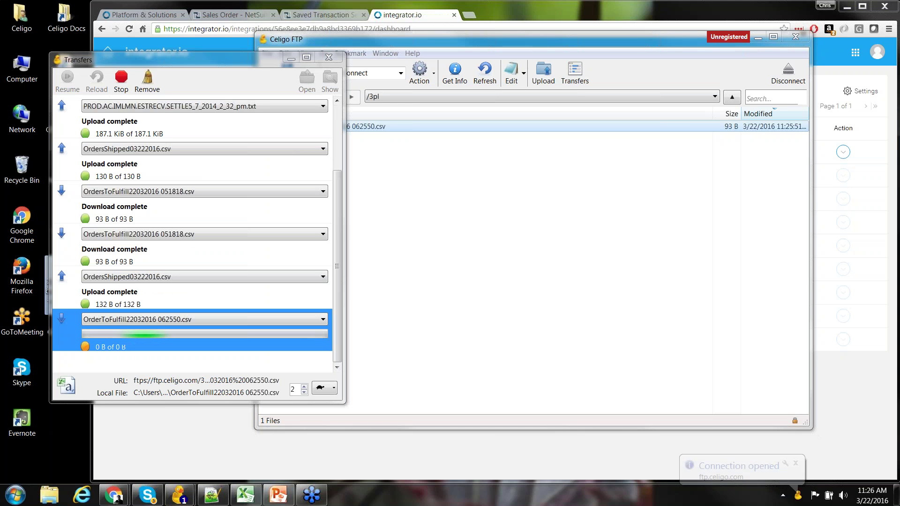
left_click(329, 58)
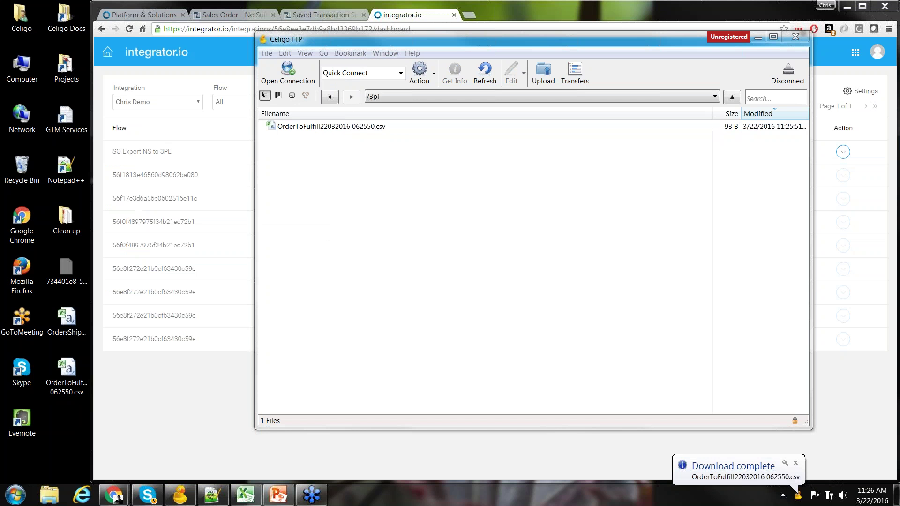
Open the downloaded OrderToFulfill CSV in Excel and check its Ship Method, sku and Qty values against the mapping
double_click(71, 371)
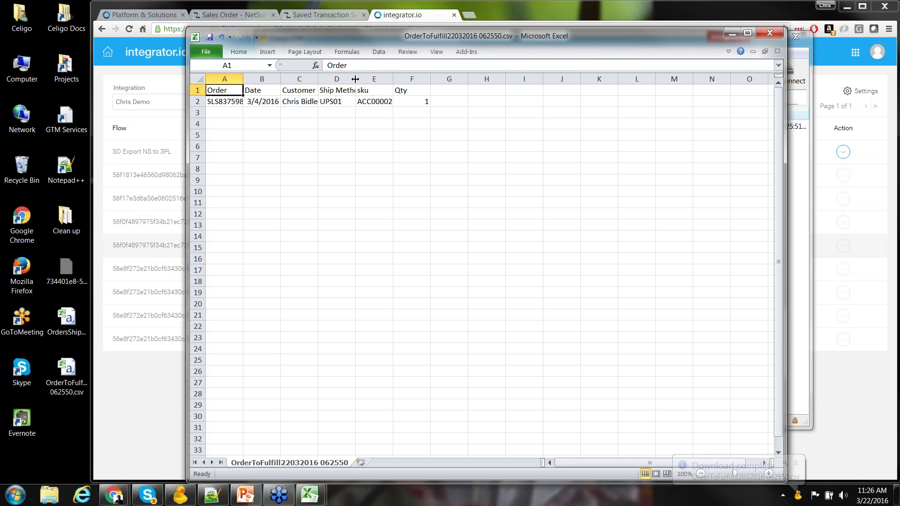
mouse_move(355, 78)
left_mouse_down()
mouse_move(368, 79)
mouse_move(322, 79)
mouse_move(343, 78)
left_mouse_up()
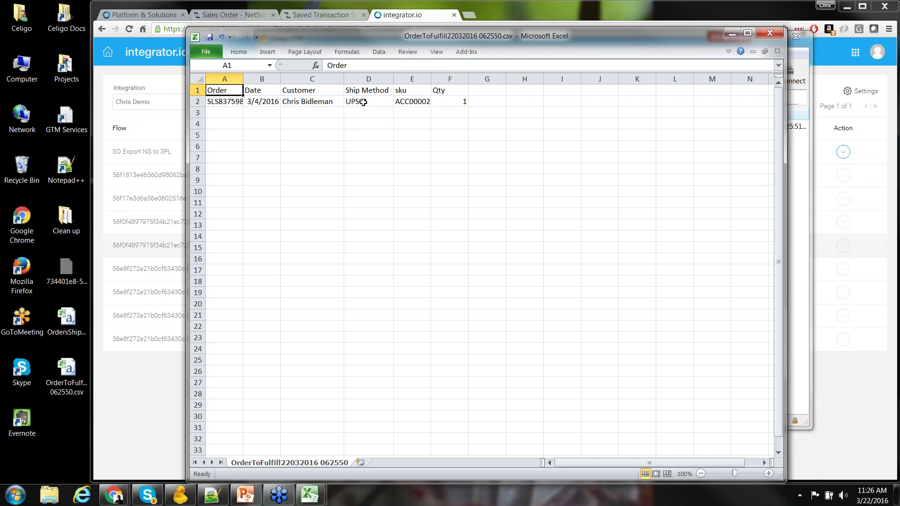
left_click(361, 101)
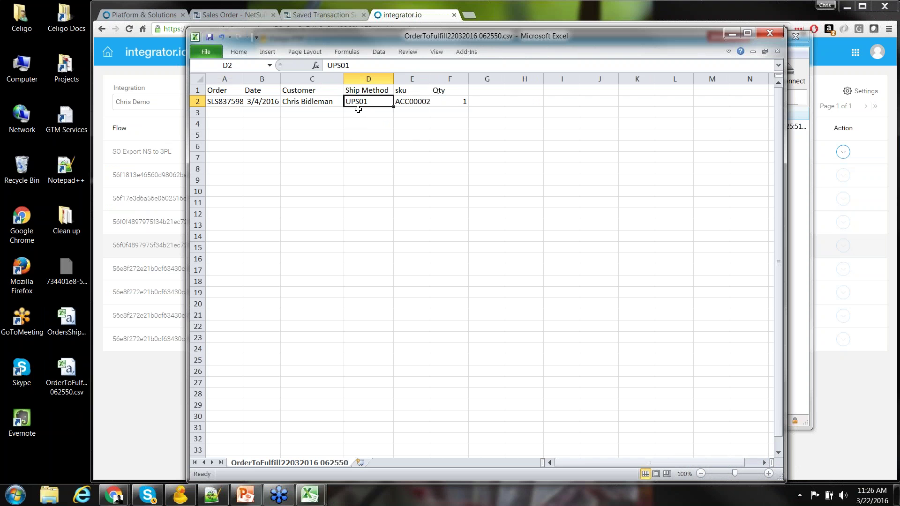
left_click(420, 102)
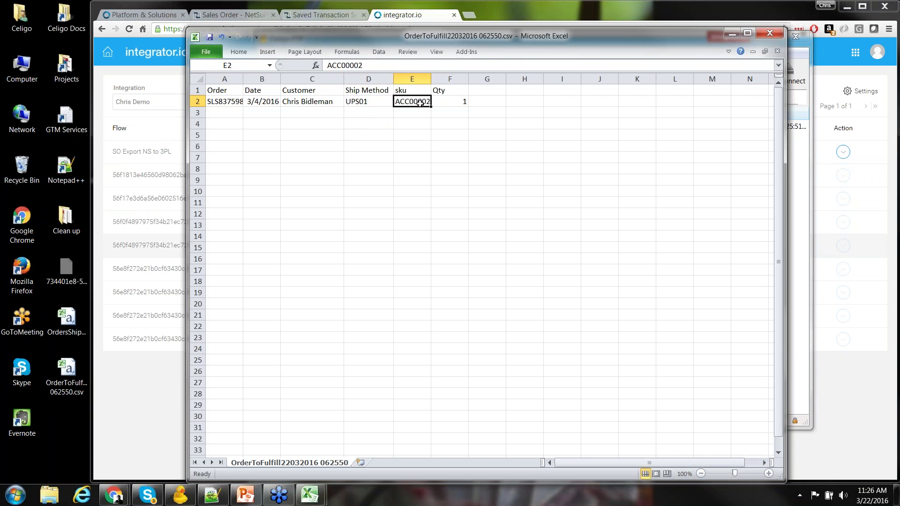
left_click(451, 107)
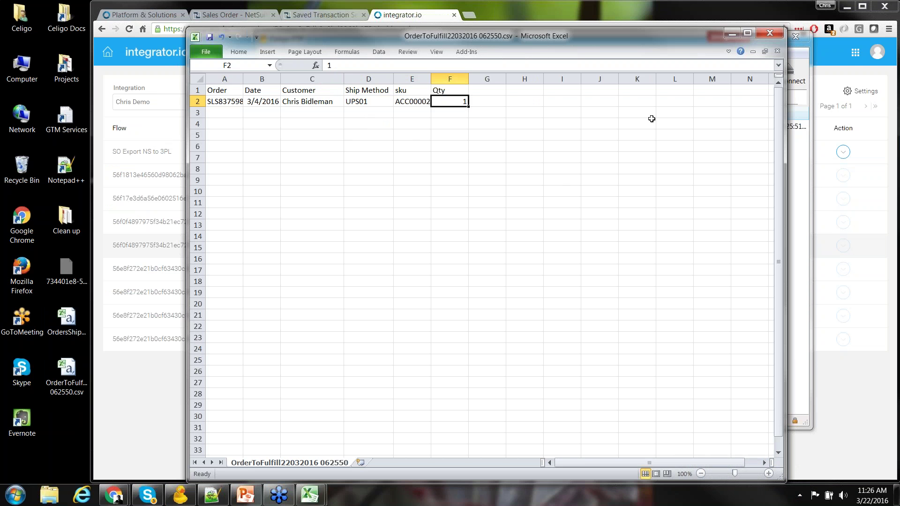
left_click(732, 35)
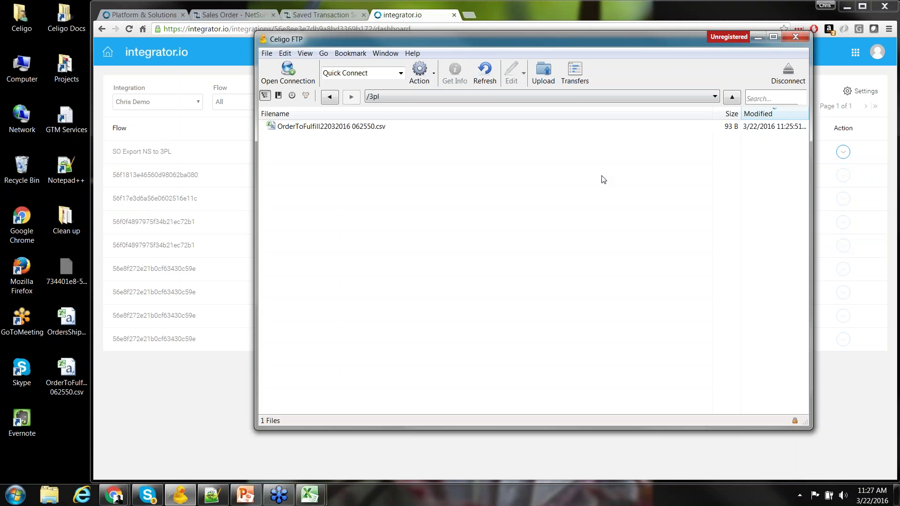
left_click(756, 38)
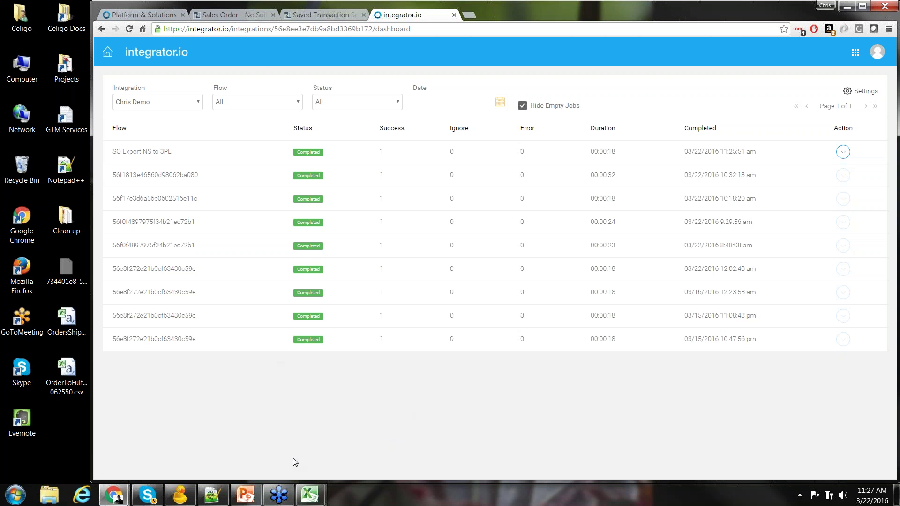
Bring up OrdersShipped03222016.csv in Excel and review its Date Shipped and Tracking columns
mouse_move(311, 503)
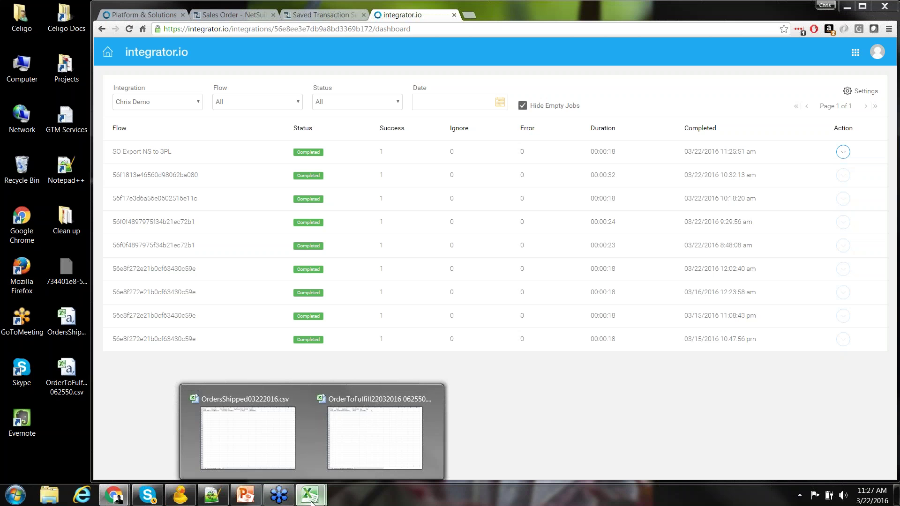
left_click(248, 450)
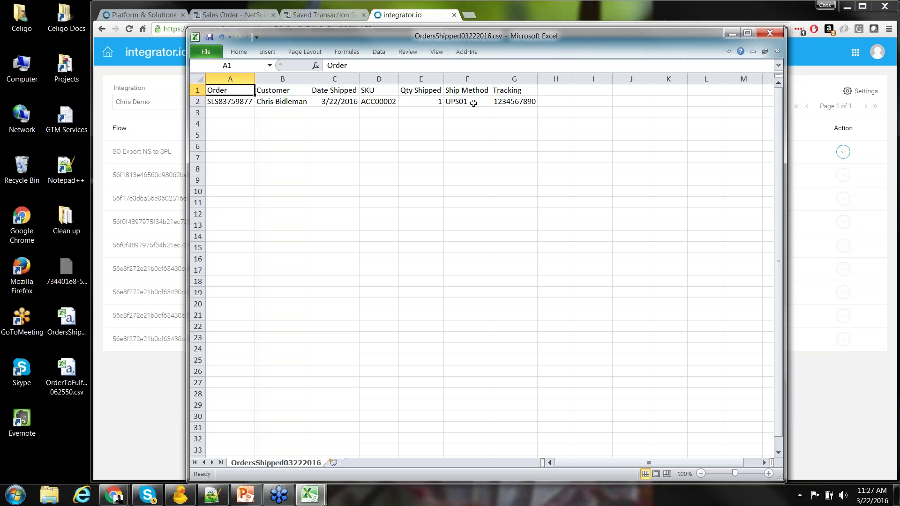
left_click(336, 101)
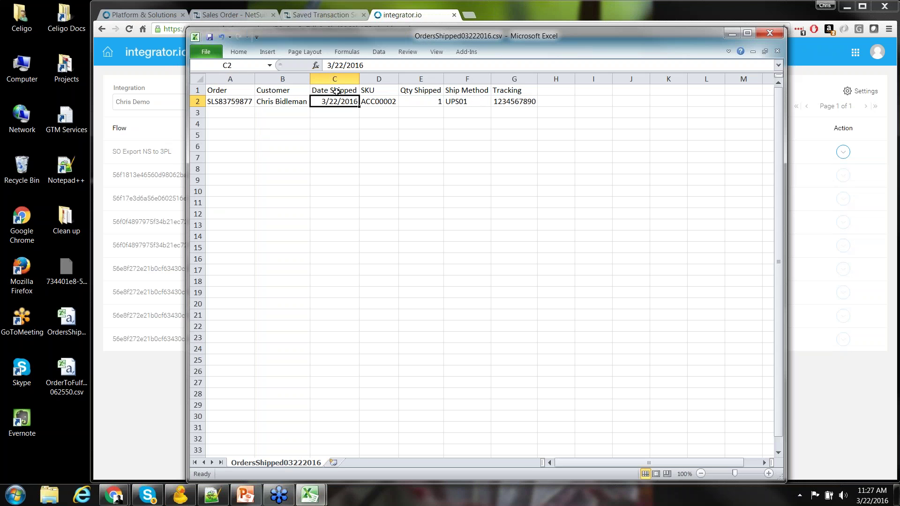
left_click(336, 91)
left_click_drag(515, 90, 518, 102)
left_click(516, 112)
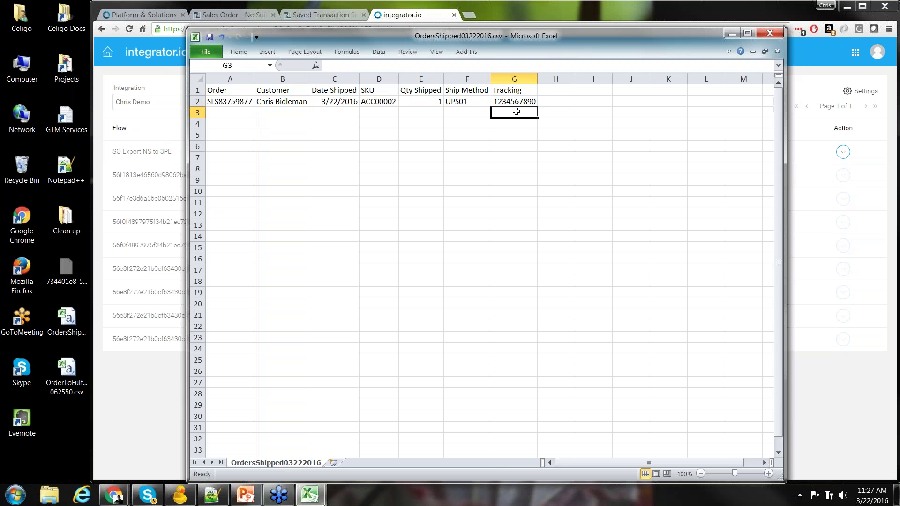
left_click(517, 102)
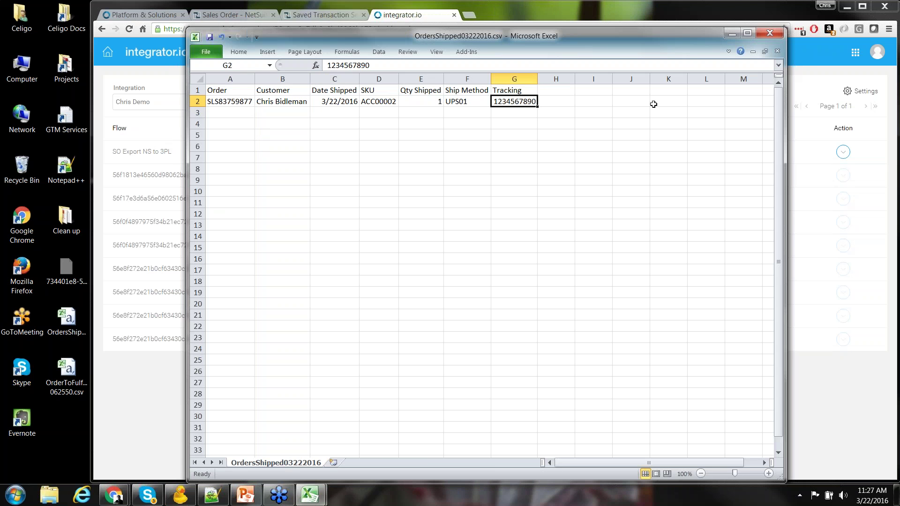
left_click(729, 37)
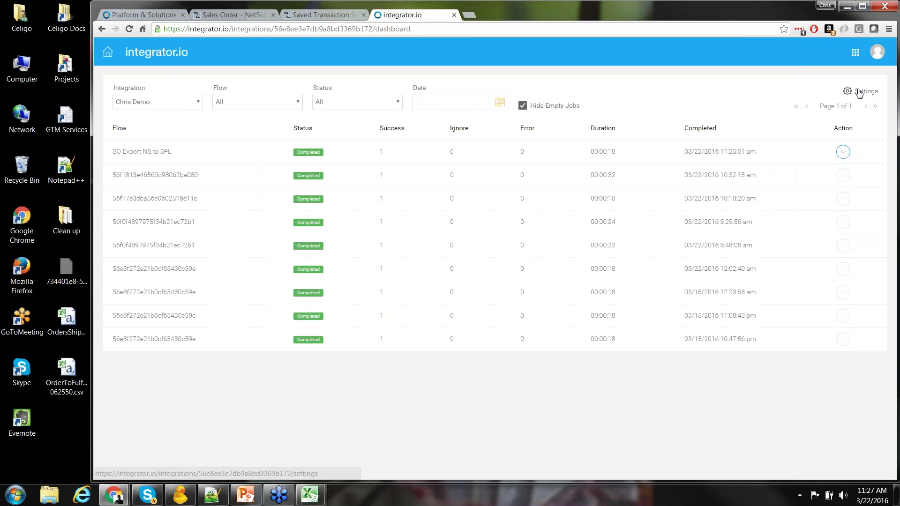
Create another data flow in the integration and set its export source to FTP/SFTP with the Celigo connection
left_click(858, 91)
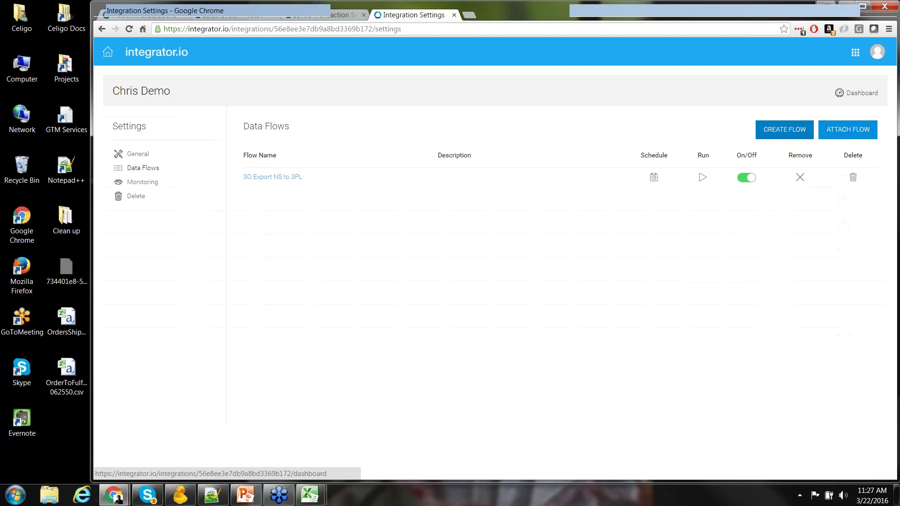
left_click(791, 131)
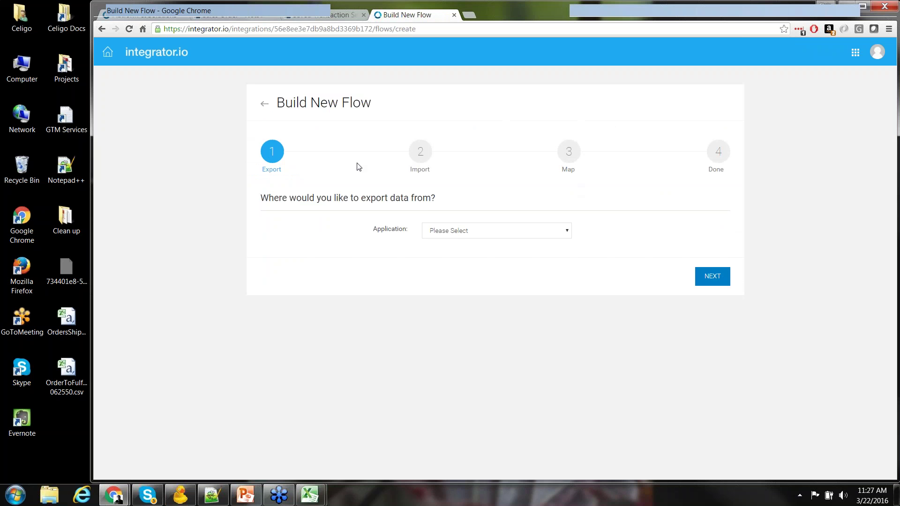
left_click(566, 233)
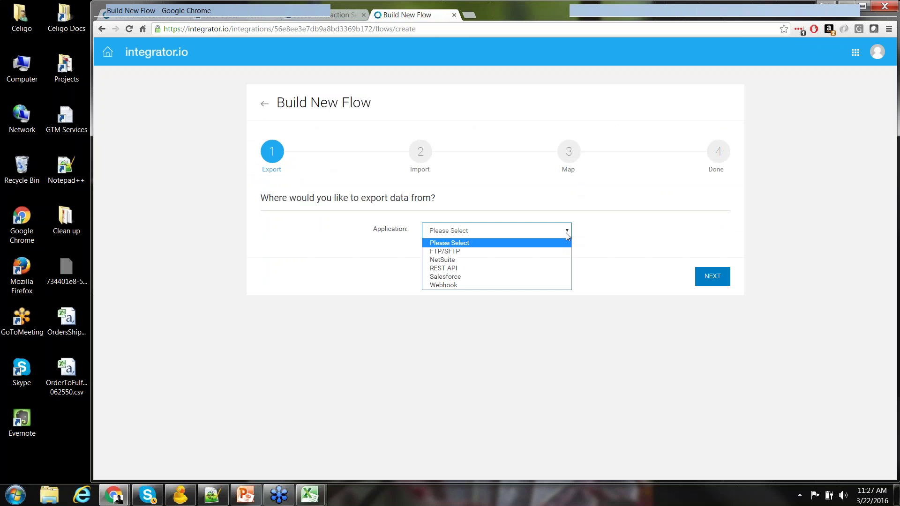
left_click(533, 252)
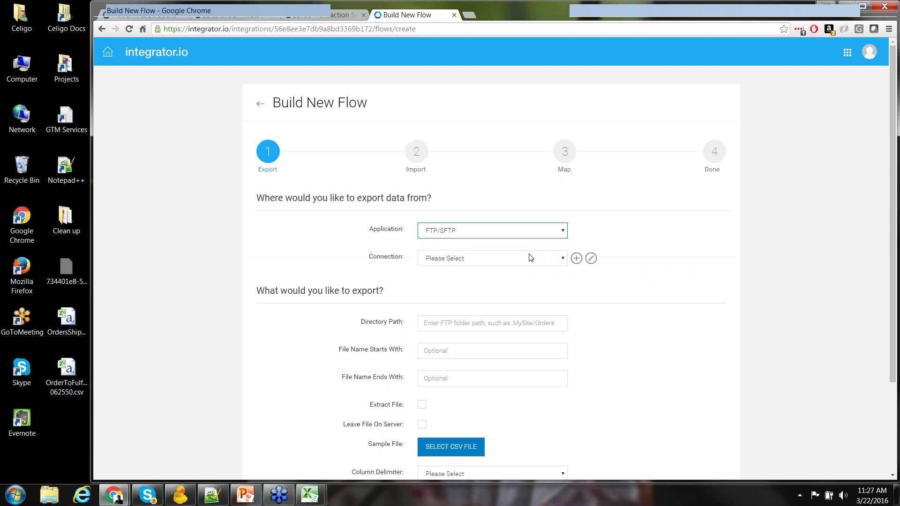
left_click(561, 259)
left_click(519, 279)
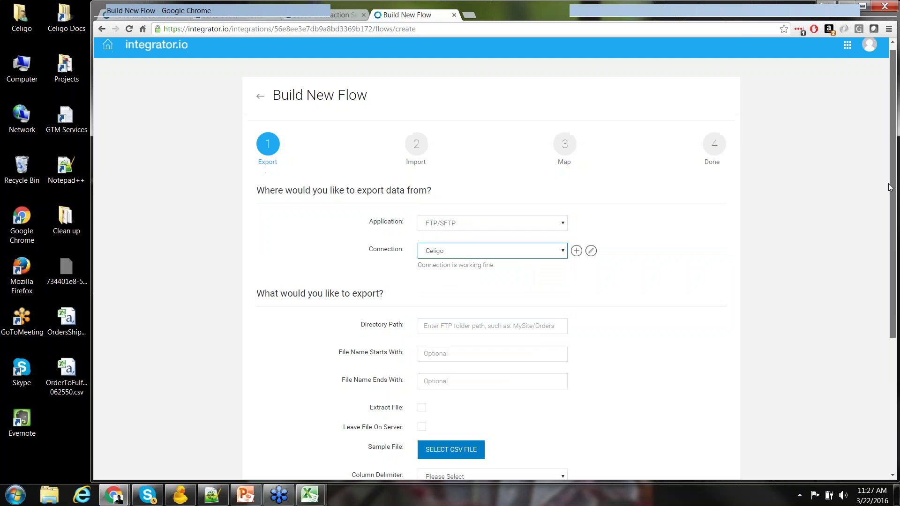
Set the export's FTP directory path to /3pl
scroll(878, 265, "down", 3)
left_click(472, 190)
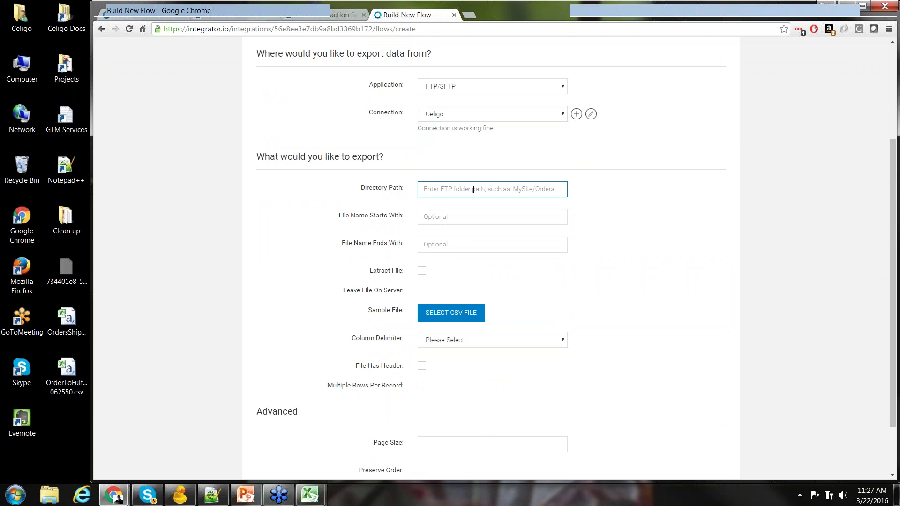
type("/3pl")
left_click(484, 220)
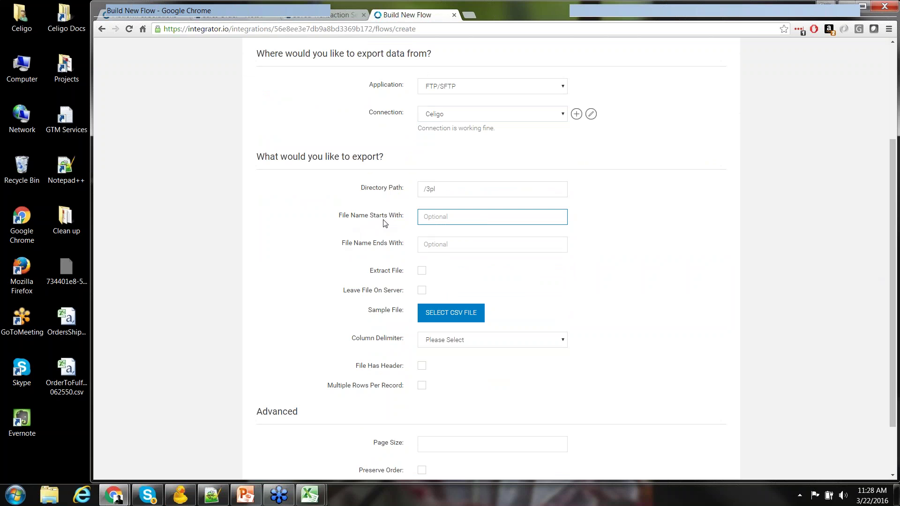
Switch to the Celigo FTP client, upload OrdersShipped03222016.csv from the desktop to /3pl, and return to the flow builder
left_click(181, 494)
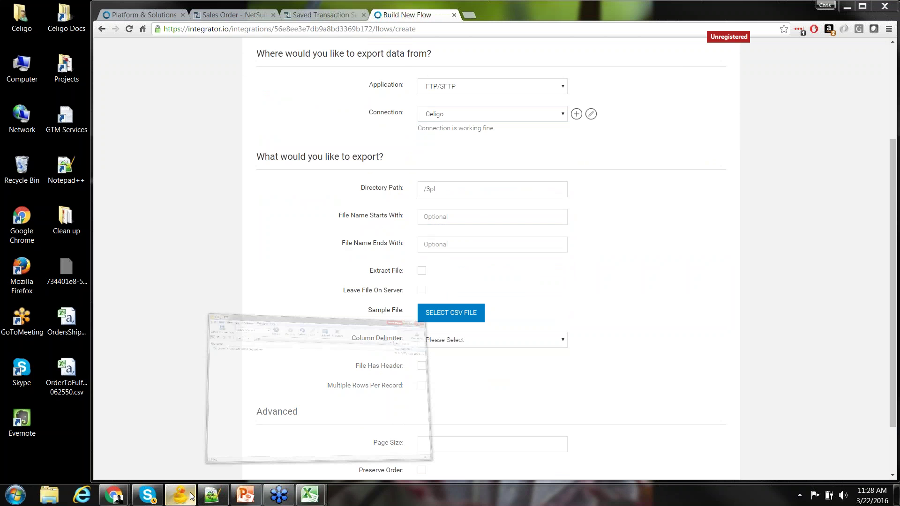
left_click(67, 318)
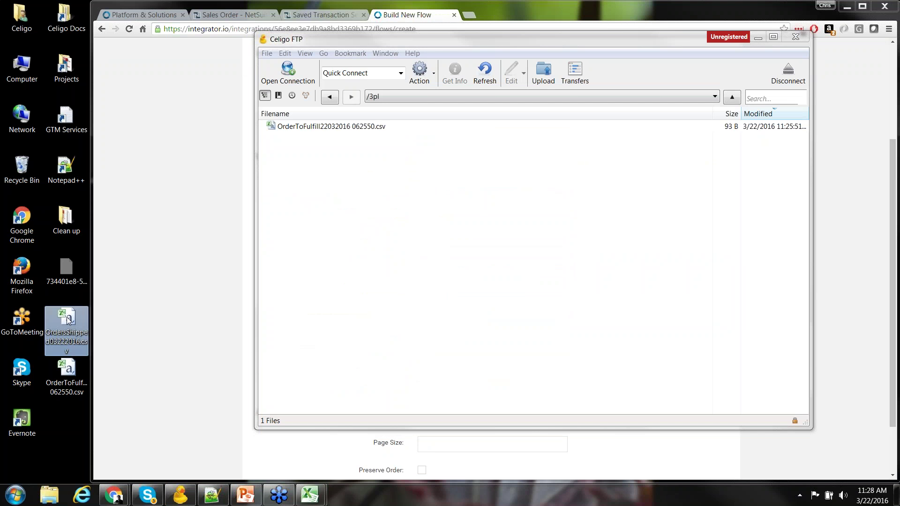
left_click_drag(67, 318, 359, 207)
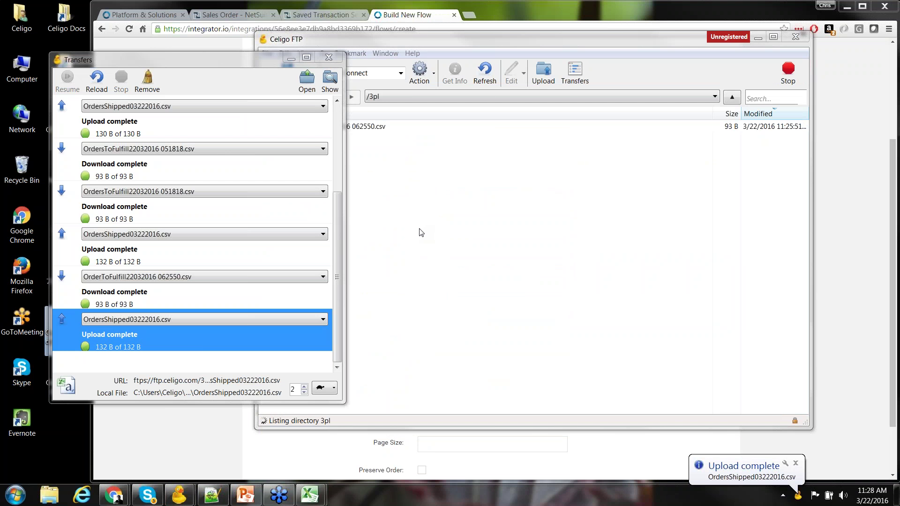
left_click(329, 57)
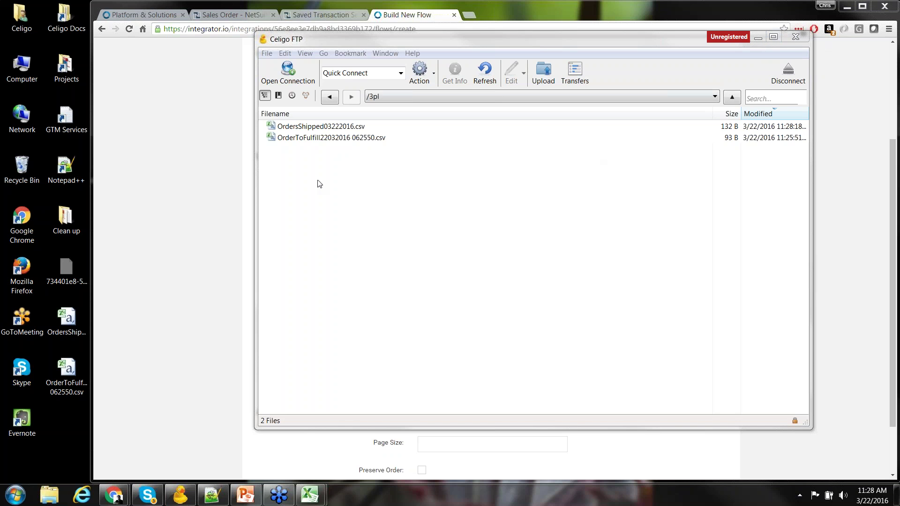
left_click(758, 39)
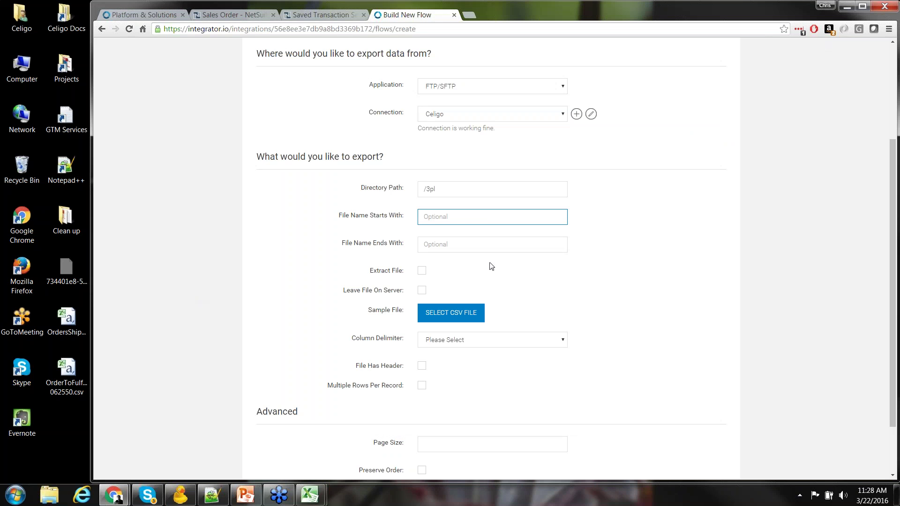
Restrict the export to file names starting with OrdersShip and load OrdersShipped03222016.csv as the sample file
left_click(481, 218)
type("OrdersShip")
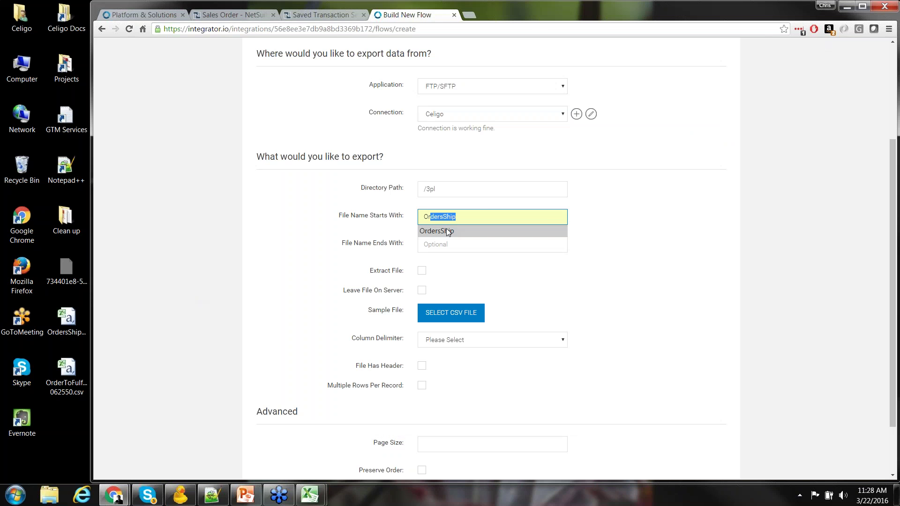
left_click(446, 230)
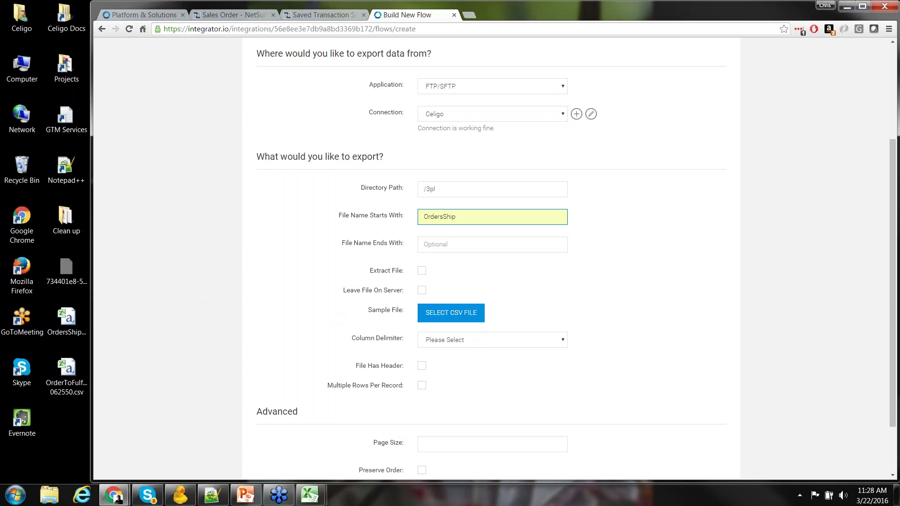
left_click(446, 317)
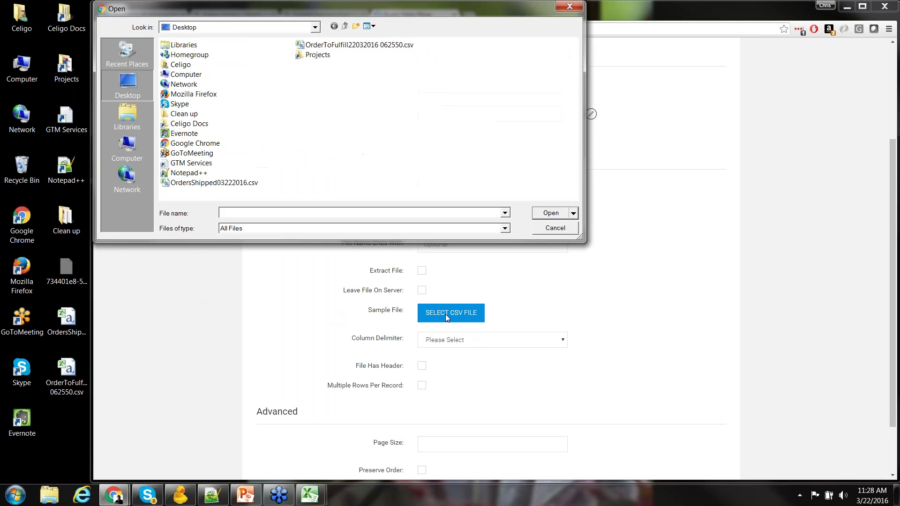
left_click(211, 183)
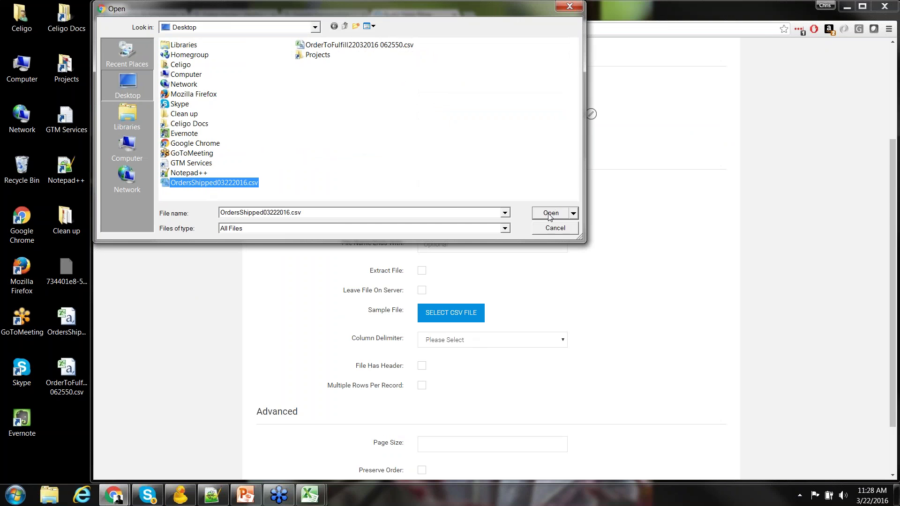
left_click(548, 213)
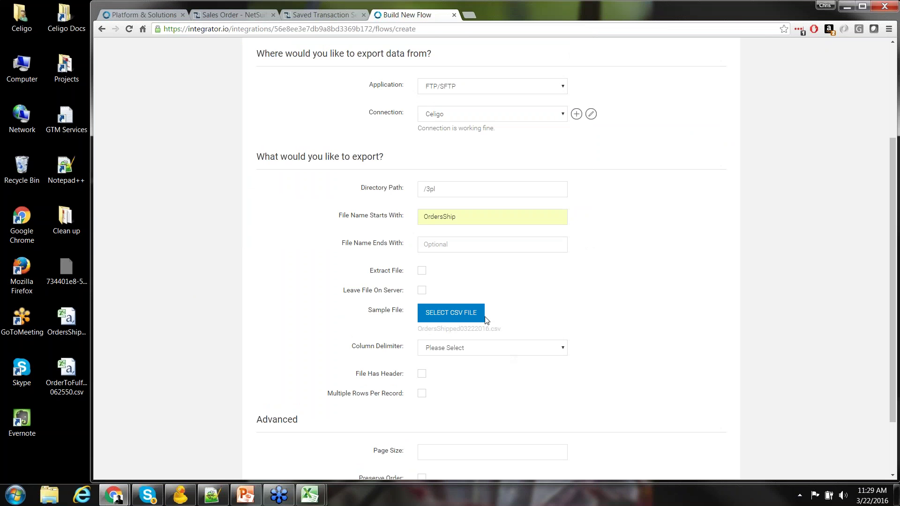
Set the column delimiter to Comma, mark the file as having a header, and proceed to the import stage
left_click(560, 352)
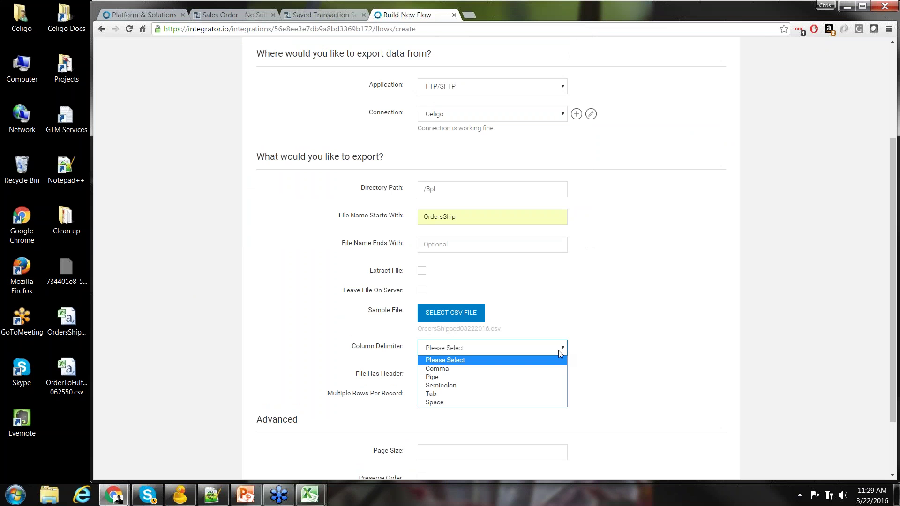
left_click(524, 368)
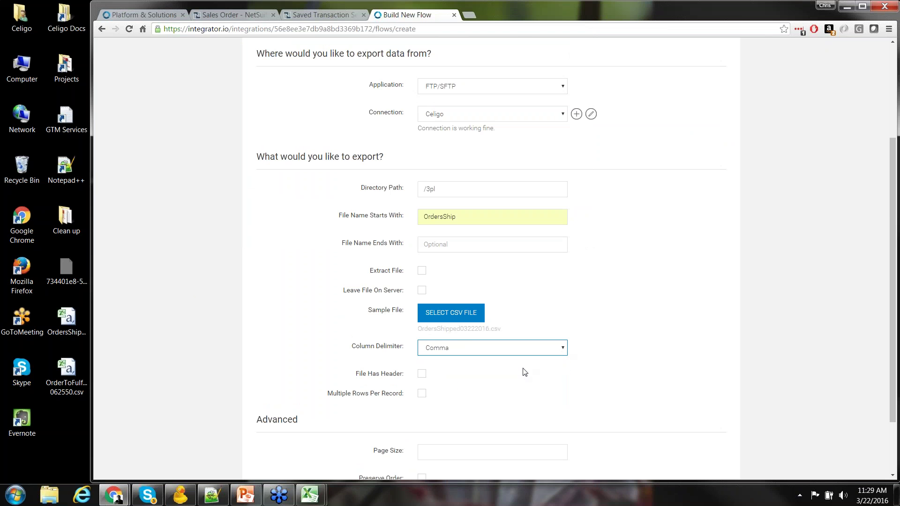
left_click(422, 374)
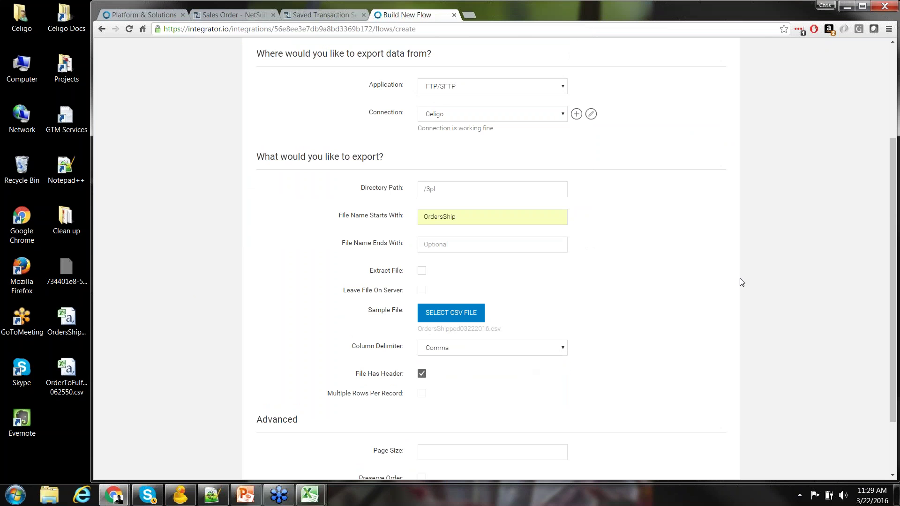
scroll(889, 215, "down", 3)
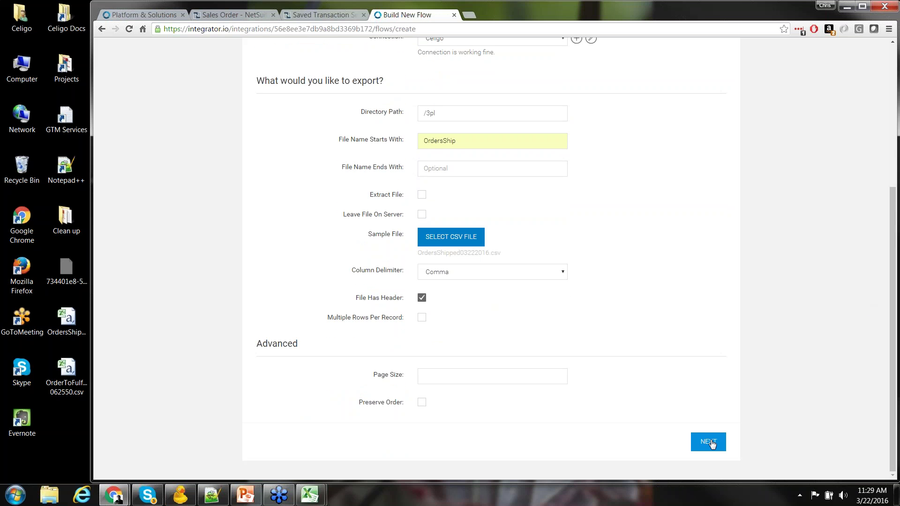
left_click(712, 444)
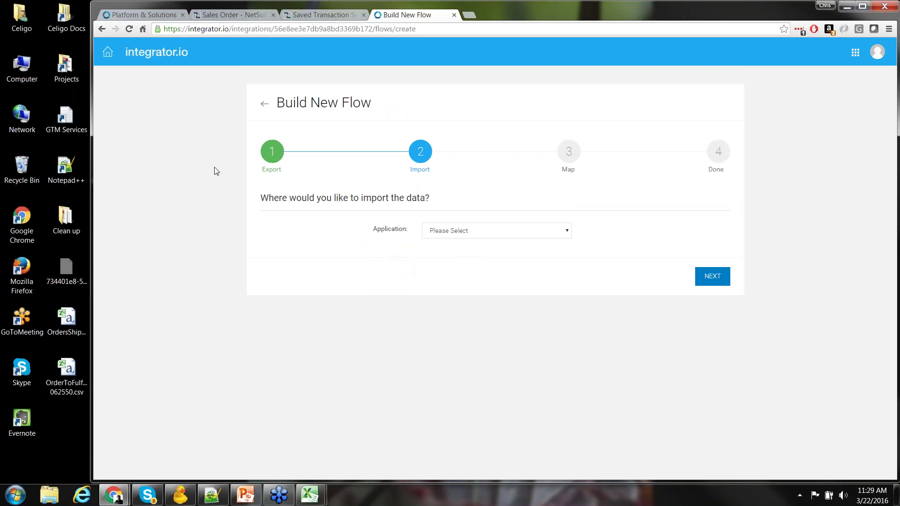
Choose NetSuite as the import application with the Honeycomb Mfg connection
left_click(567, 234)
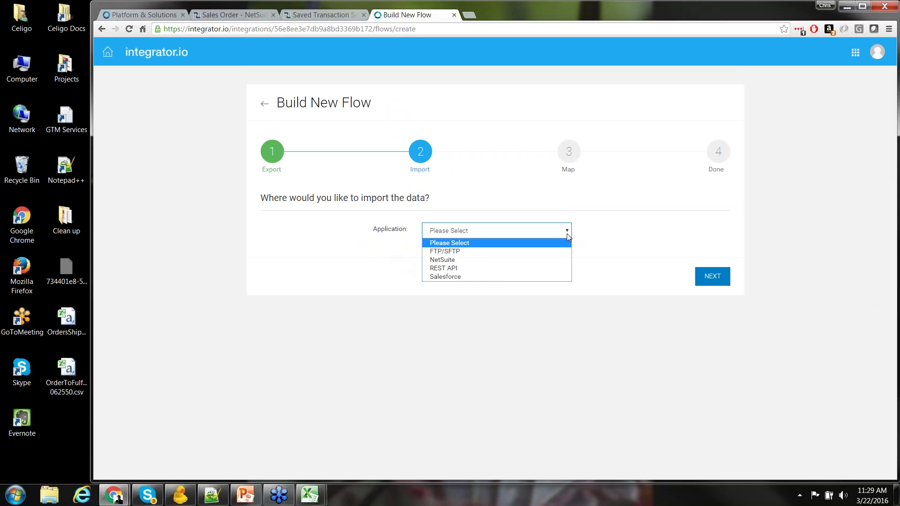
left_click(531, 261)
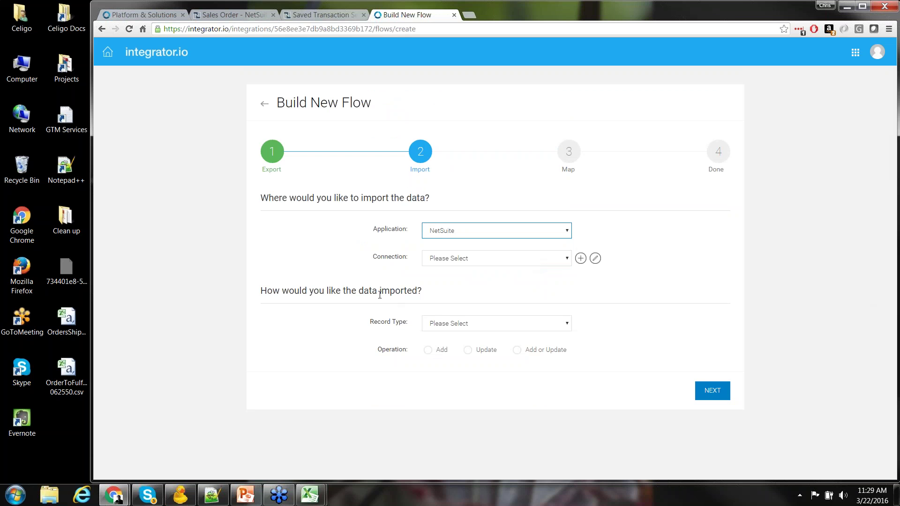
left_click(567, 258)
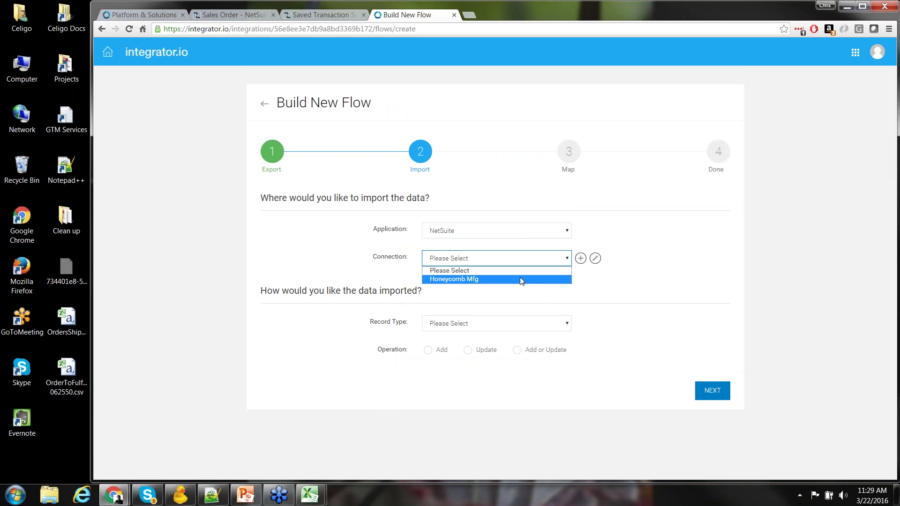
left_click(520, 279)
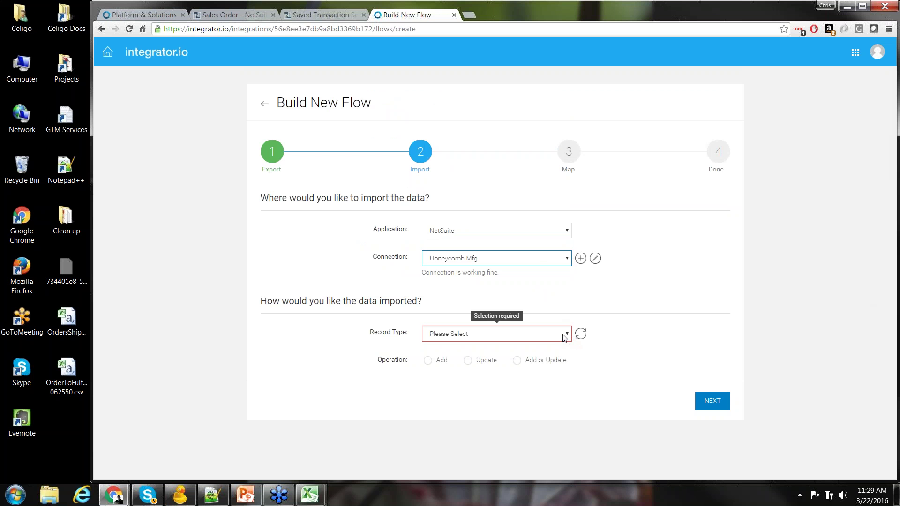
Set the import record type to Item Shipment with the Add operation and proceed to the mapping stage
left_click(565, 337)
key("i")
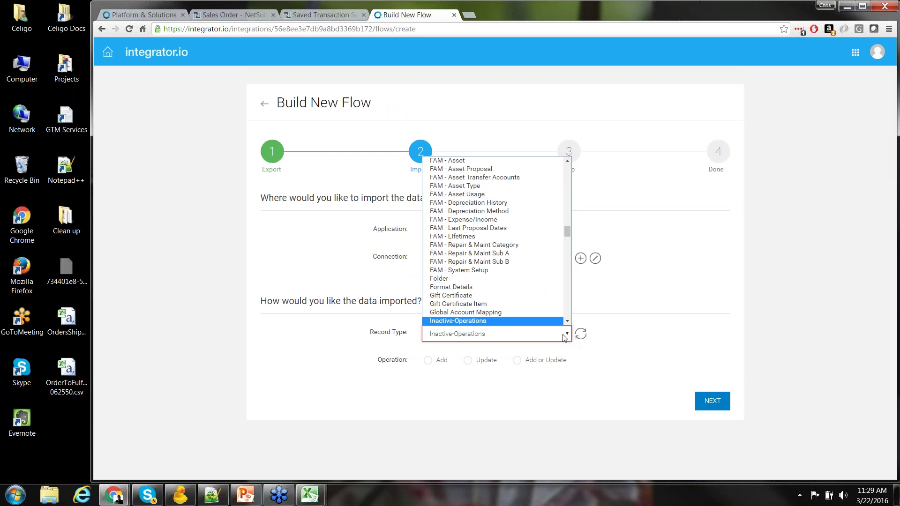
scroll(569, 308, "down", 3)
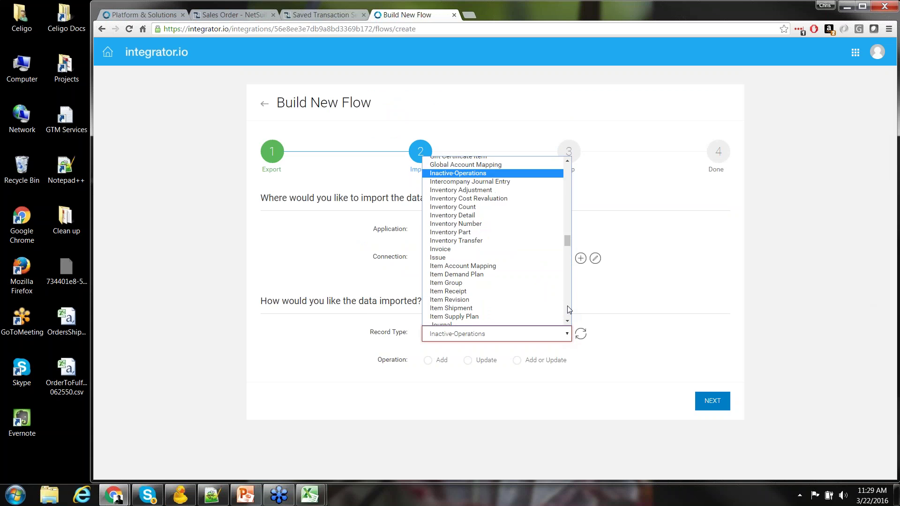
left_click(505, 308)
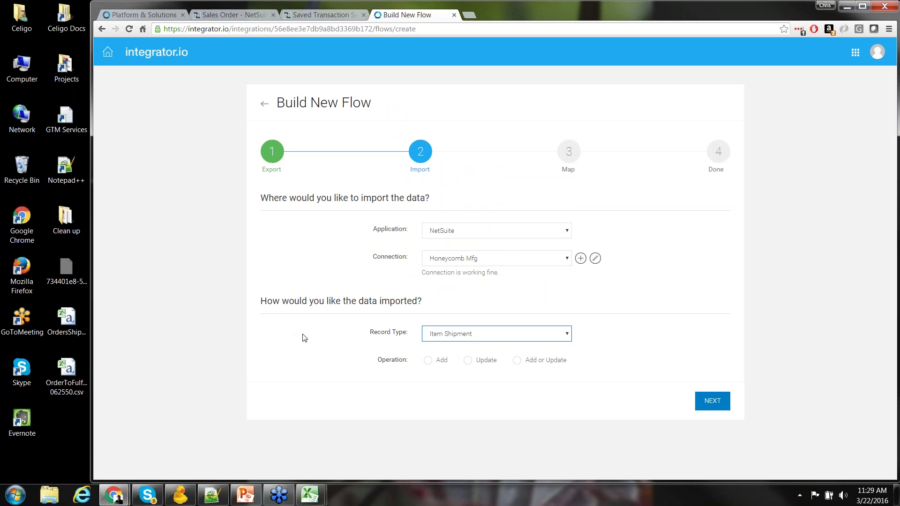
left_click(428, 361)
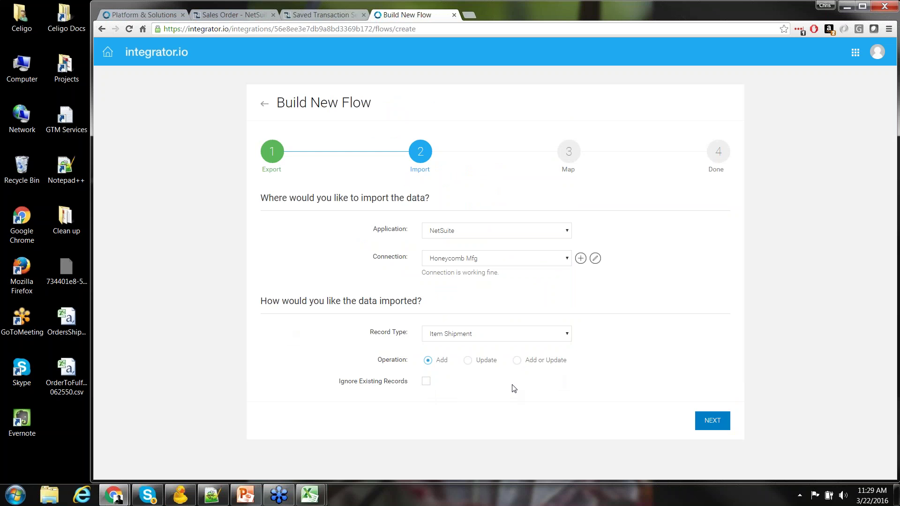
left_click(711, 423)
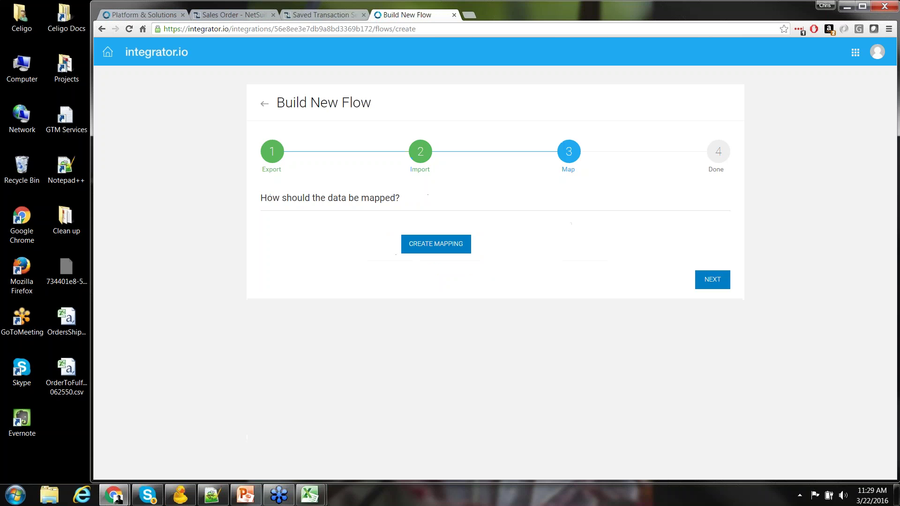
Create the mapping and map the FTP export field Order to the NetSuite import field Created From (InternalId)
left_click(437, 244)
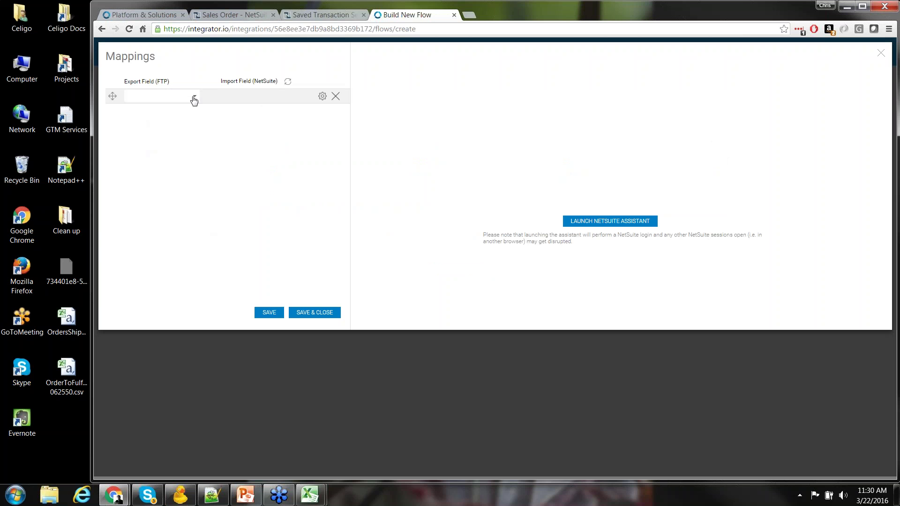
left_click(193, 98)
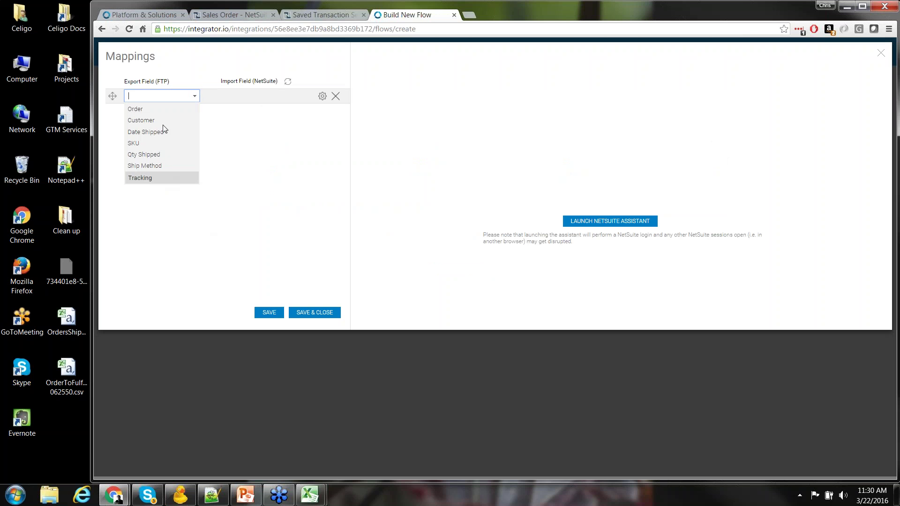
left_click(156, 108)
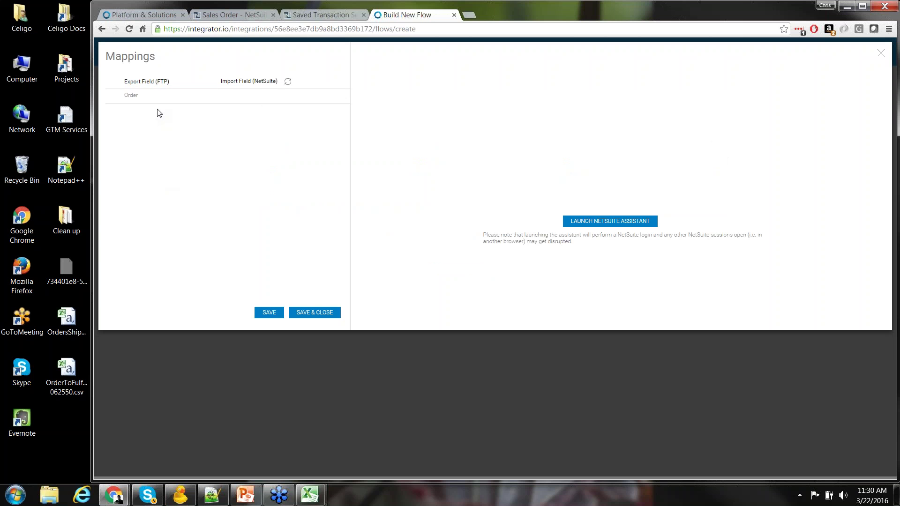
left_click(290, 95)
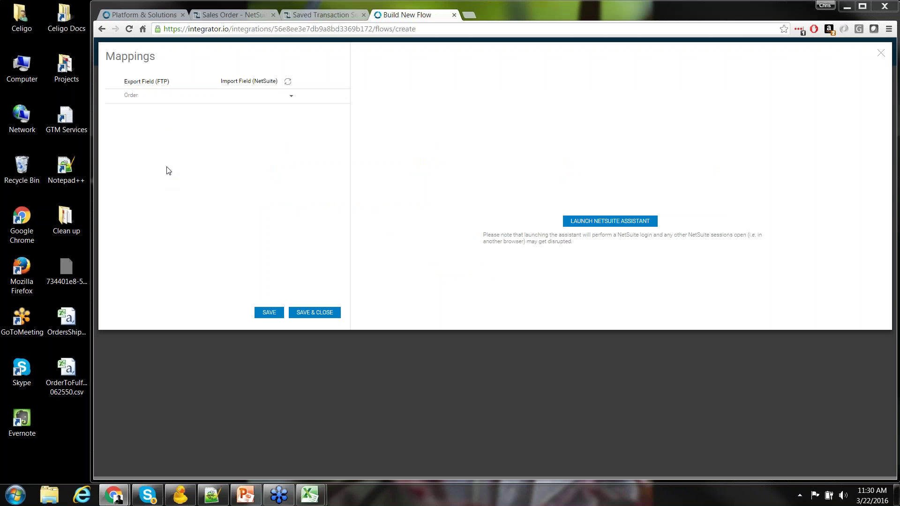
mouse_move(159, 97)
left_click(234, 17)
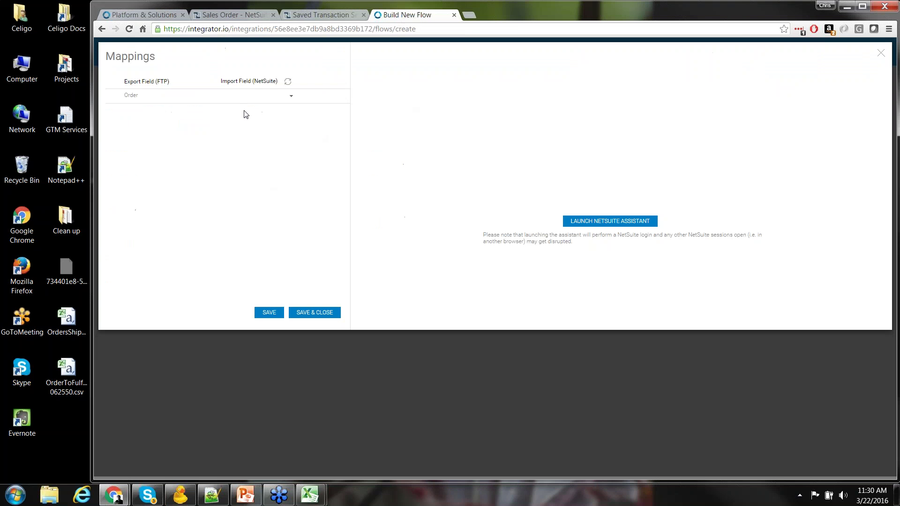
left_click(290, 98)
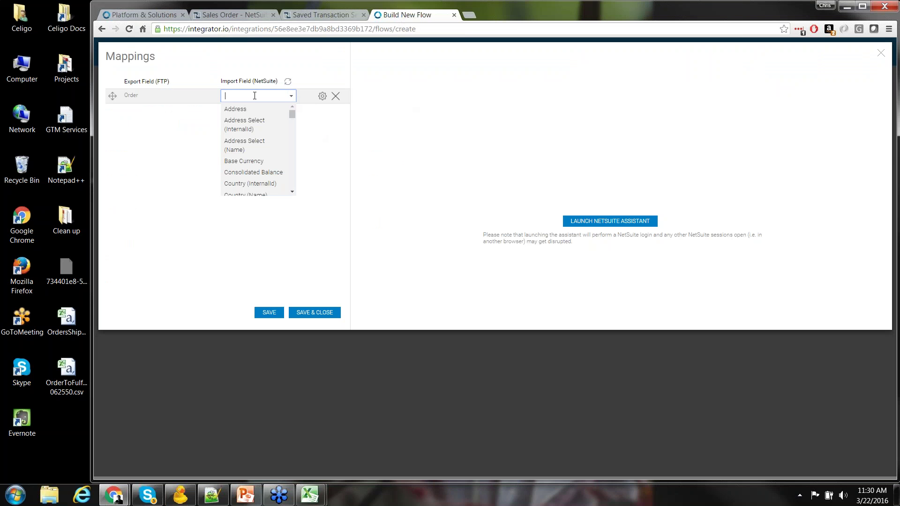
type("cr")
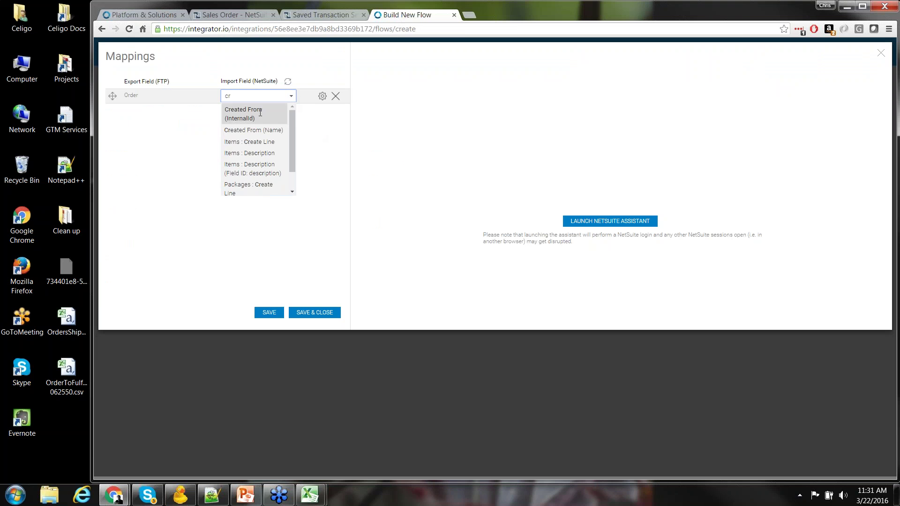
left_click(260, 112)
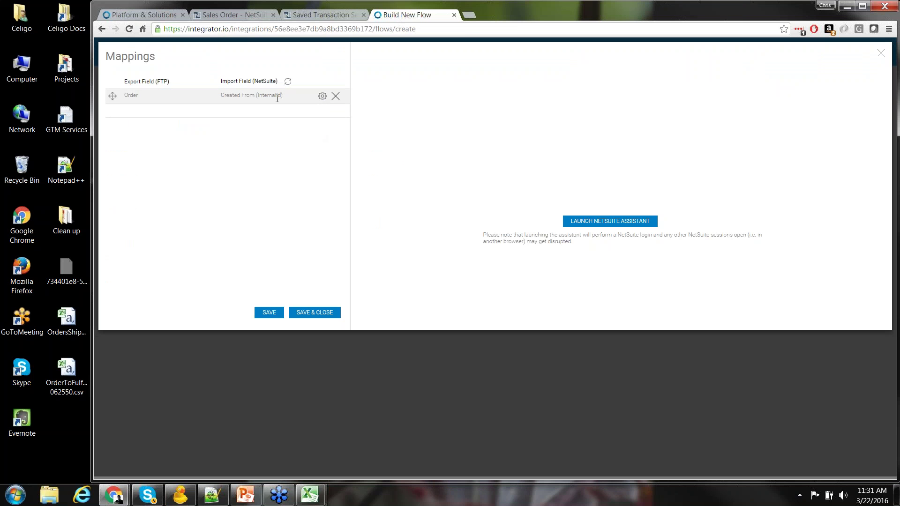
Set the Order mapping's type to Lookup, using a Dynamic: NetSuite Search on the Sales Order record type
left_click(322, 97)
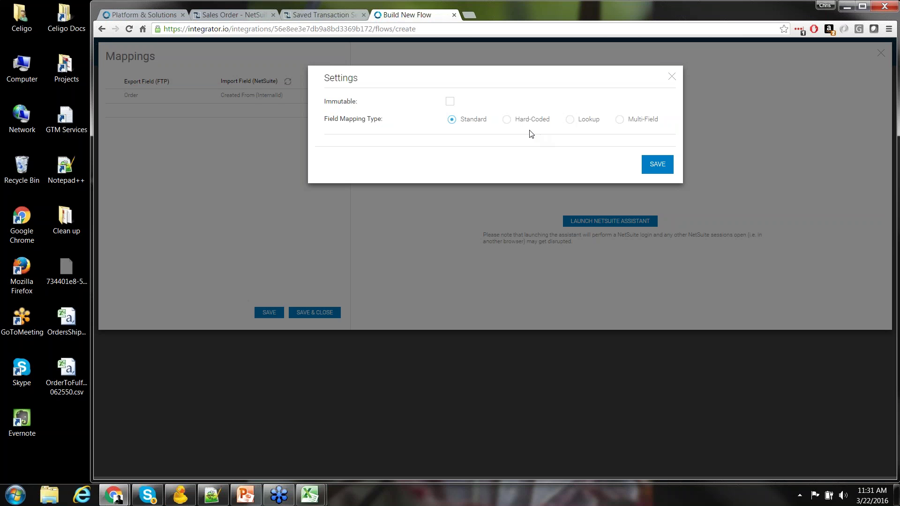
left_click(571, 121)
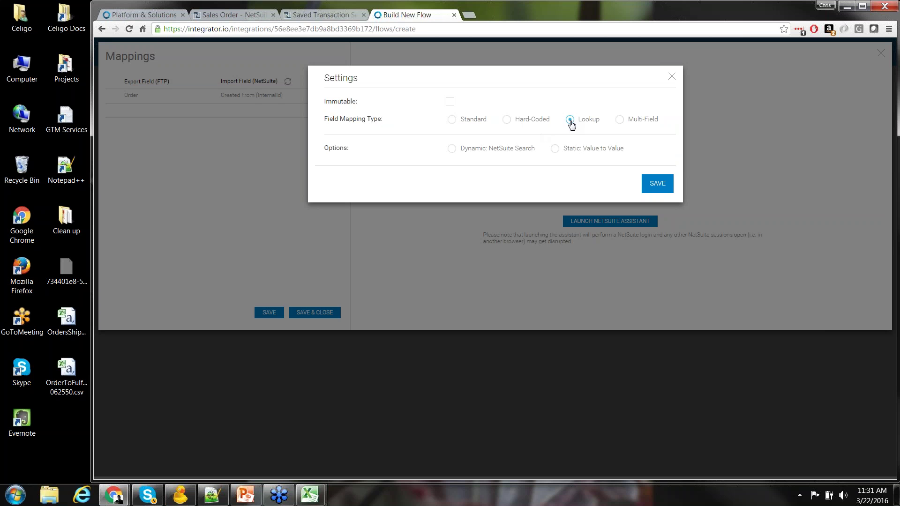
left_click(452, 149)
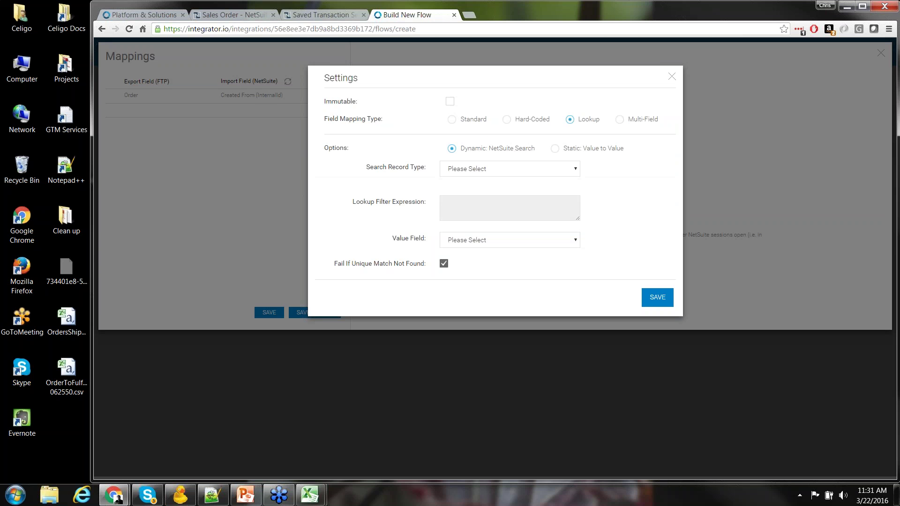
left_click(575, 173)
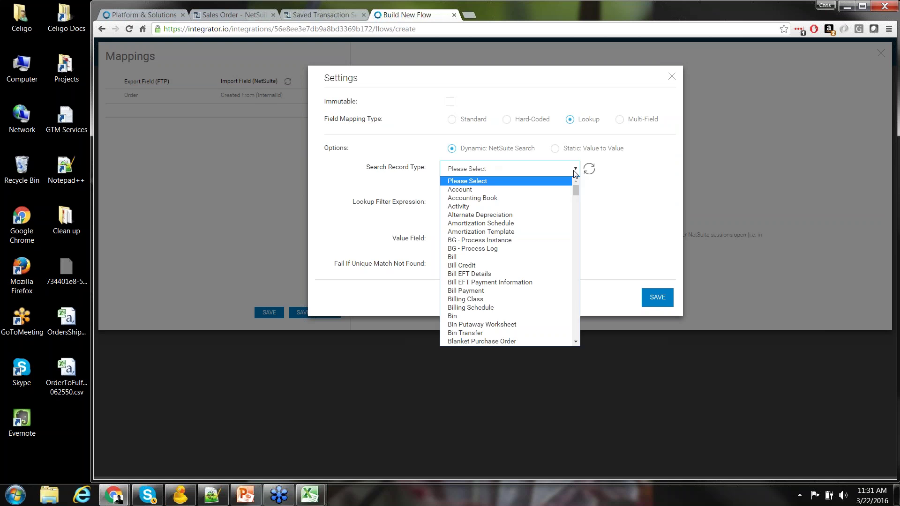
type("s Order")
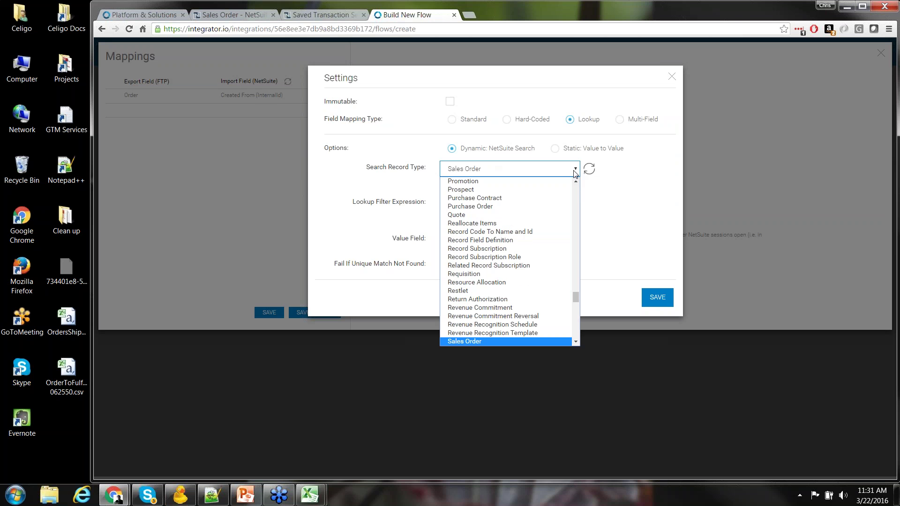
left_click(476, 343)
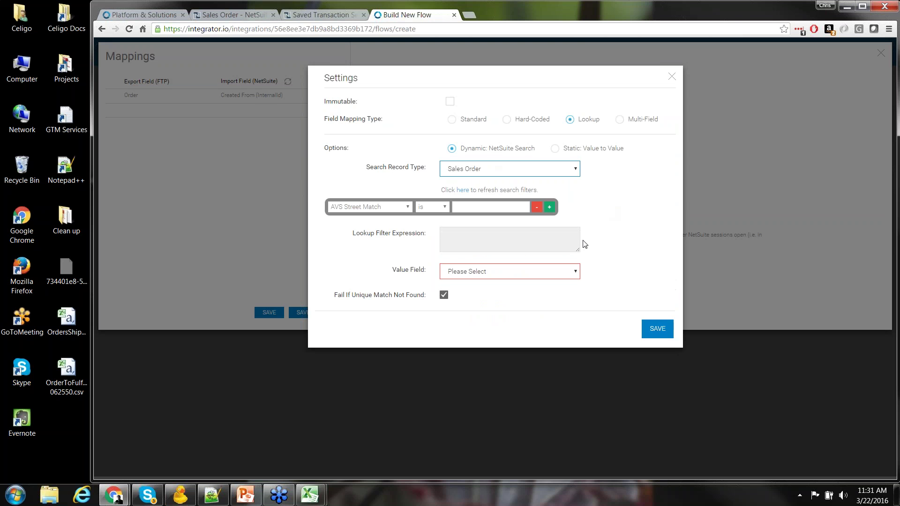
Define the lookup filter so that the sales order's Order # is the Order field from the file
left_click(407, 207)
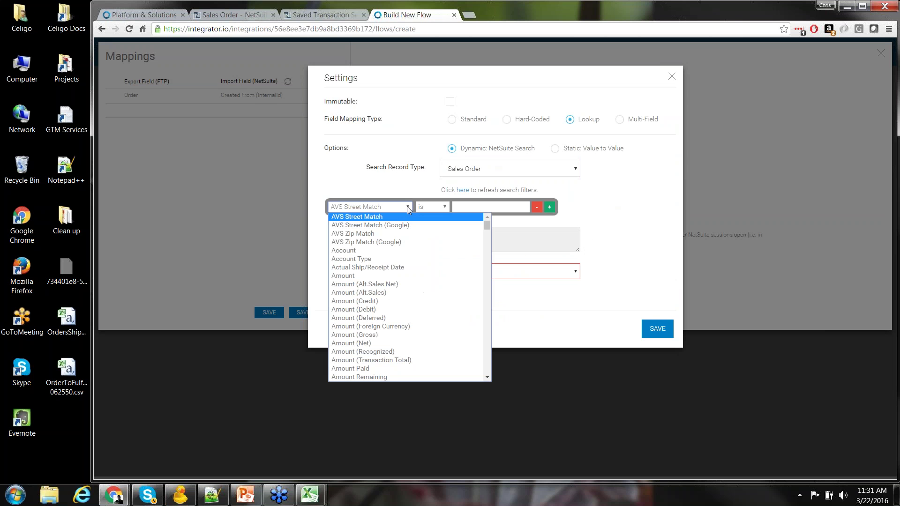
key("o")
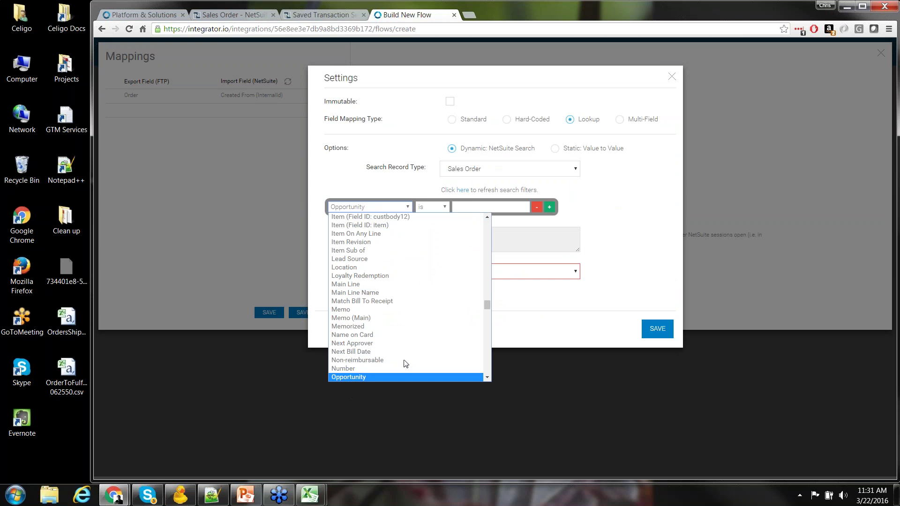
scroll(468, 347, "down", 3)
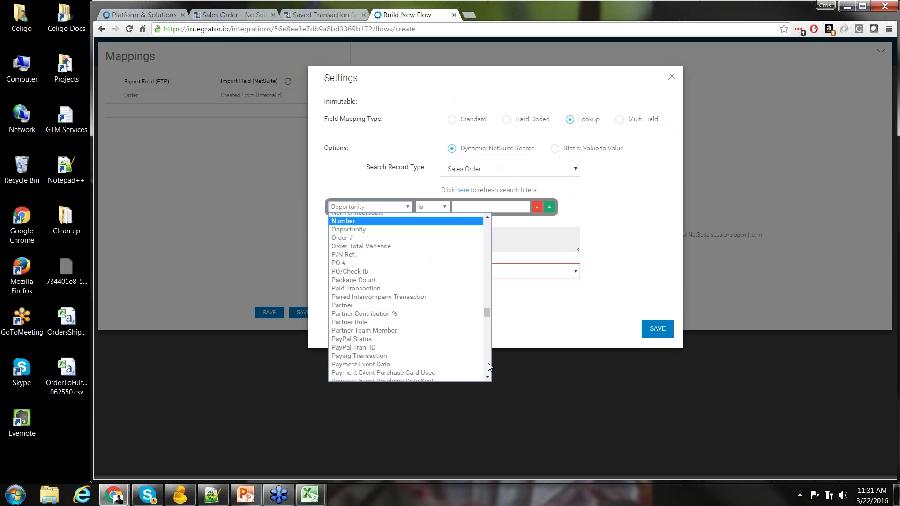
left_click(366, 239)
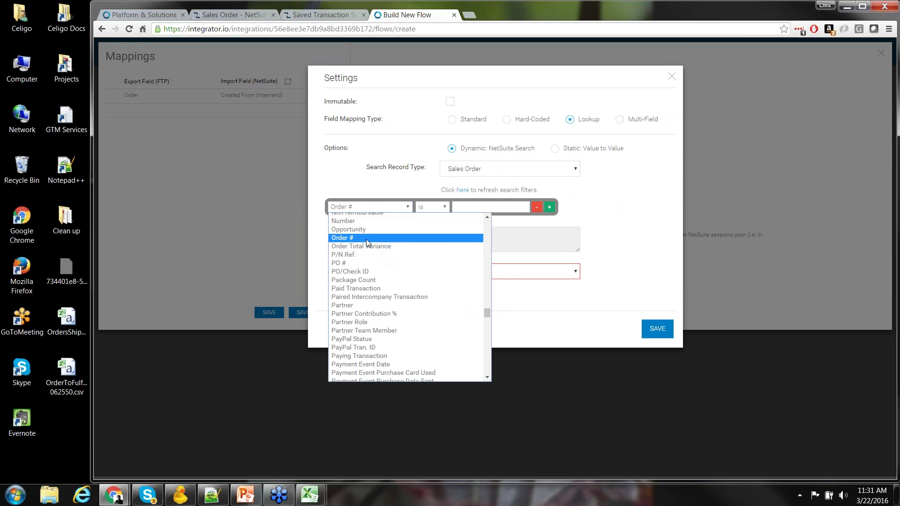
left_click(228, 16)
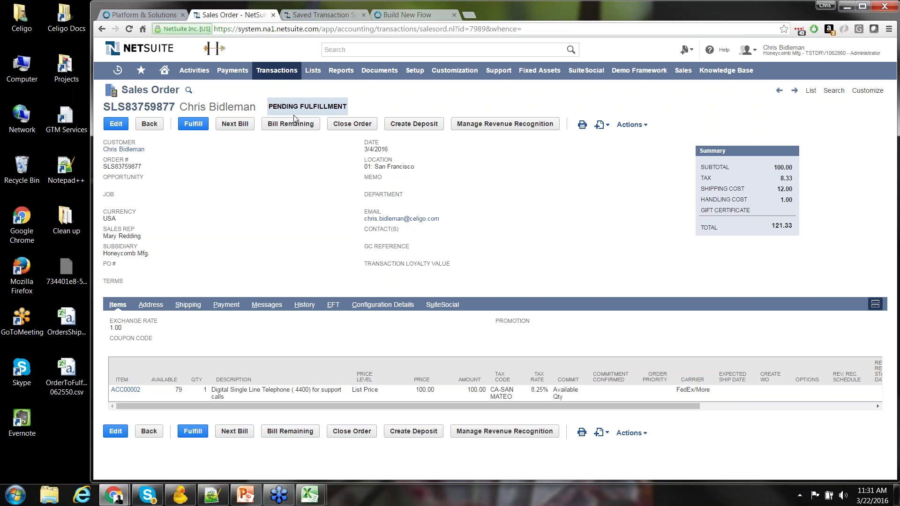
left_click(410, 15)
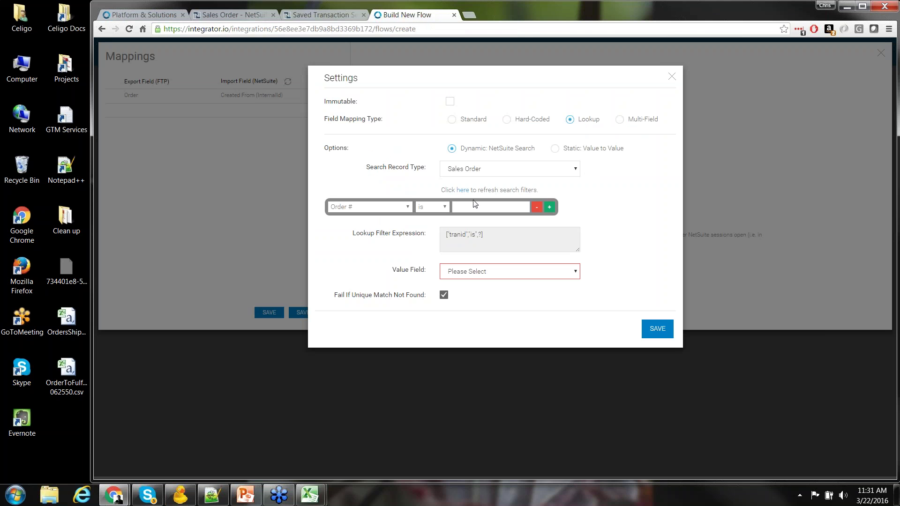
left_click(501, 206)
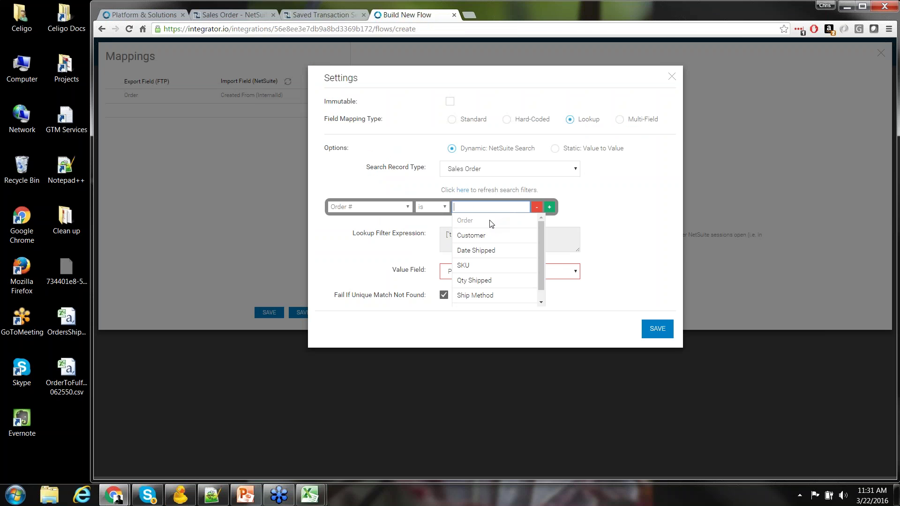
left_click(490, 221)
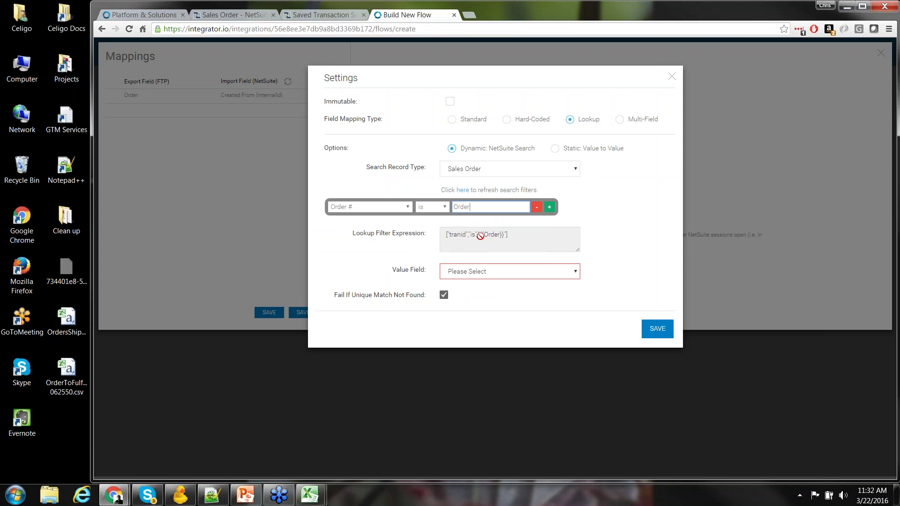
Set the lookup's value field to Internal ID, check the ID in the NetSuite sales order's URL, and save the mapping settings
mouse_move(579, 276)
left_click(575, 275)
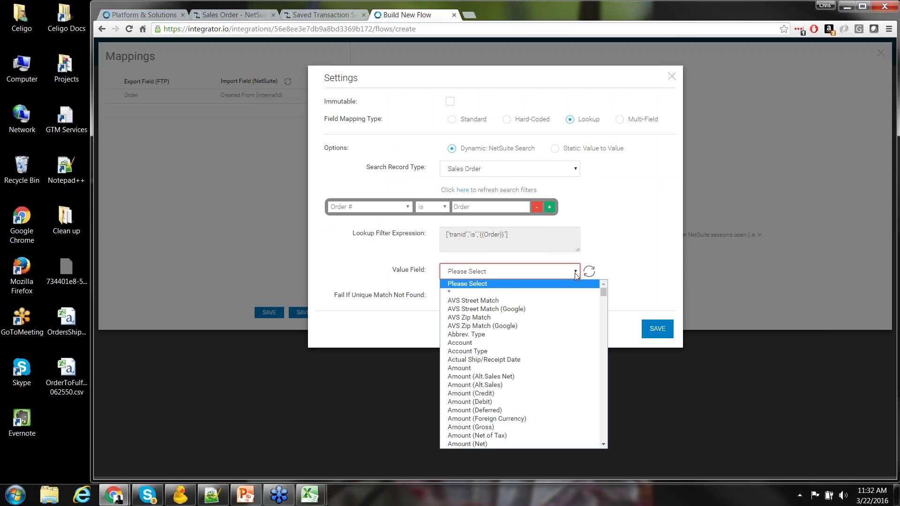
key("i")
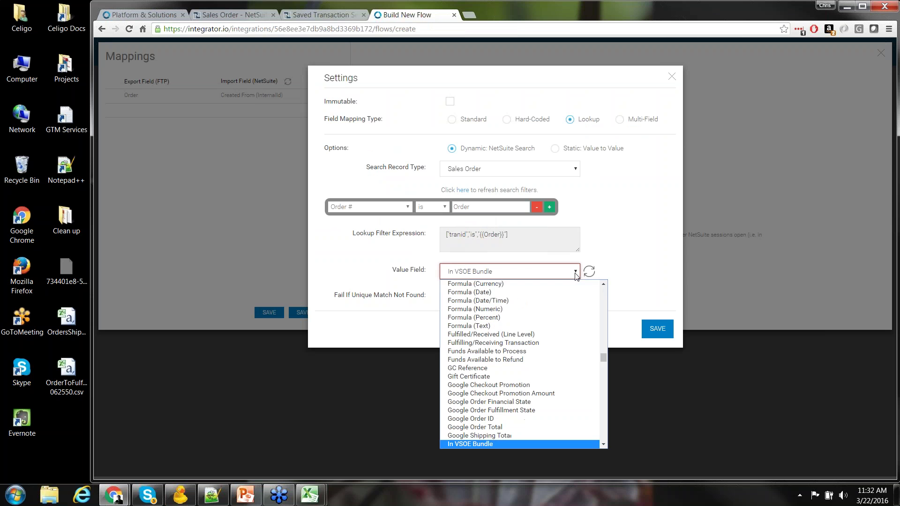
scroll(605, 412, "down", 3)
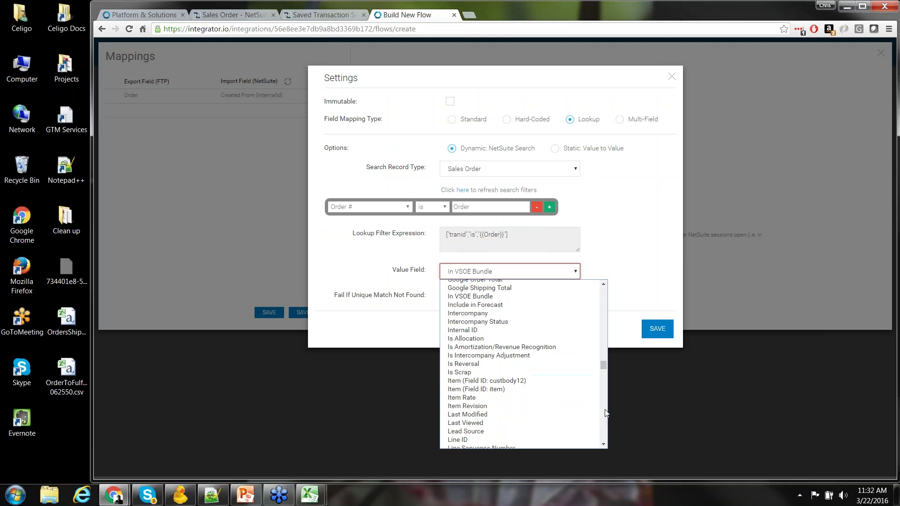
left_click(499, 327)
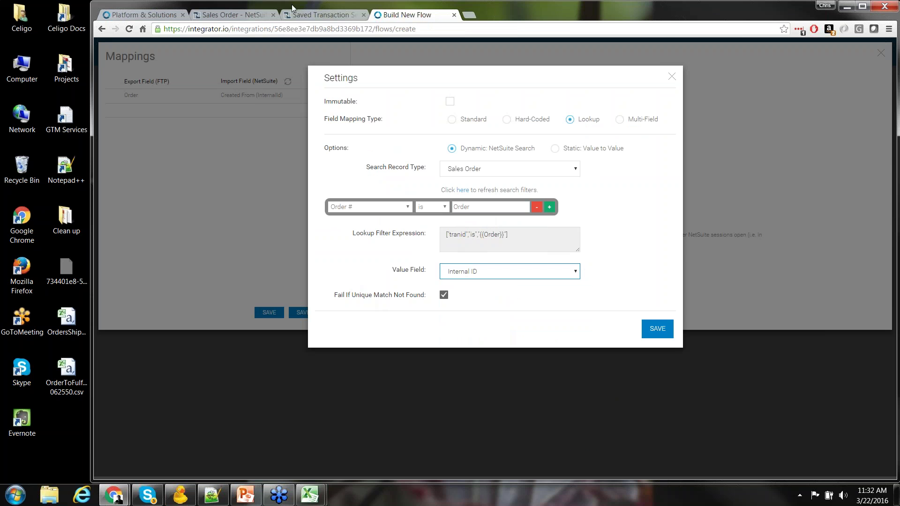
left_click(220, 15)
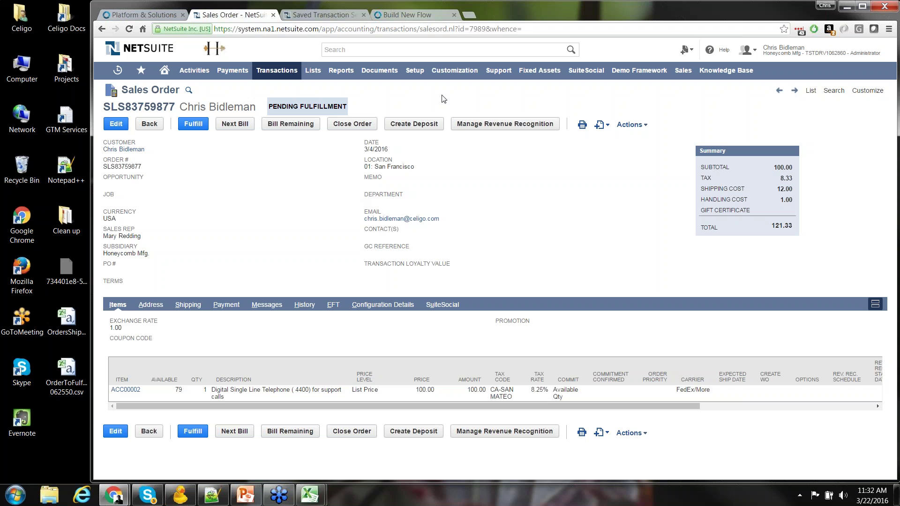
left_click(482, 28)
left_click(477, 29)
double_click(477, 29)
left_click(395, 17)
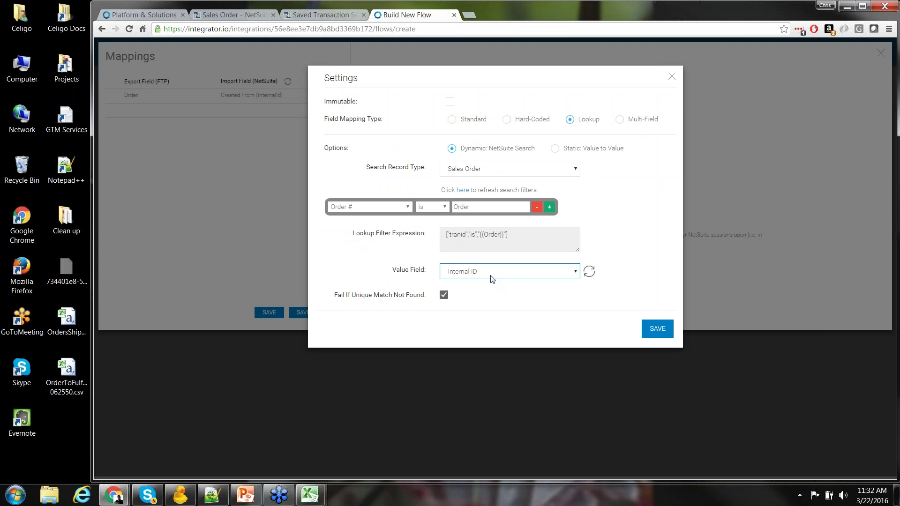
left_click(656, 330)
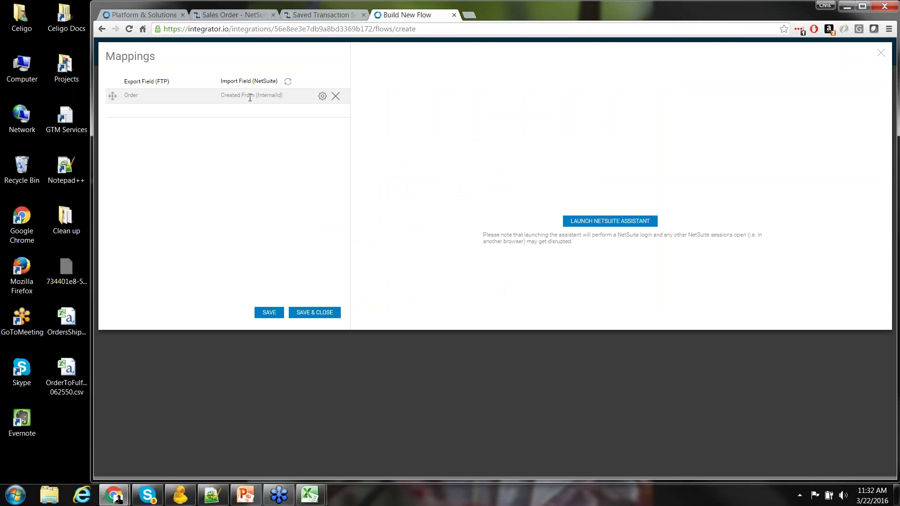
Add a mapping from the export field Date Shipped to the NetSuite import field Date
left_click(156, 111)
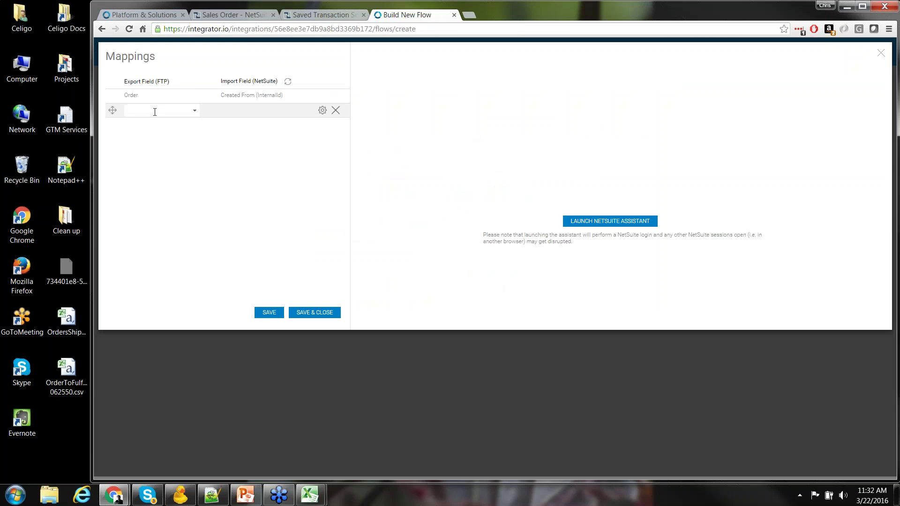
left_click(192, 114)
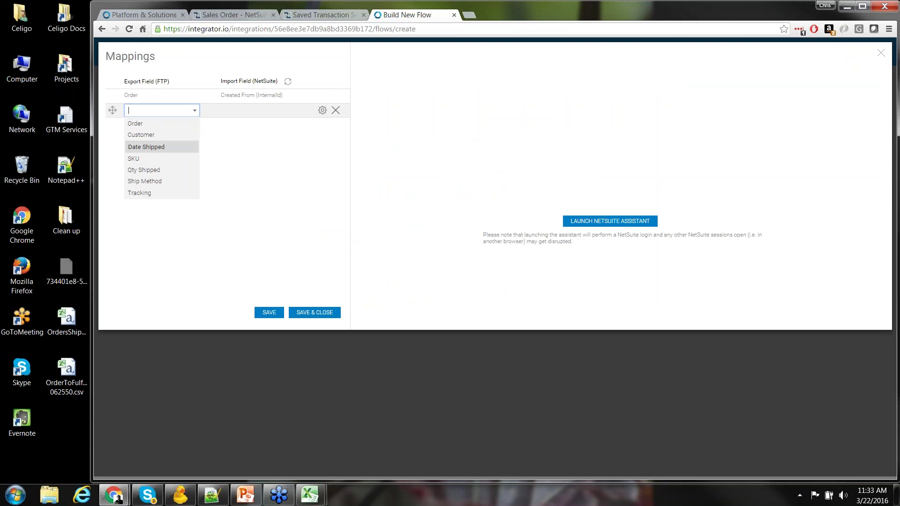
left_click(146, 147)
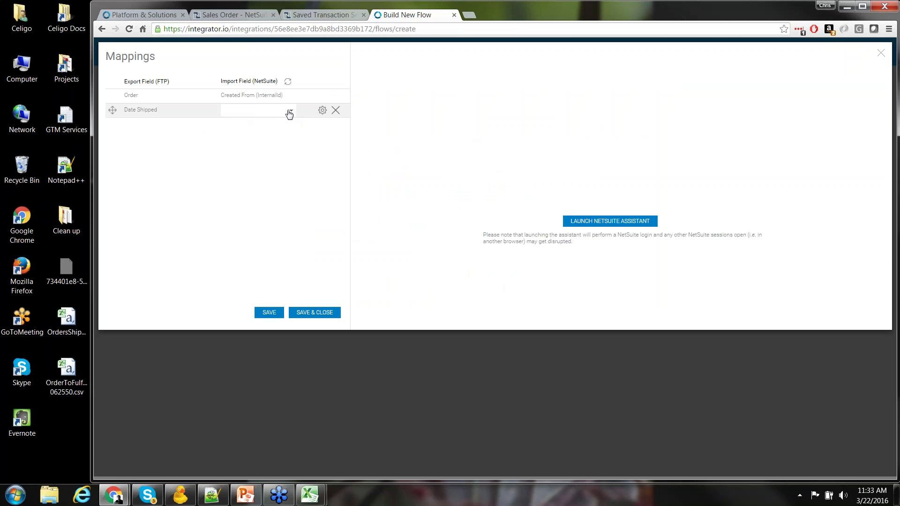
left_click(290, 112)
type("d")
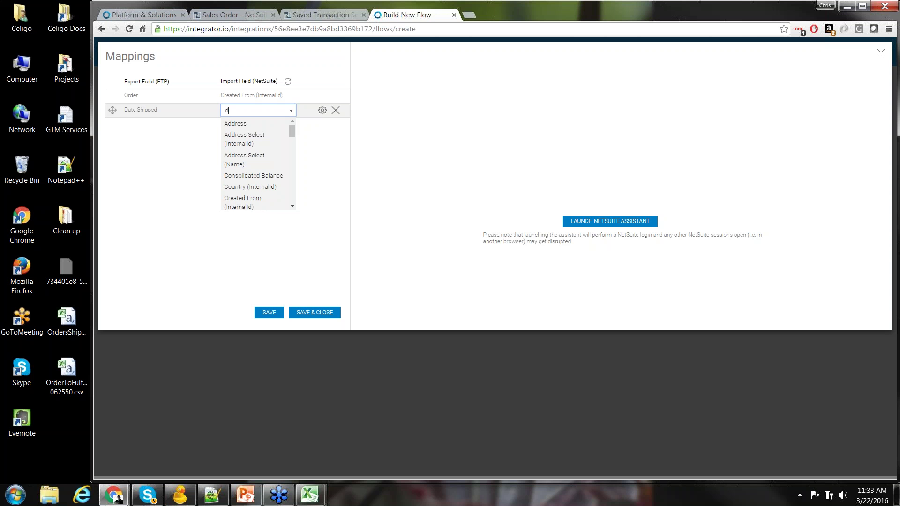
type("a")
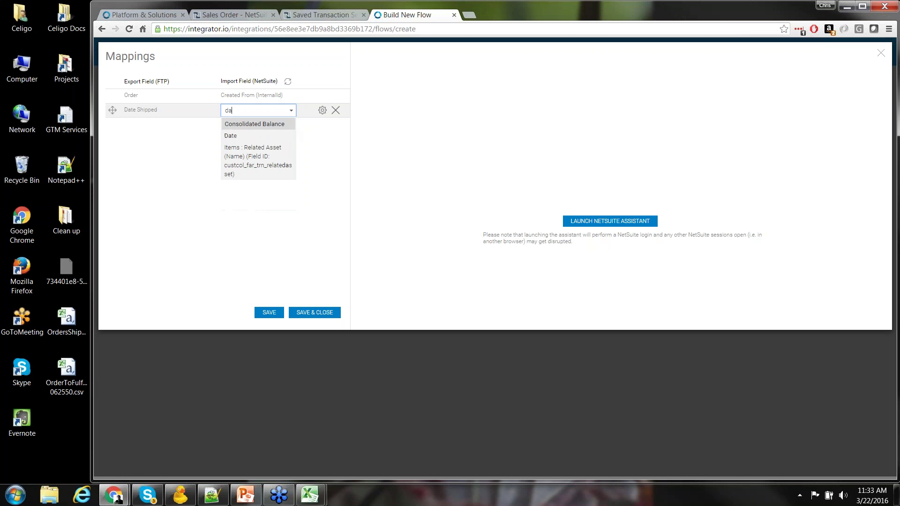
left_click(252, 136)
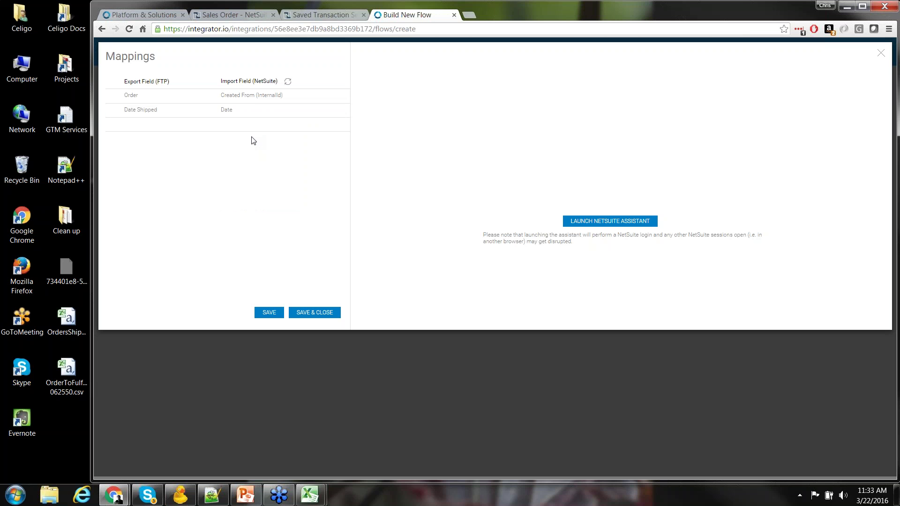
Add a mapping from the export field Ship Method to the NetSuite import field Ship Via (Name)
left_click(179, 124)
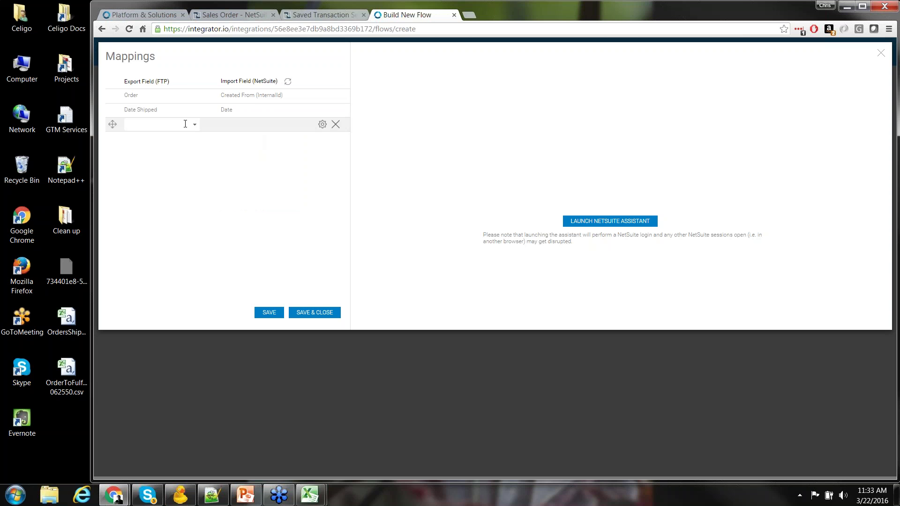
left_click(195, 125)
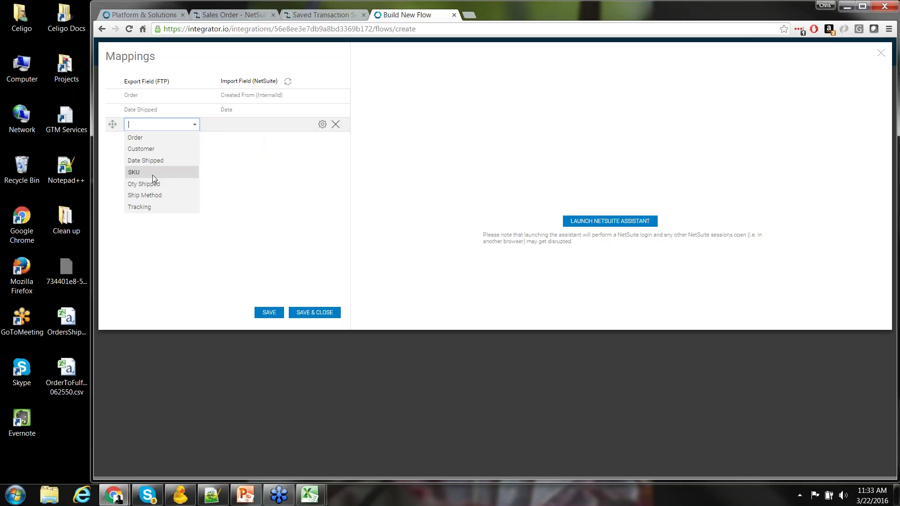
key("Down")
key("Down")
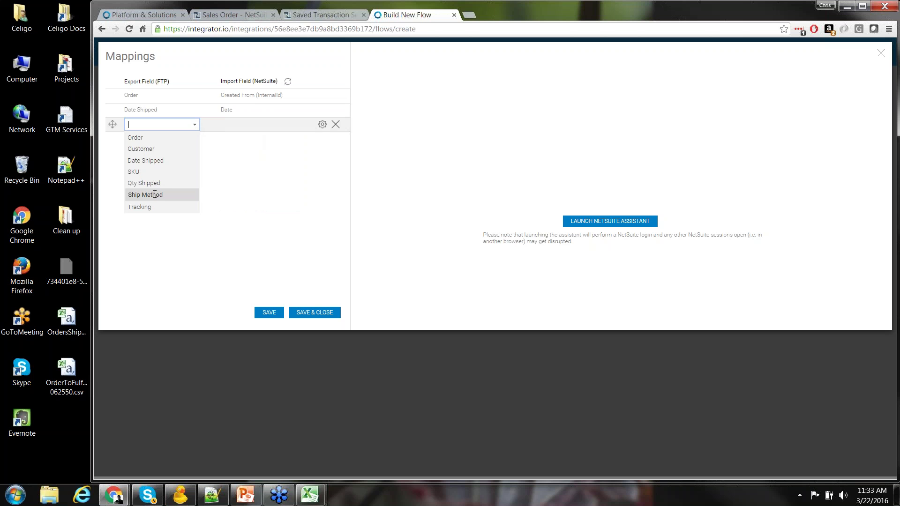
left_click(155, 194)
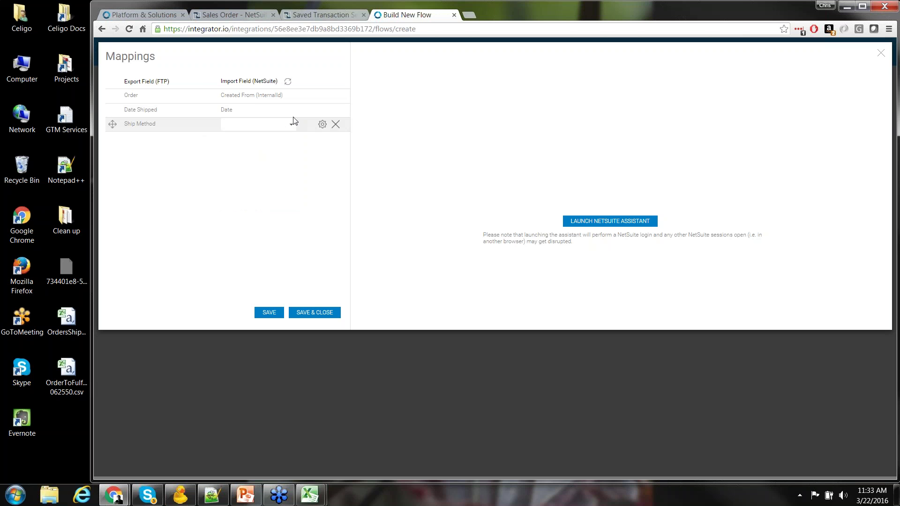
left_click(291, 126)
type("s")
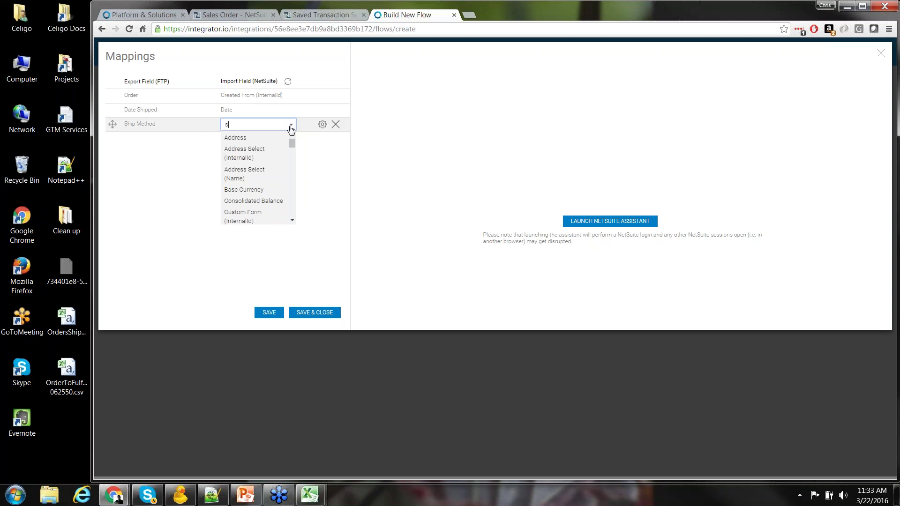
type("h")
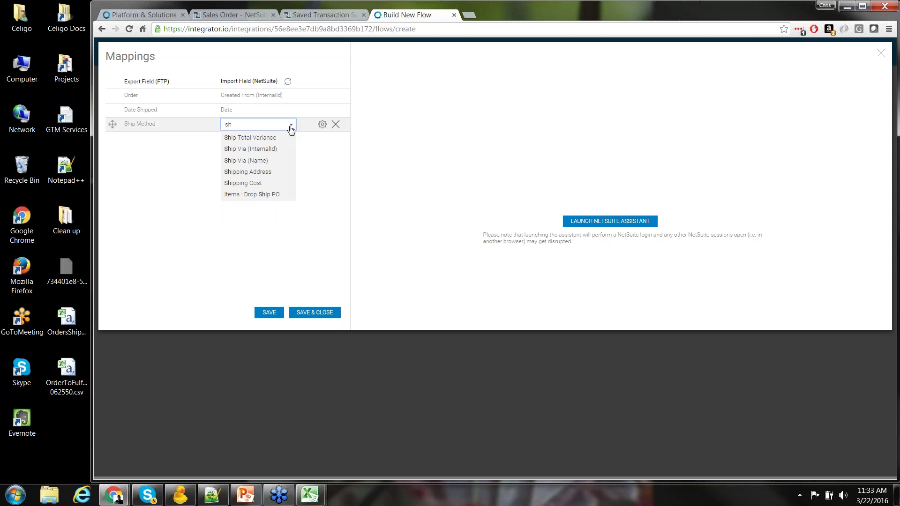
left_click(276, 160)
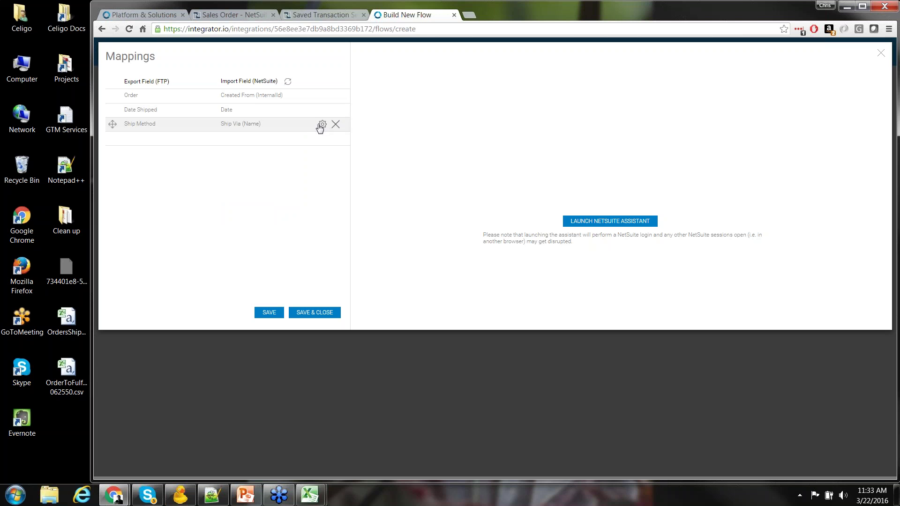
Make the Ship Method mapping a Static: Value to Value lookup that translates UPS01 to UPS Ground, and save its settings
left_click(322, 125)
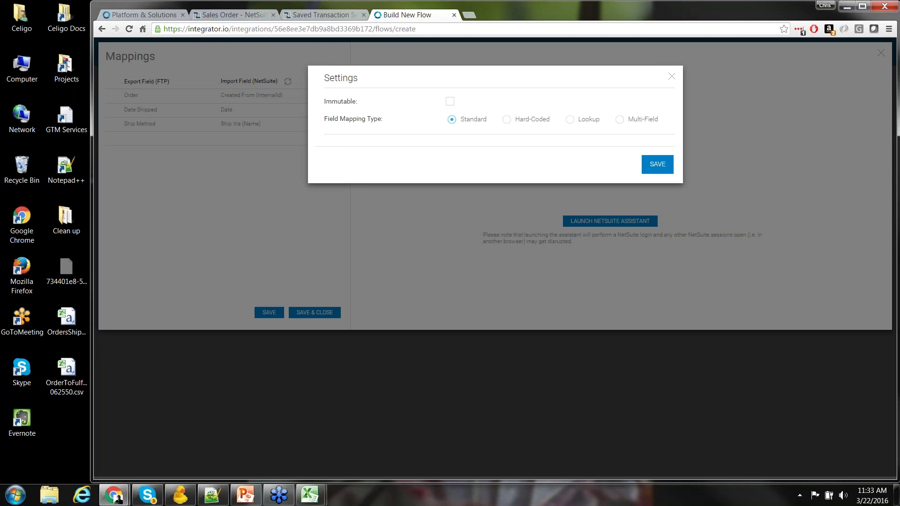
left_click(570, 122)
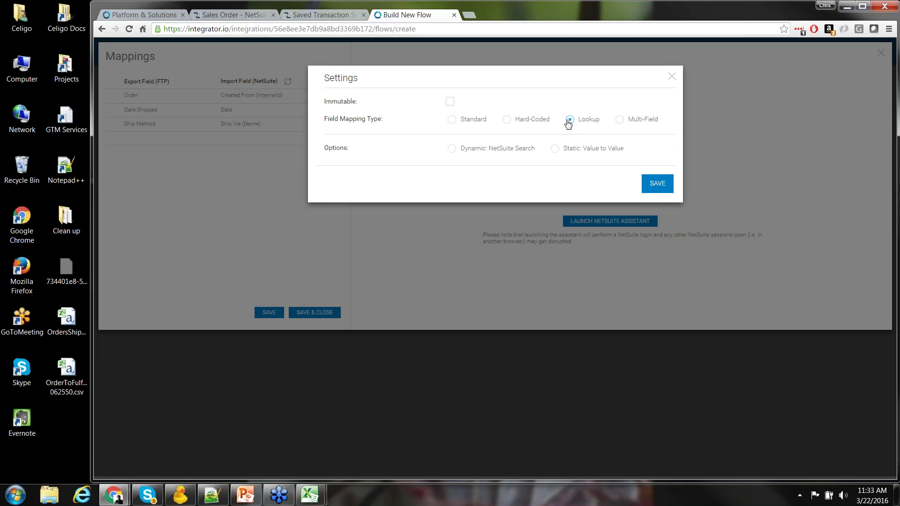
left_click(557, 151)
left_click(403, 181)
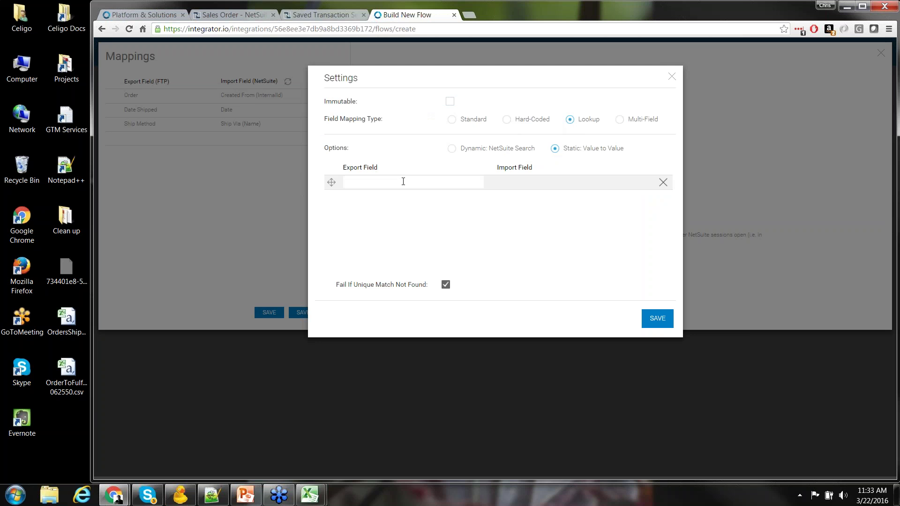
left_click(403, 181)
type("UPS")
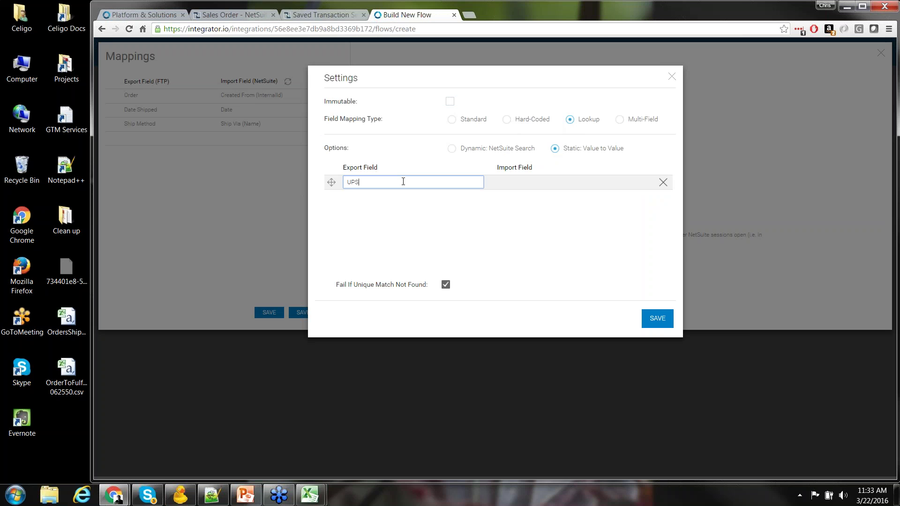
type("01")
left_click(552, 181)
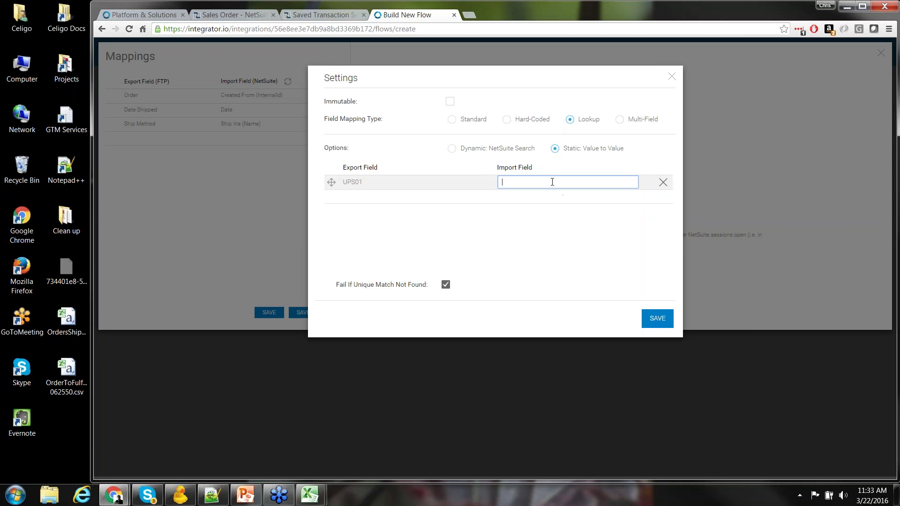
type("UPS Ground")
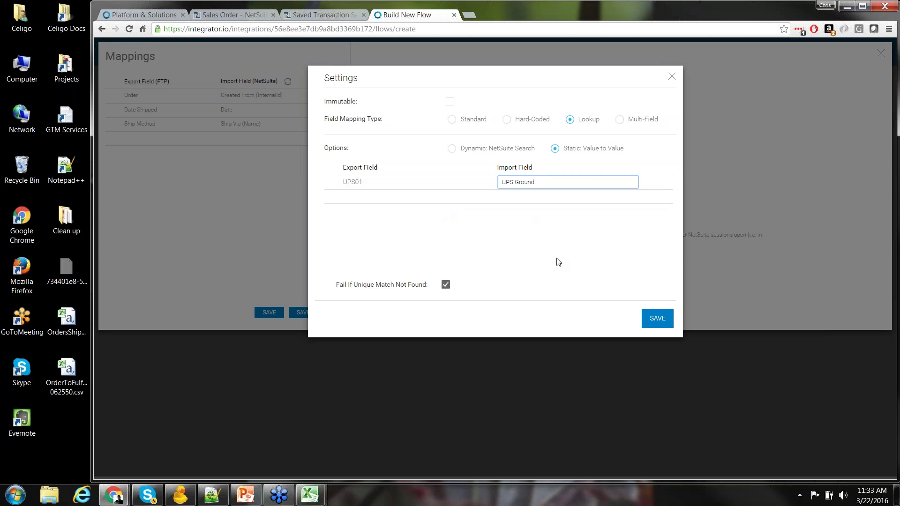
left_click(657, 323)
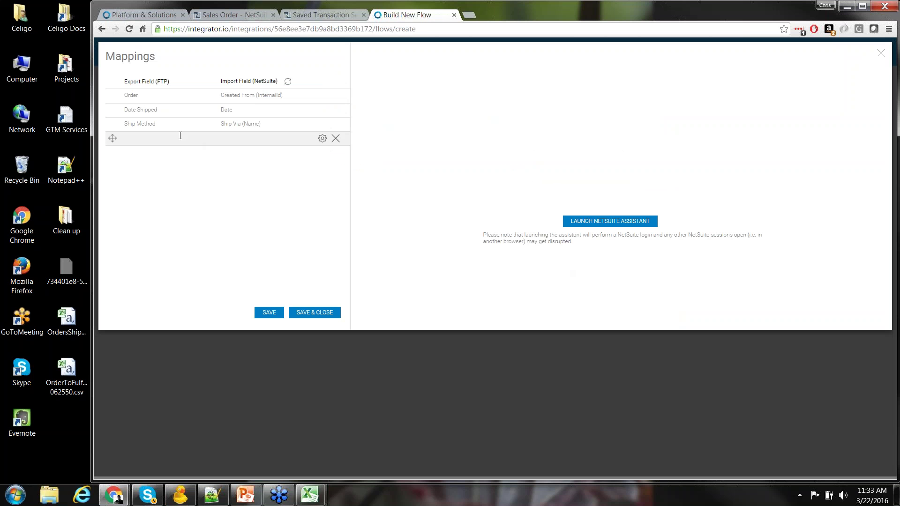
Add a mapping from the export field SKU to the import field Items : Item (Field ID: itemname)
left_click(180, 136)
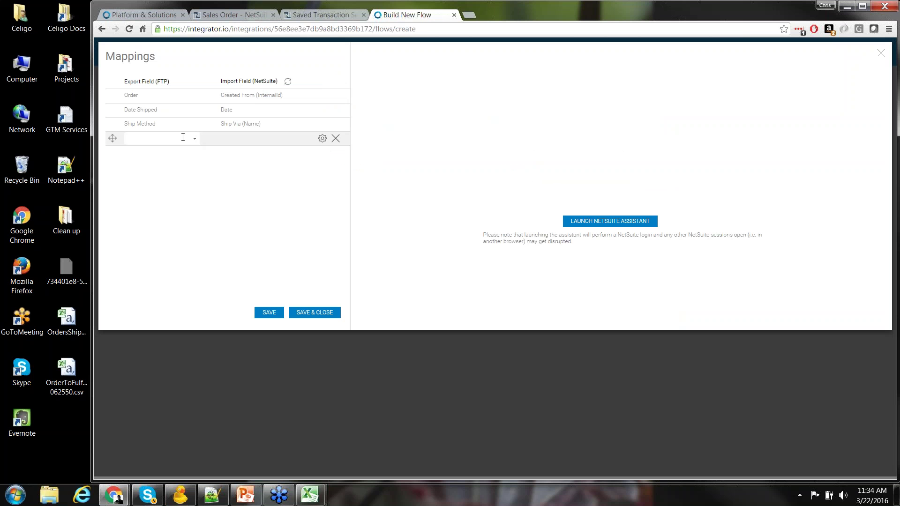
left_click(194, 140)
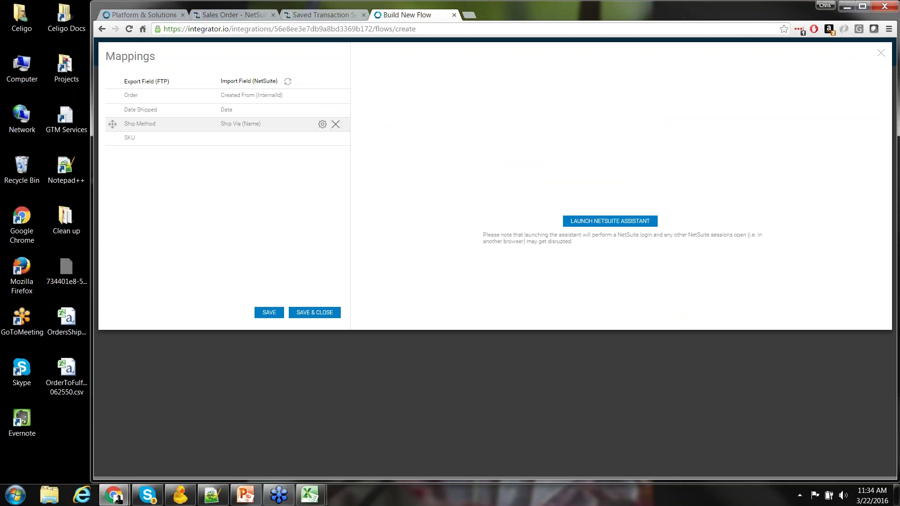
left_click(270, 138)
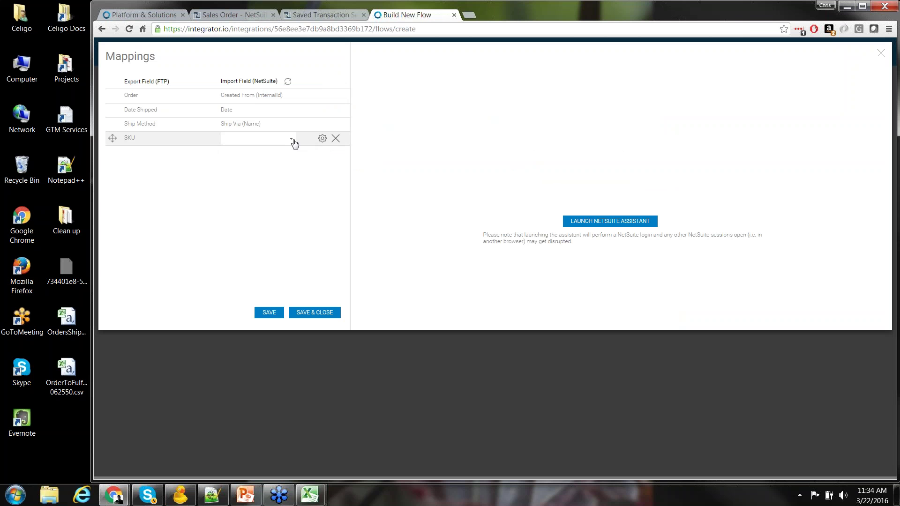
left_click(270, 139)
type("items")
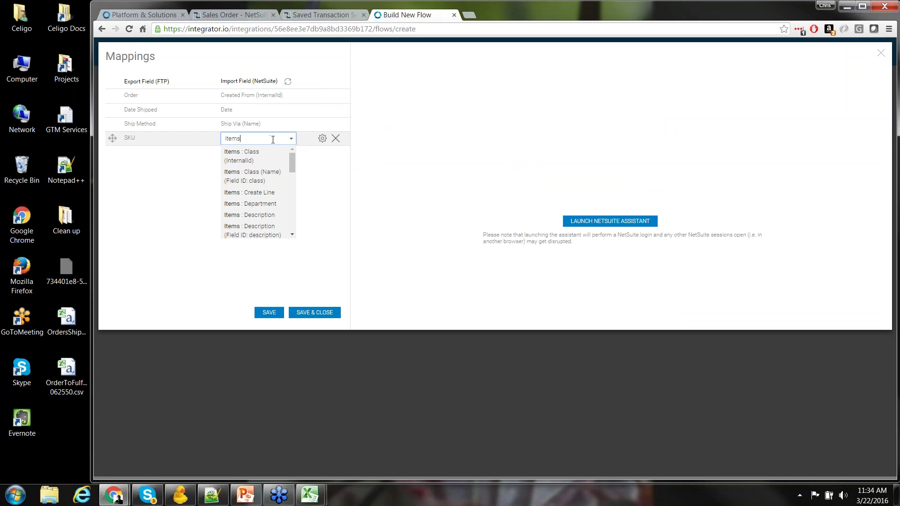
left_click_drag(290, 164, 294, 193)
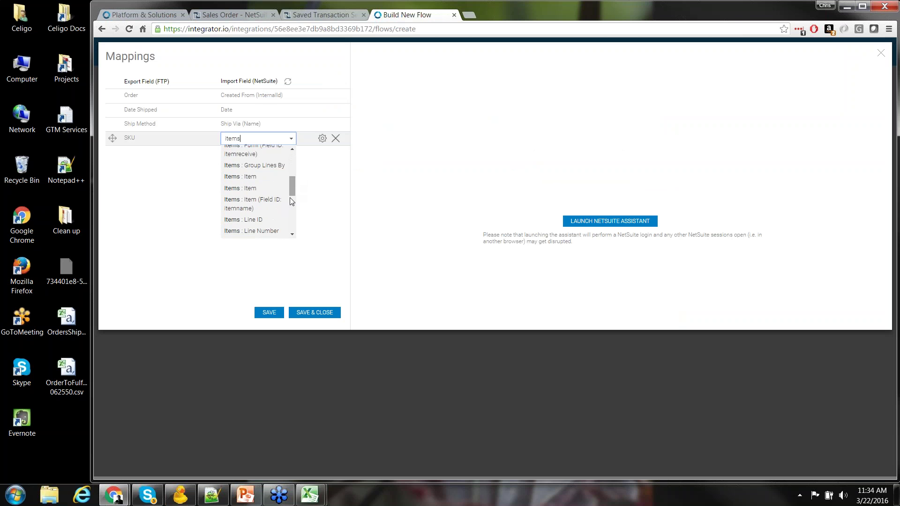
left_click(266, 204)
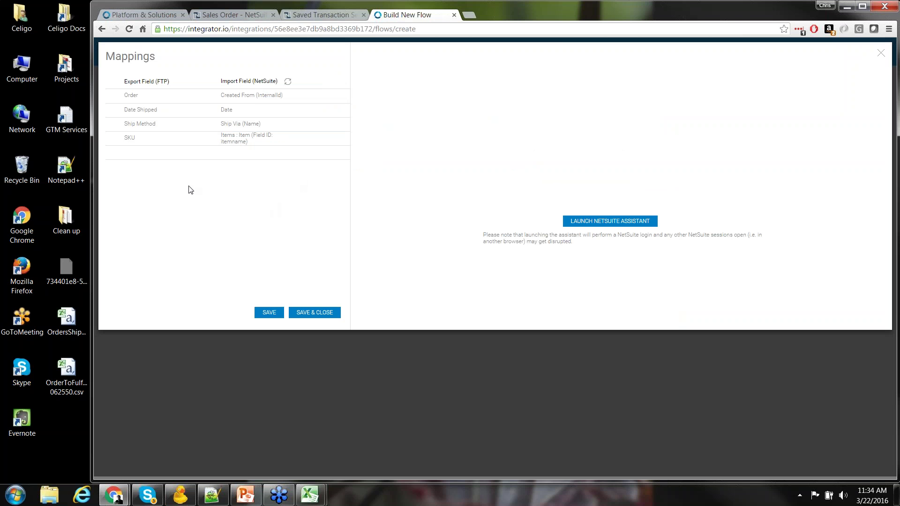
Add a mapping from the export field Qty Shipped to the import field Items : Quantity
left_click(187, 156)
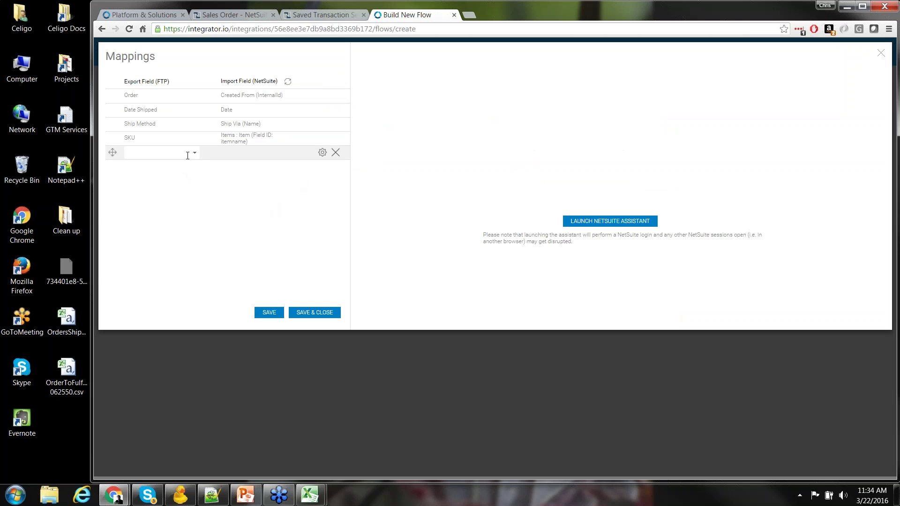
left_click(192, 155)
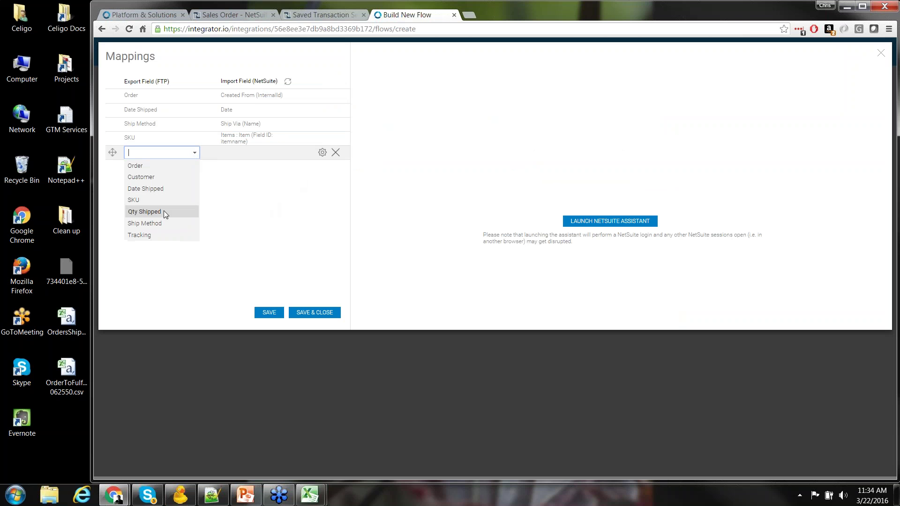
left_click(145, 211)
left_click(270, 153)
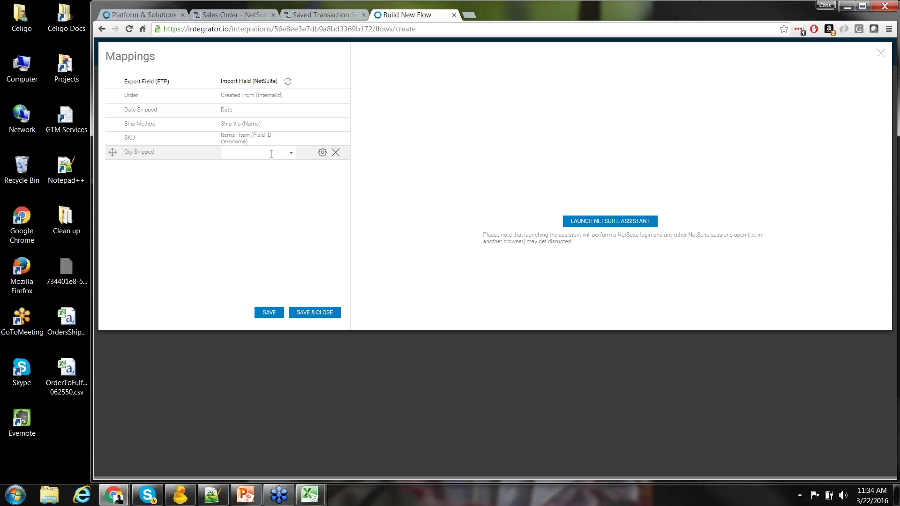
left_click(271, 153)
type("items")
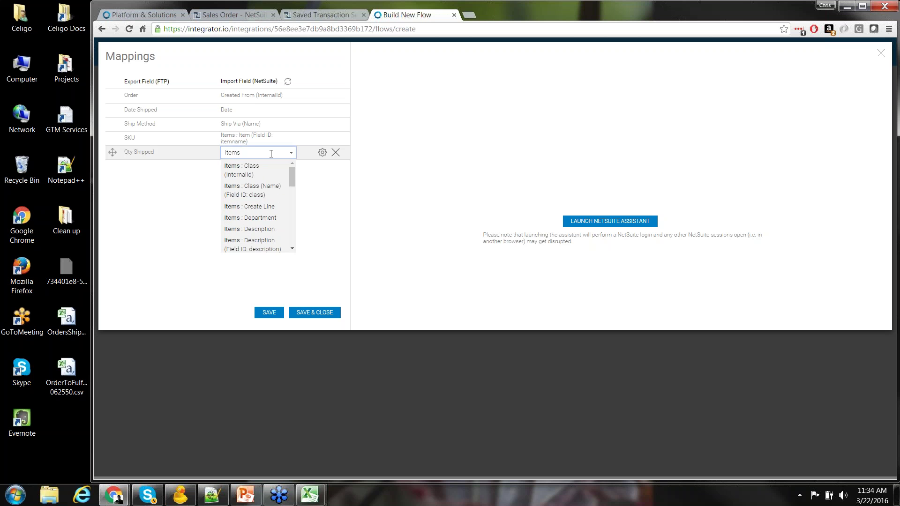
type(" : q")
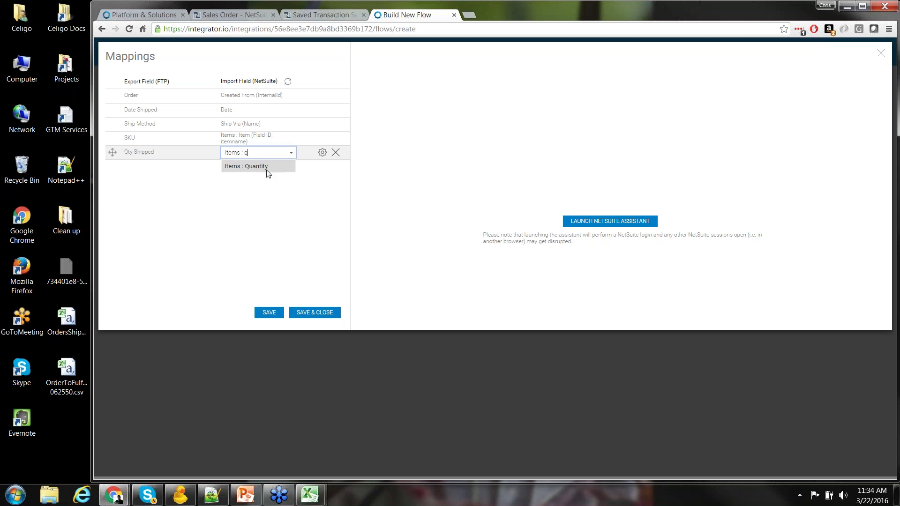
left_click(265, 166)
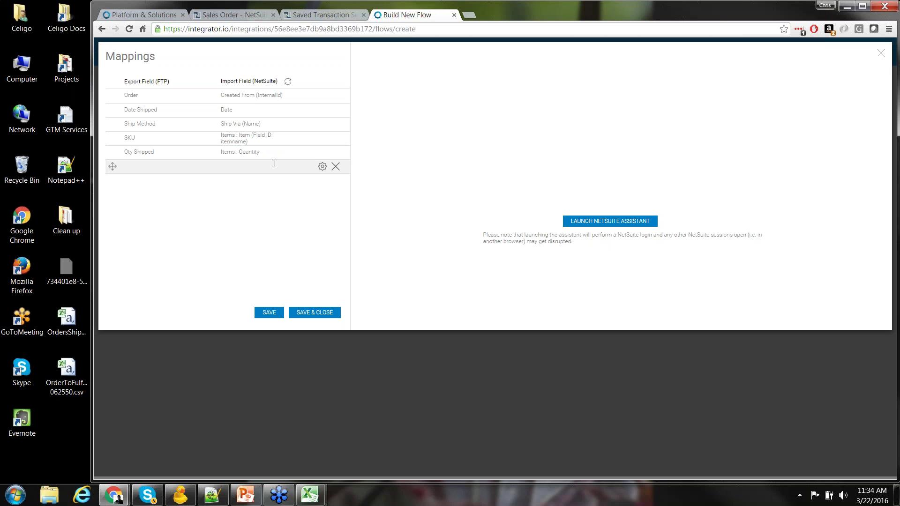
Add a mapping from the export field Tracking to the import field Packages : Package tracking number
left_click(182, 168)
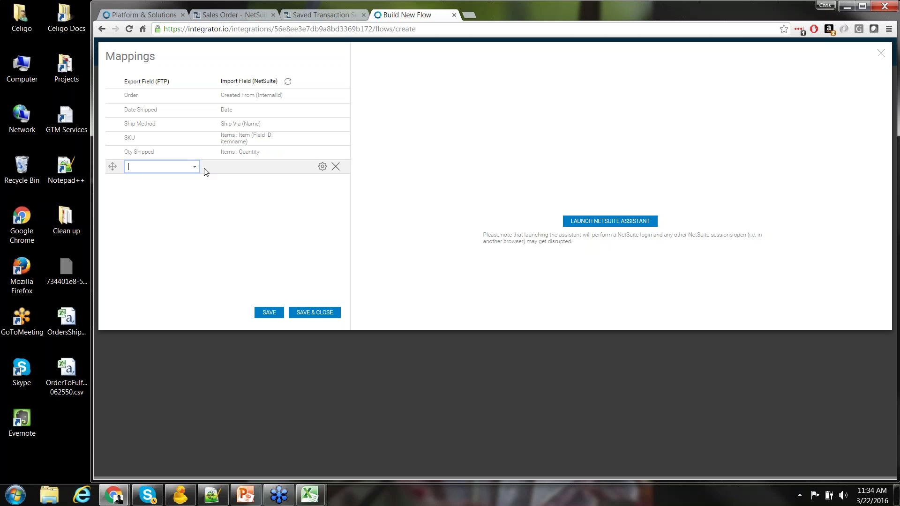
left_click(194, 169)
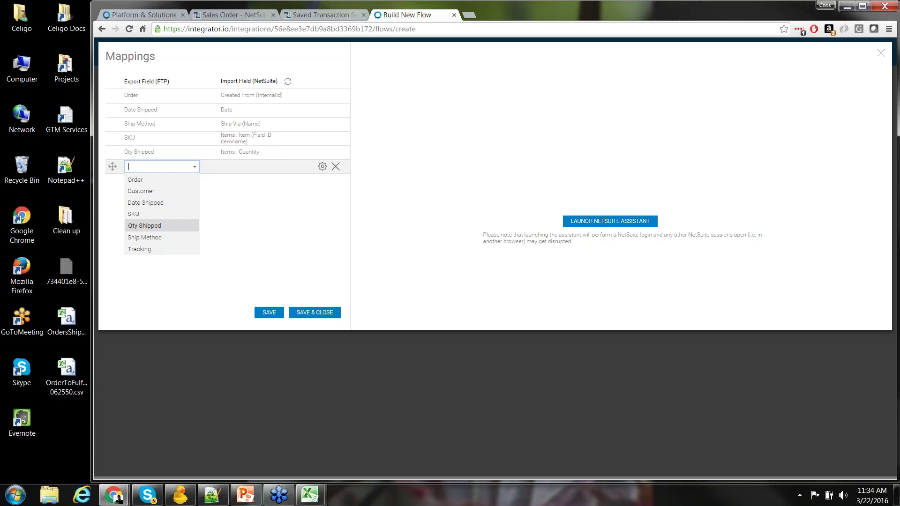
left_click(146, 248)
left_click(248, 165)
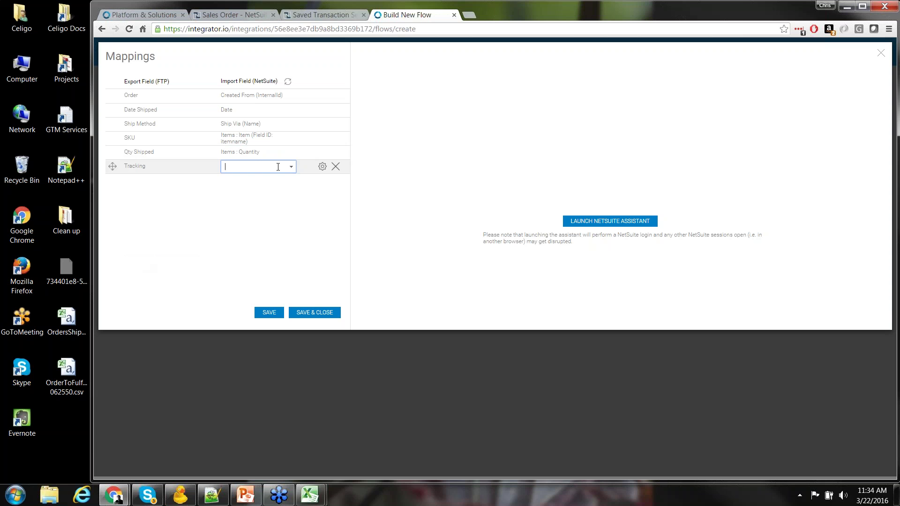
type("pa")
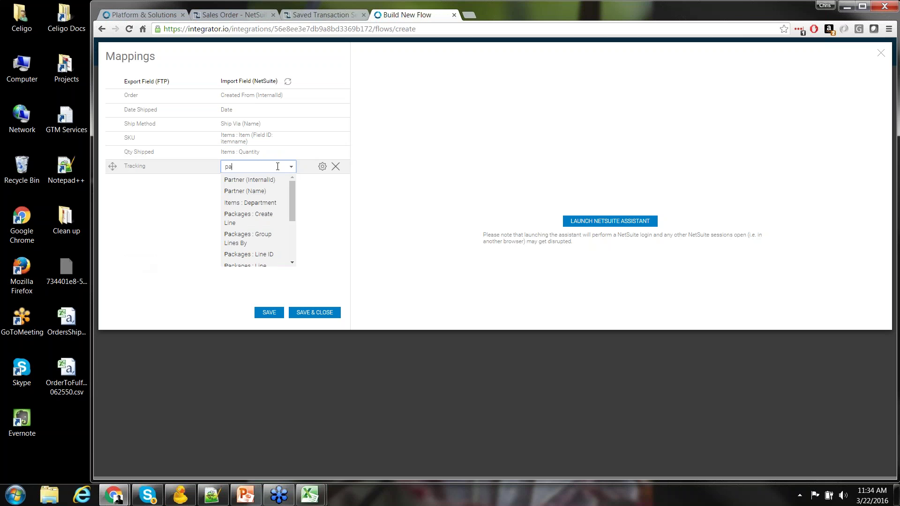
type("ckage")
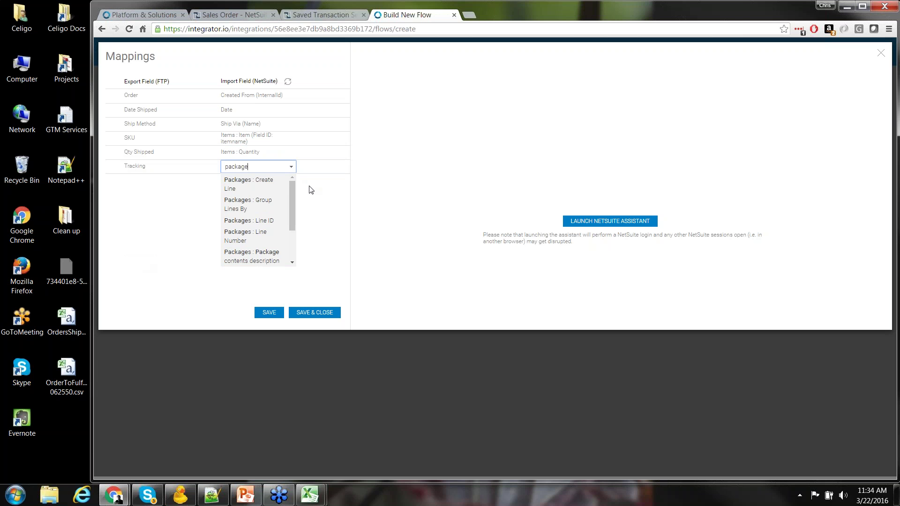
scroll(291, 193, "down", 1)
scroll(285, 214, "down", 1)
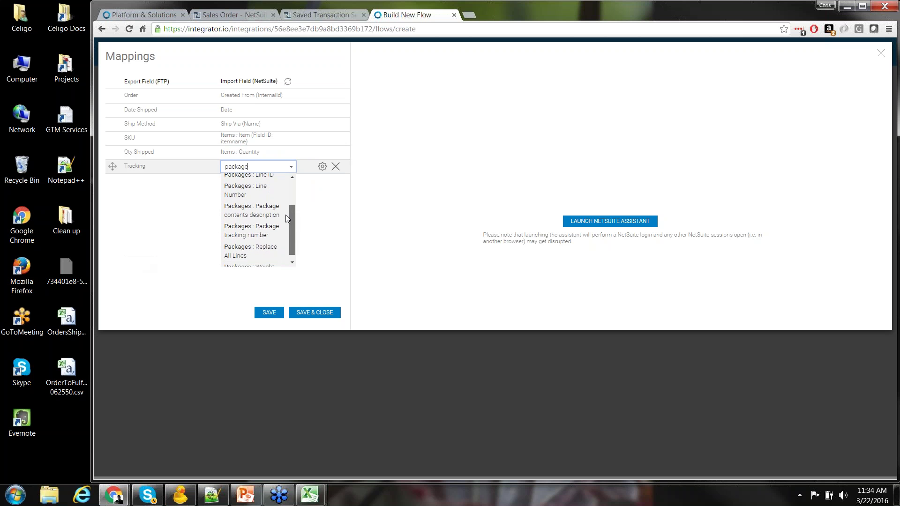
left_click(243, 222)
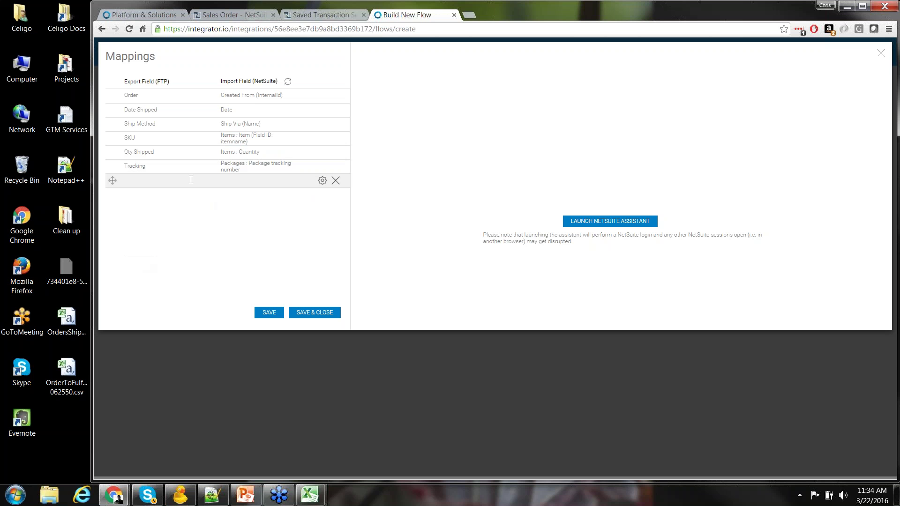
Add a new mapping row with the import field Packages : Weight
left_click(291, 183)
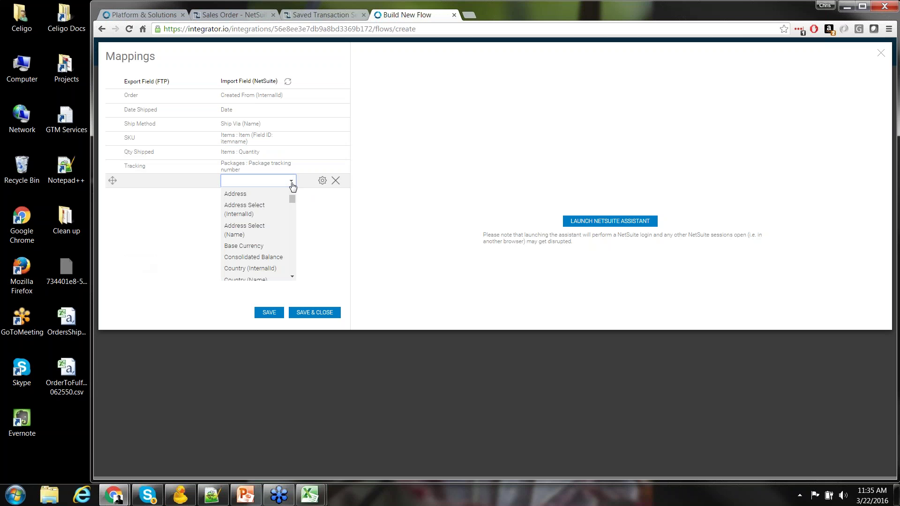
type("package")
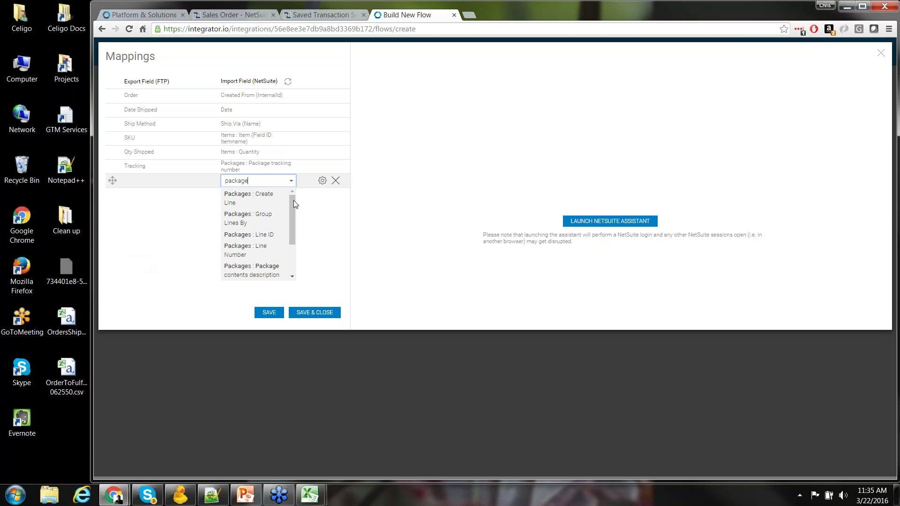
left_click_drag(293, 202, 287, 227)
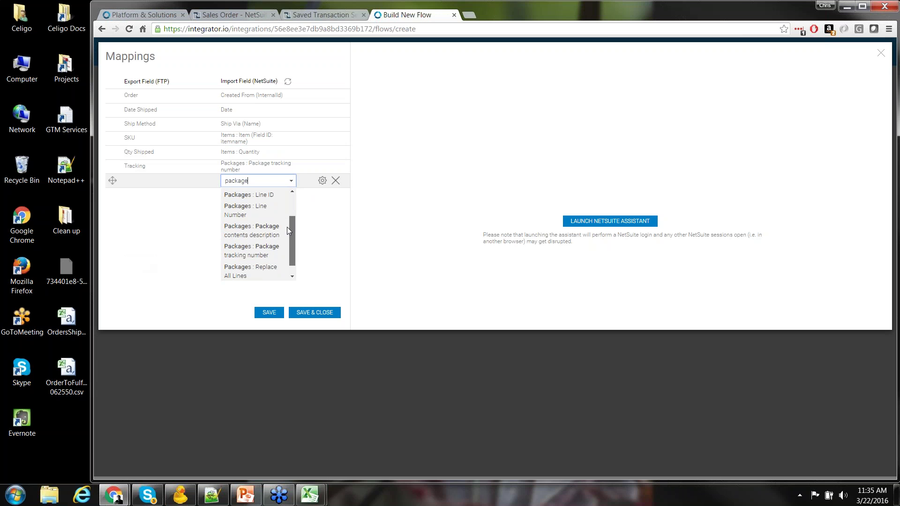
scroll(277, 253, "down", 1)
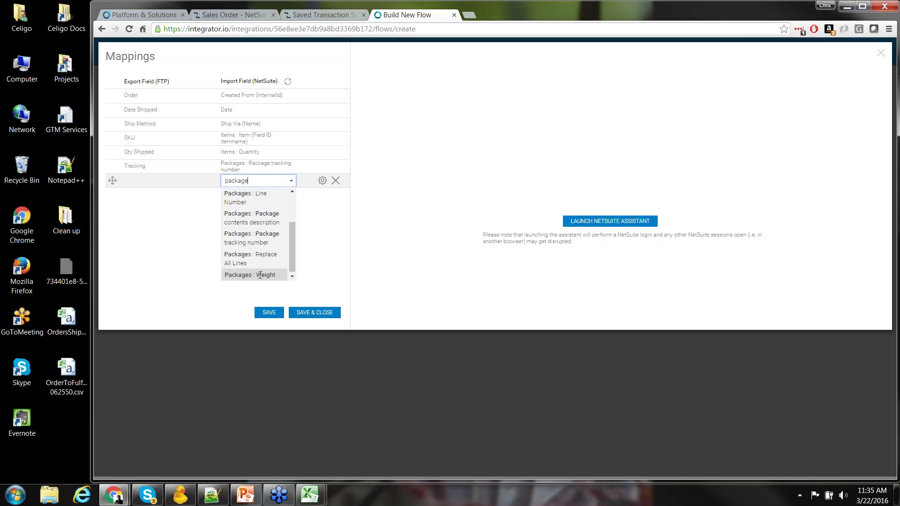
left_click(260, 275)
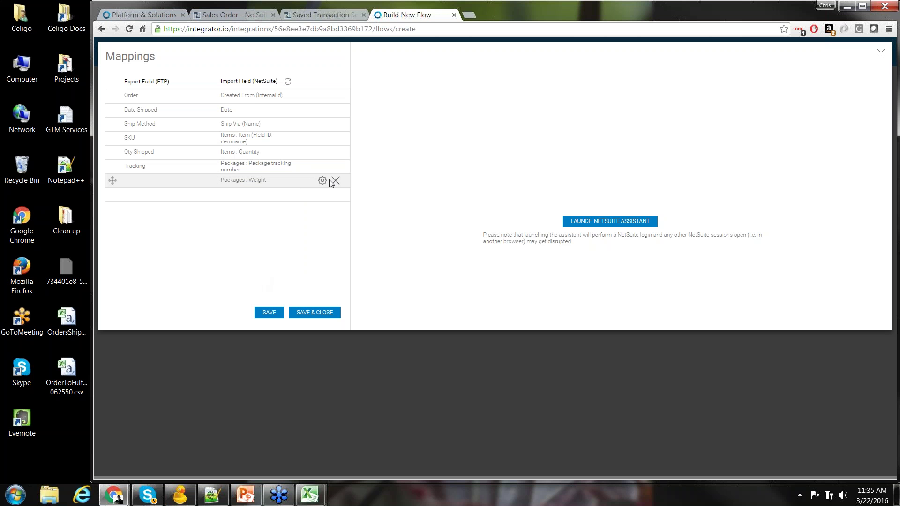
Make the Packages : Weight mapping Hard-Coded with the value 1, and save its settings
left_click(323, 182)
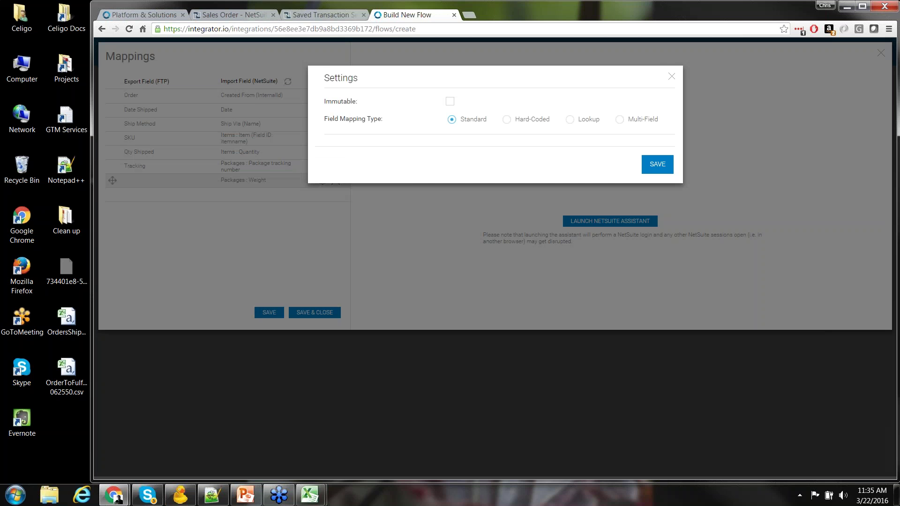
left_click(508, 120)
left_click(478, 149)
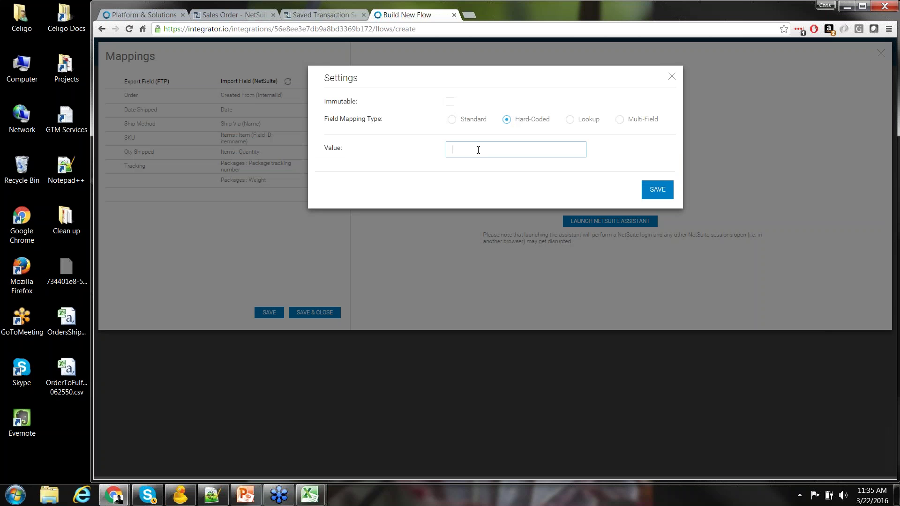
type("1")
left_click(658, 189)
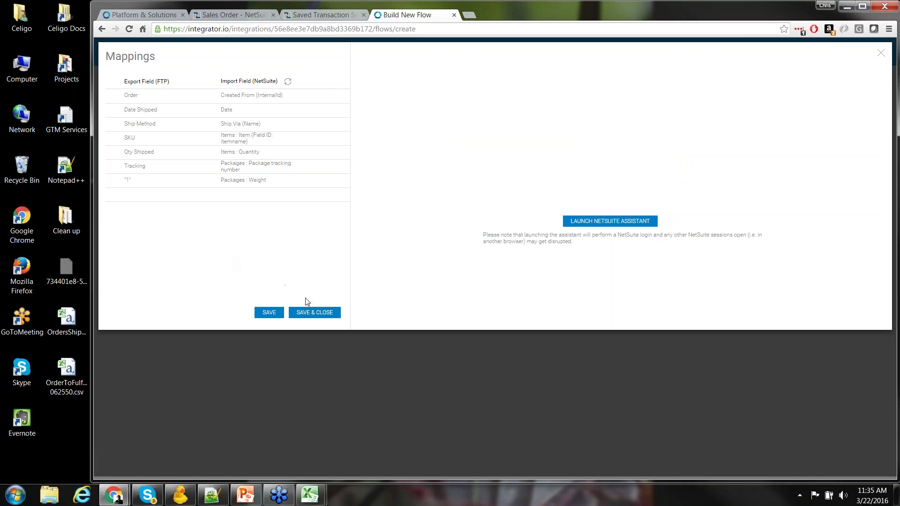
Save and close the mappings, name the flow "Fulfillment from 3PL to NS", and save it
left_click(312, 313)
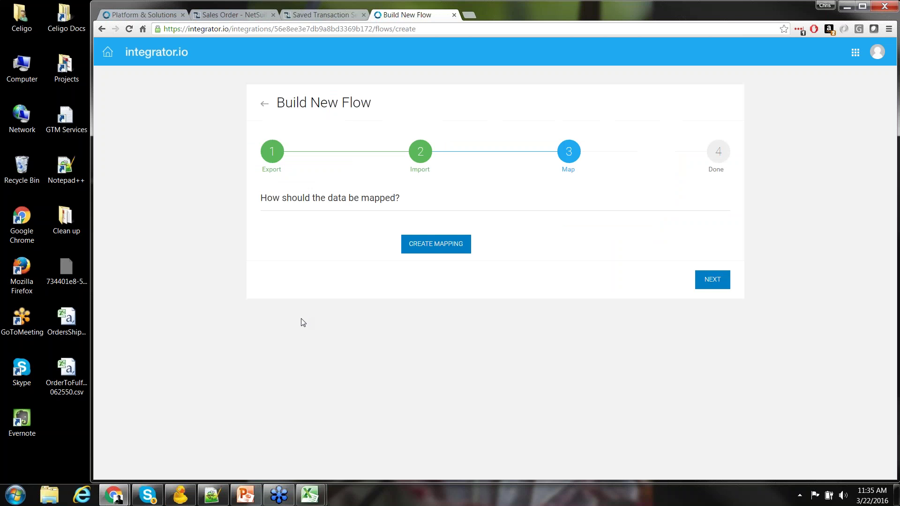
left_click(712, 281)
left_click(483, 201)
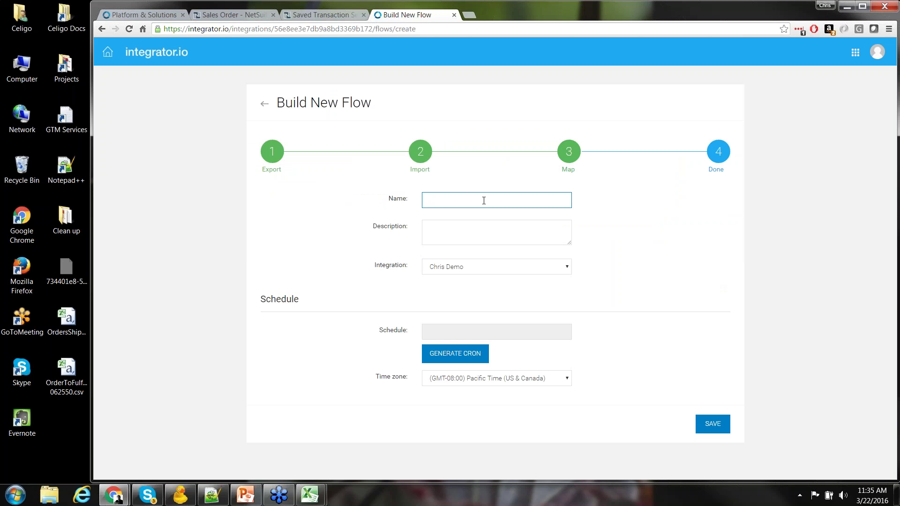
type("Fulfillment from 3PL to NS")
left_click(712, 425)
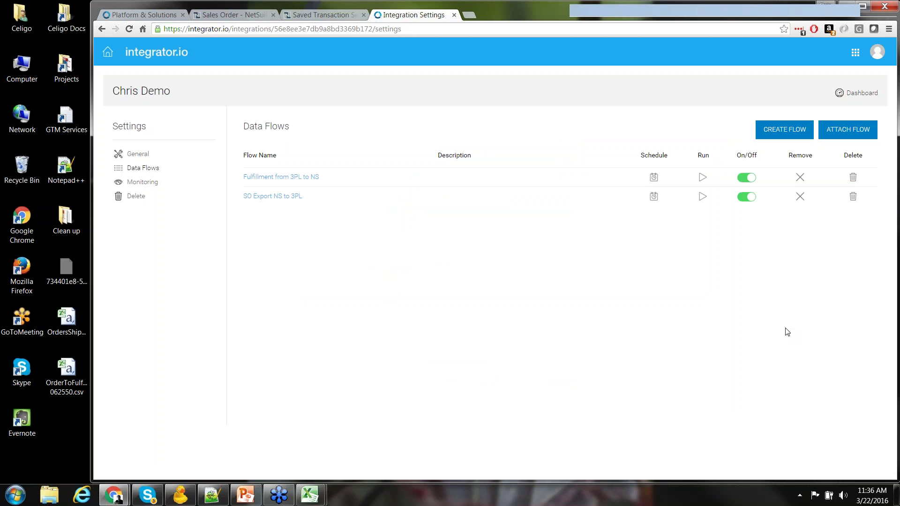
Check the /3pl folder in the Celigo FTP window, and run the Fulfillment from 3PL to NS flow in integrator.io
left_click(186, 497)
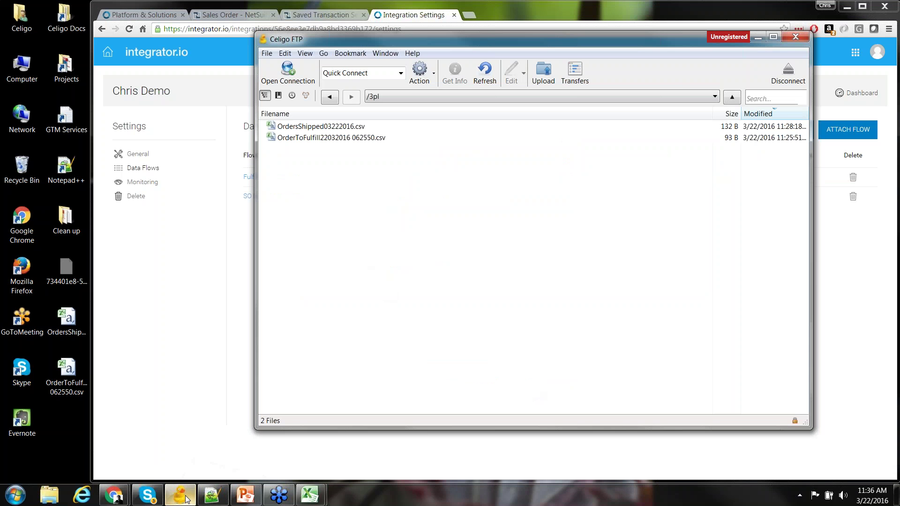
left_click(757, 40)
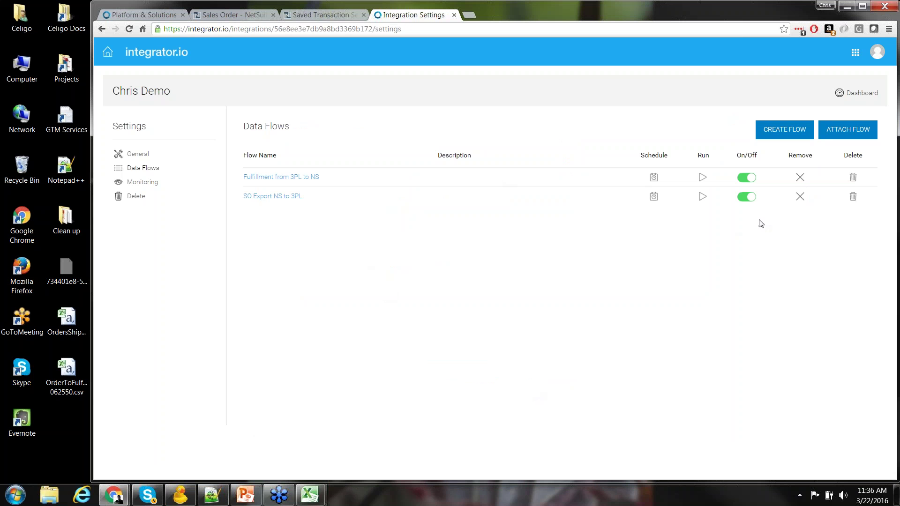
left_click(702, 178)
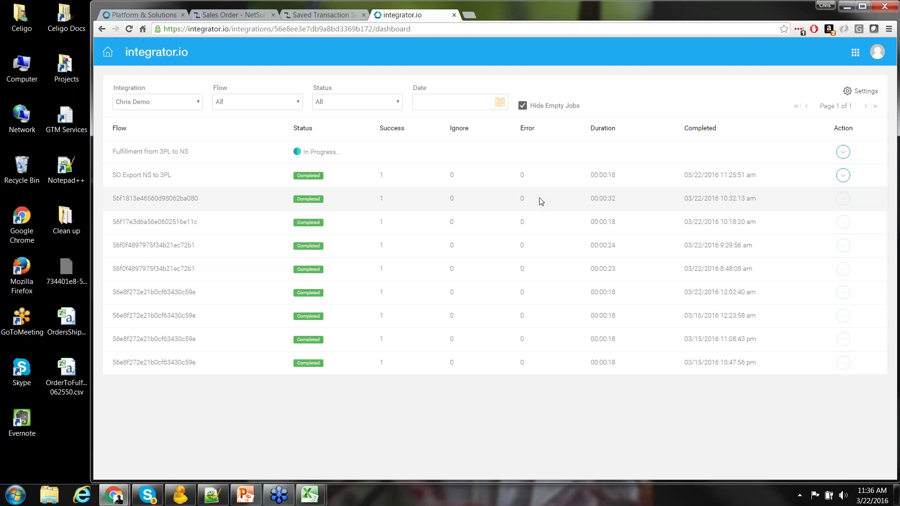
left_click(523, 106)
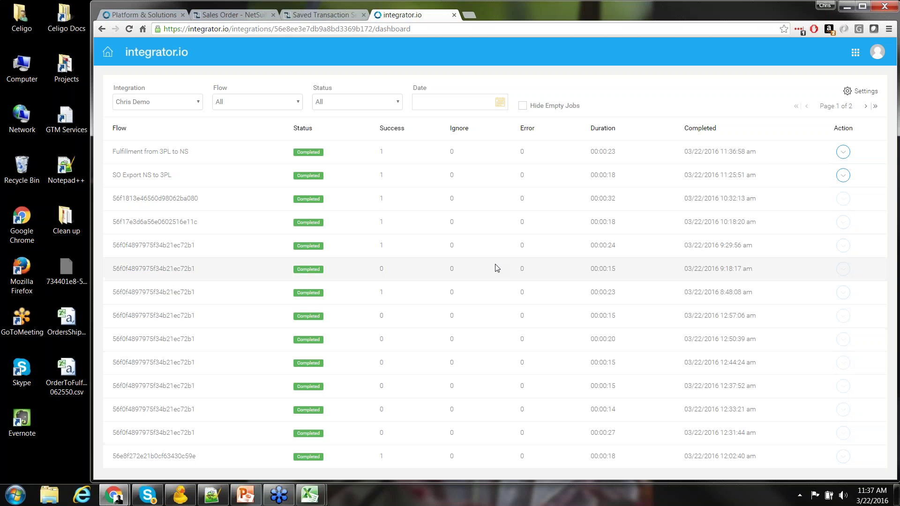
left_click(523, 106)
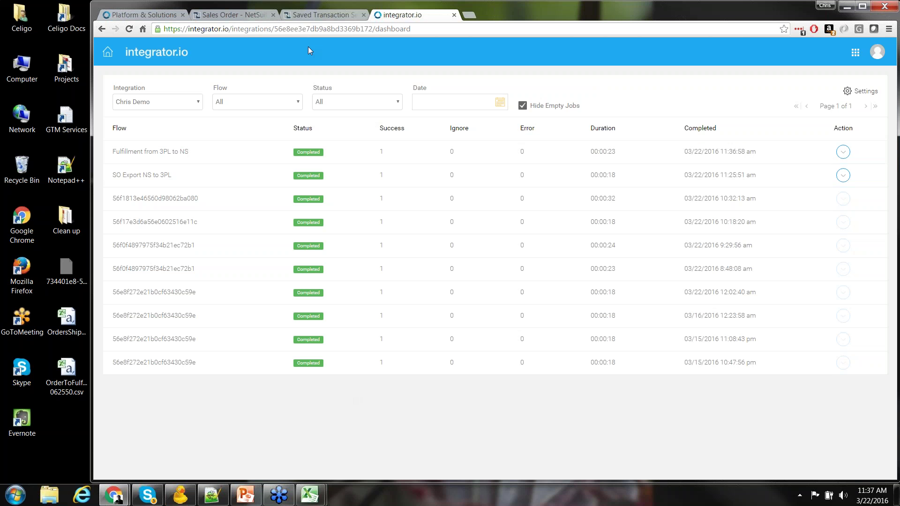
Reload the sales order in NetSuite and view its fulfillments and invoices history
left_click(225, 16)
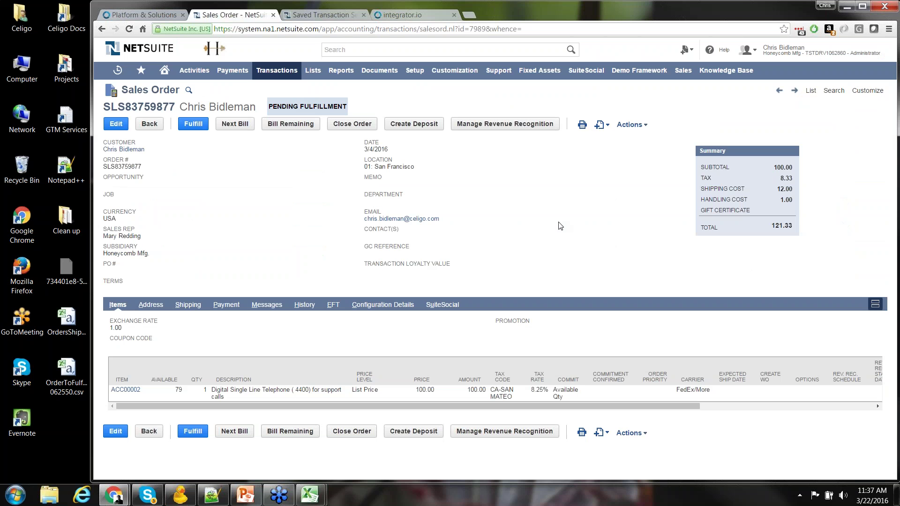
key("F5")
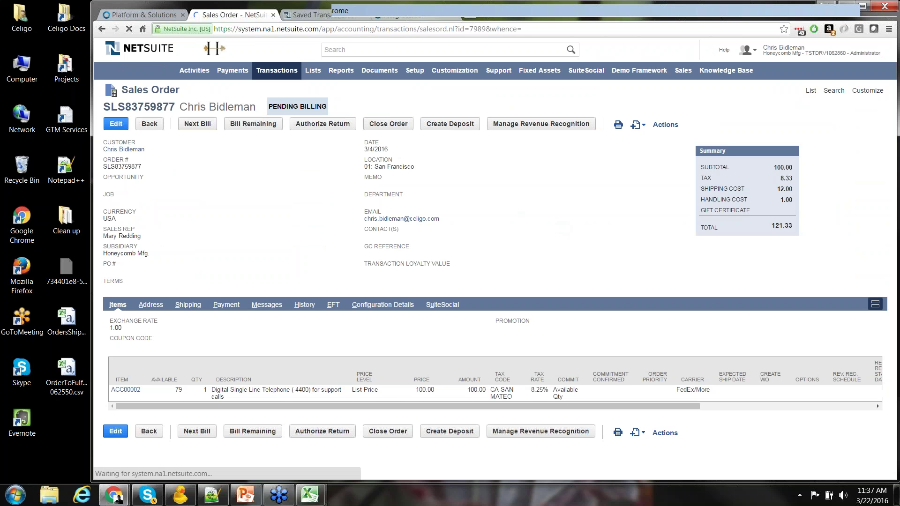
left_click(304, 304)
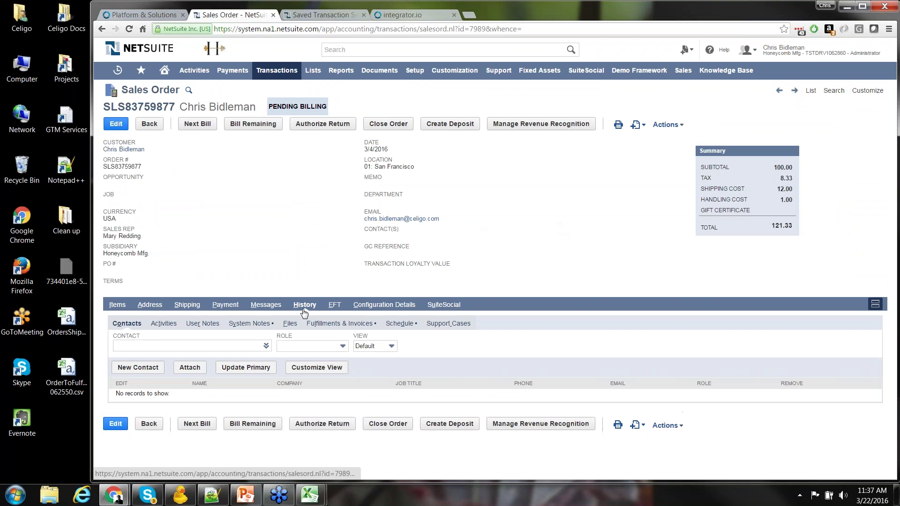
left_click(341, 324)
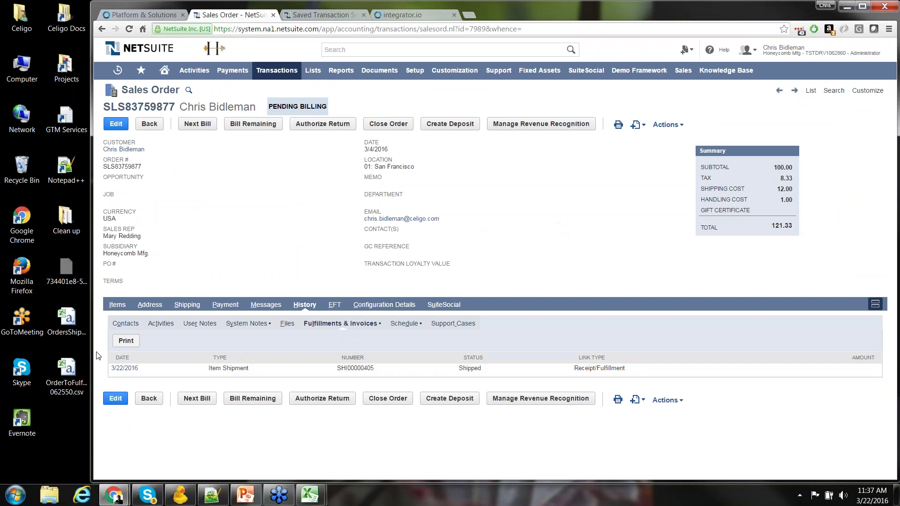
Open the sales order's item shipment and examine its shipping and package details
left_click(119, 368)
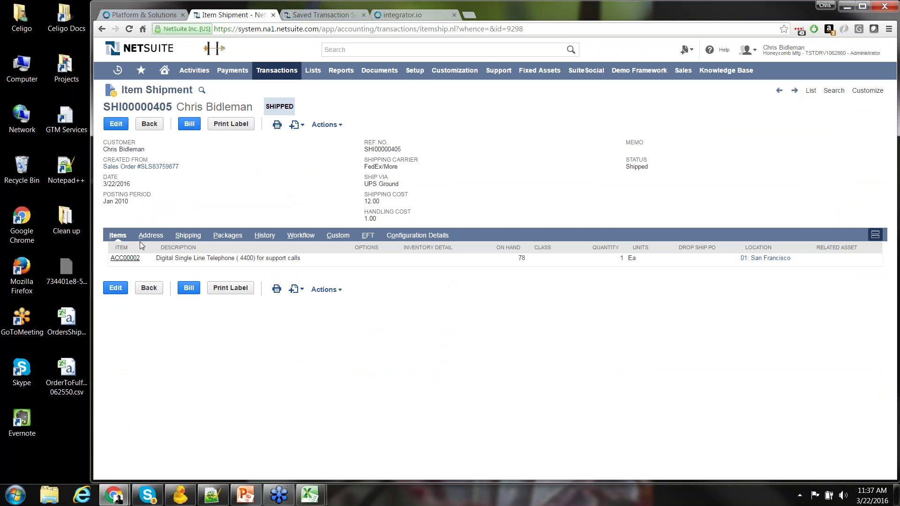
left_click(180, 236)
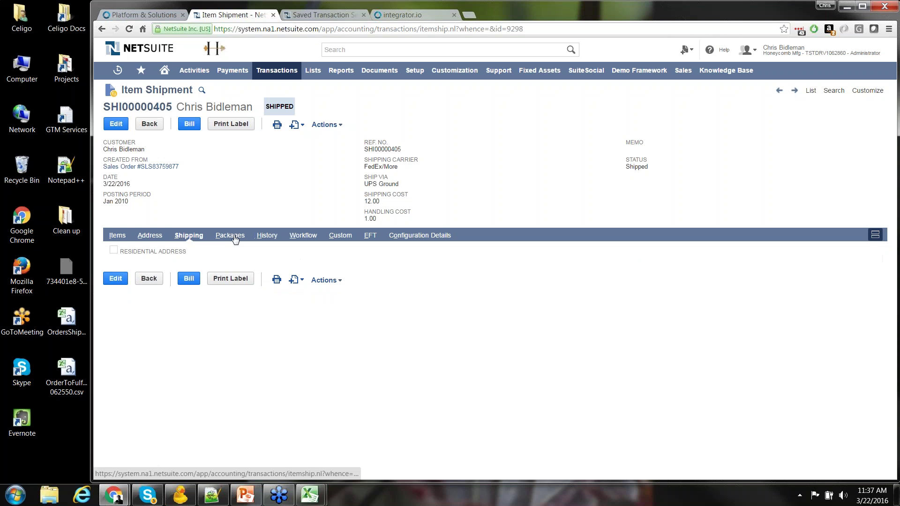
left_click(228, 236)
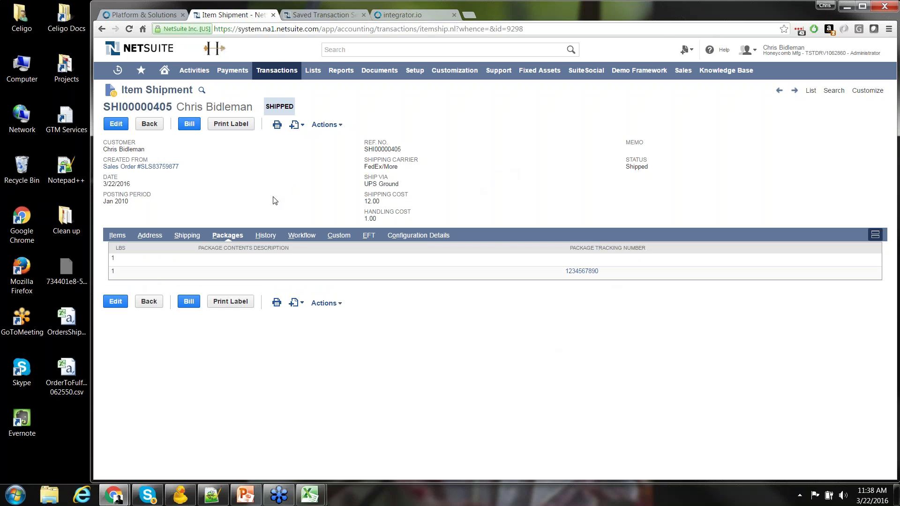
Review the integration's data flows in integrator.io, and reopen the NetSuite sales order that the item shipment was created from
left_click(420, 17)
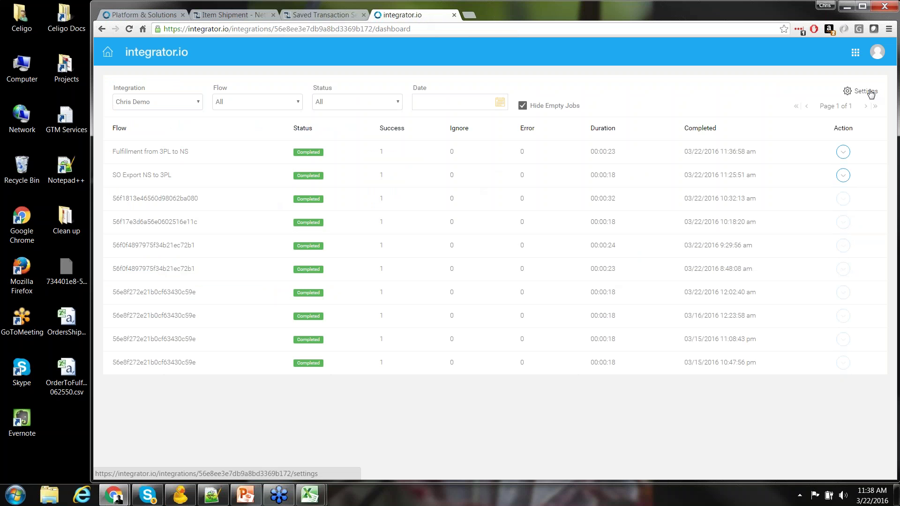
left_click(866, 92)
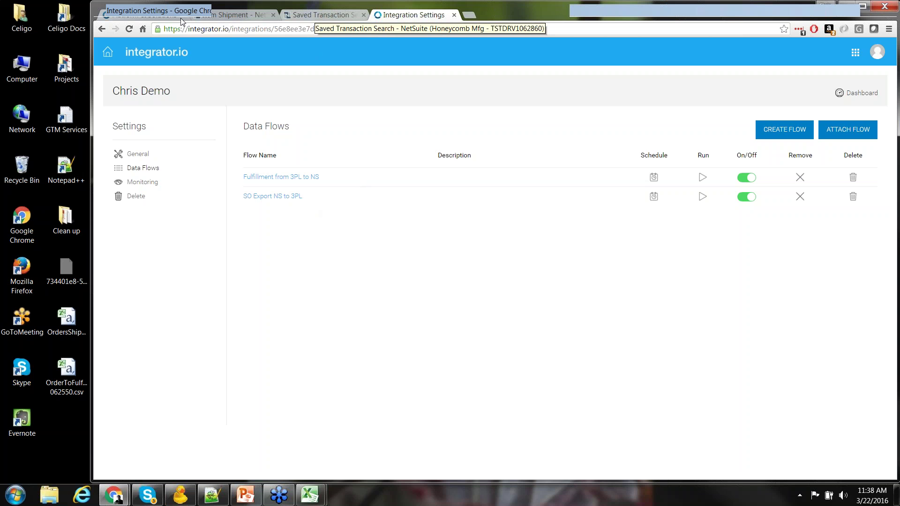
left_click(229, 15)
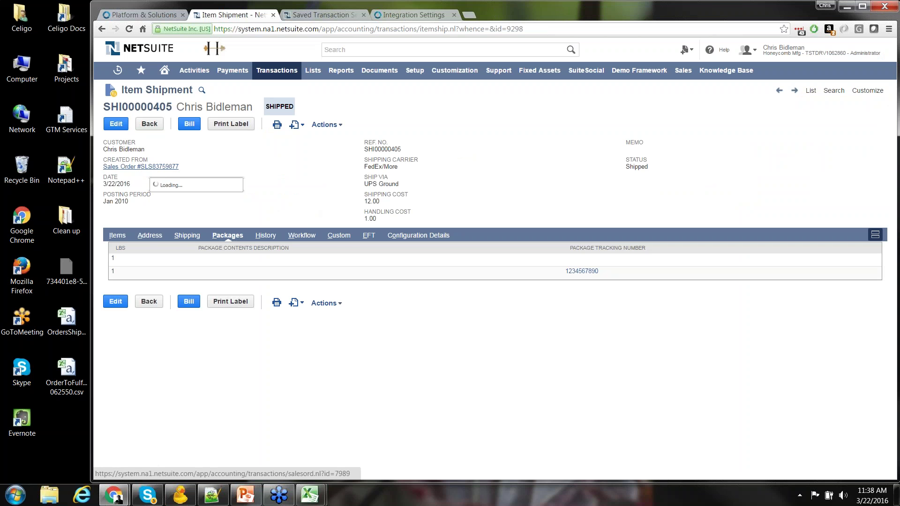
left_click(143, 167)
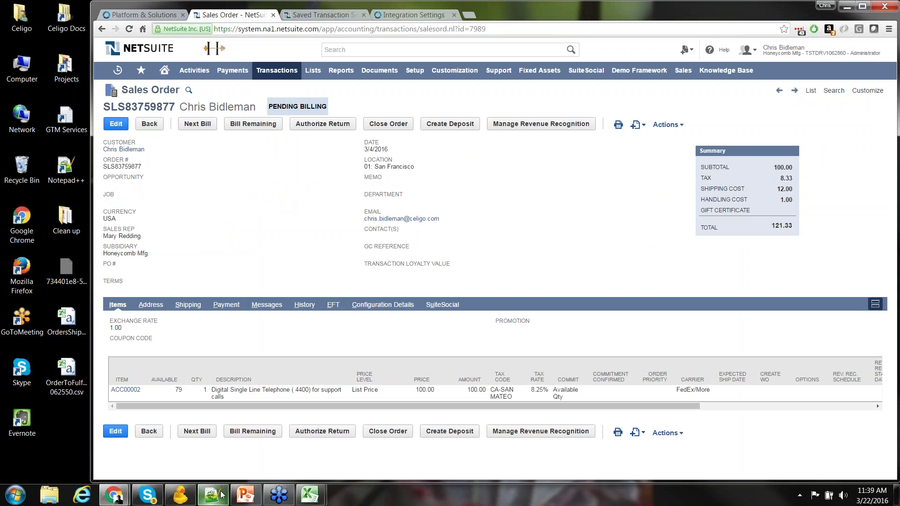
Switch to the IO Overview Mar 22 2016.pptx presentation in PowerPoint and start the slide show from the current slide
mouse_move(245, 498)
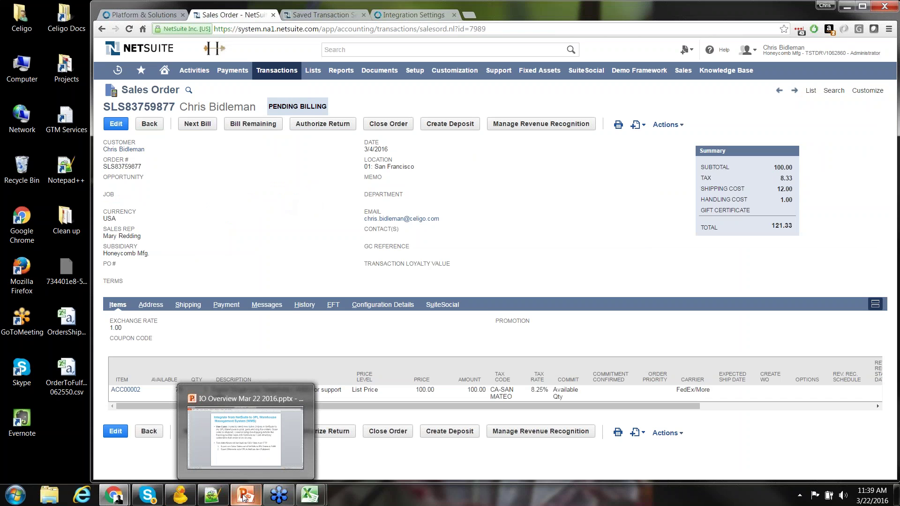
left_click(244, 496)
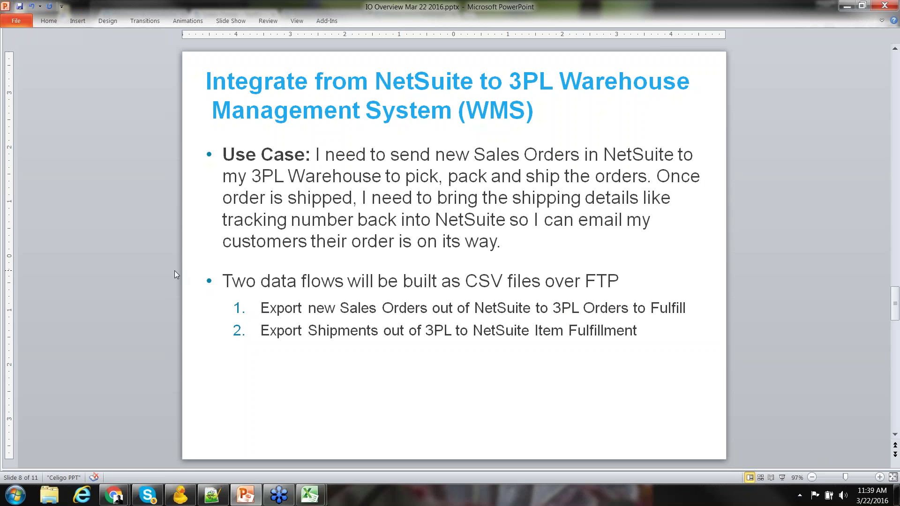
left_click(783, 476)
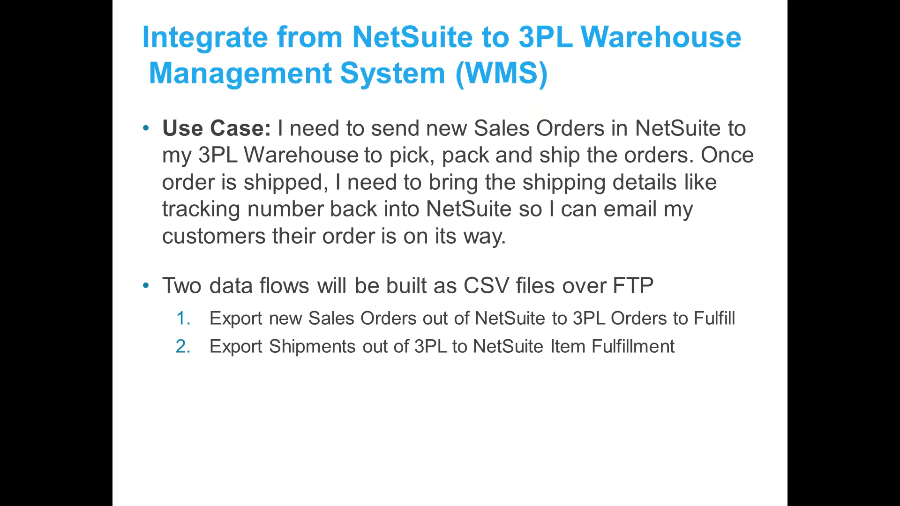